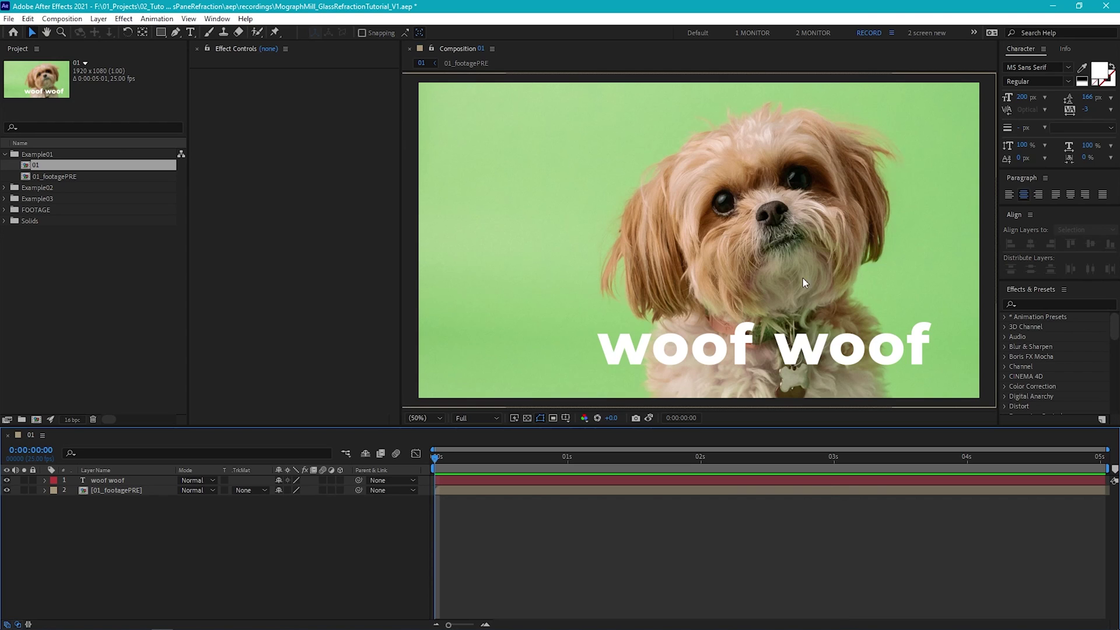
Preview composition 01's animation and review its composition settings.
key(space)
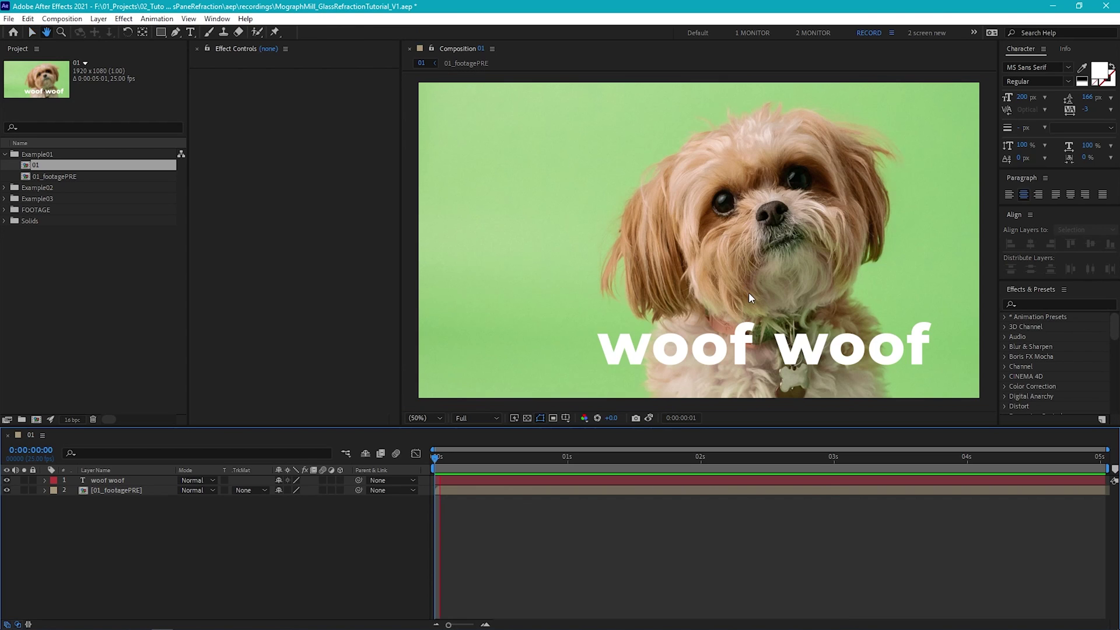
key(space)
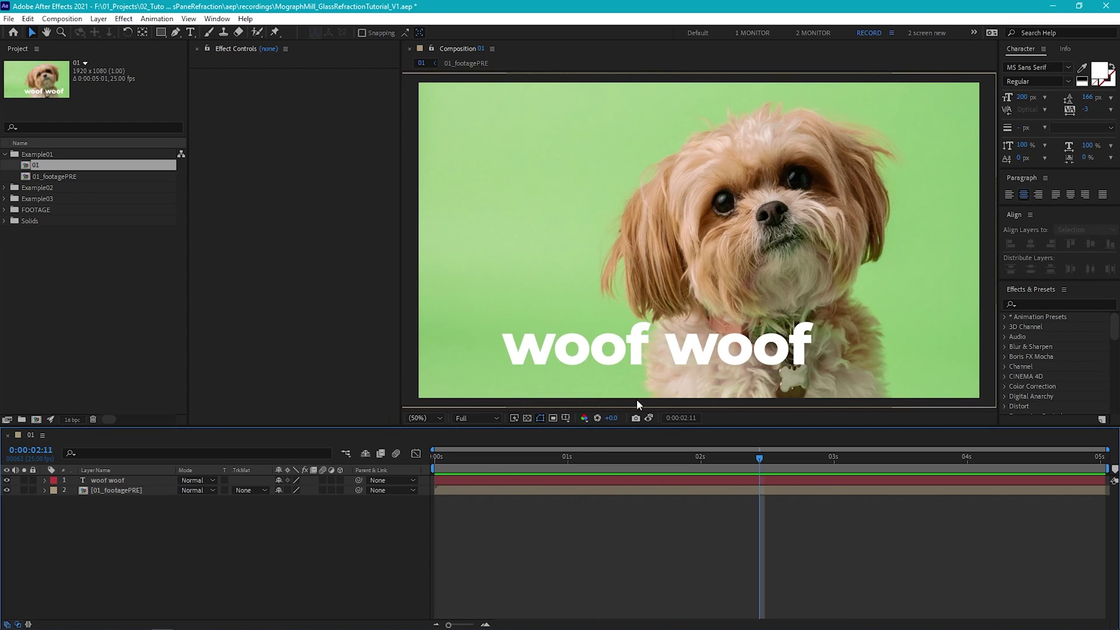
key(ctrl+k)
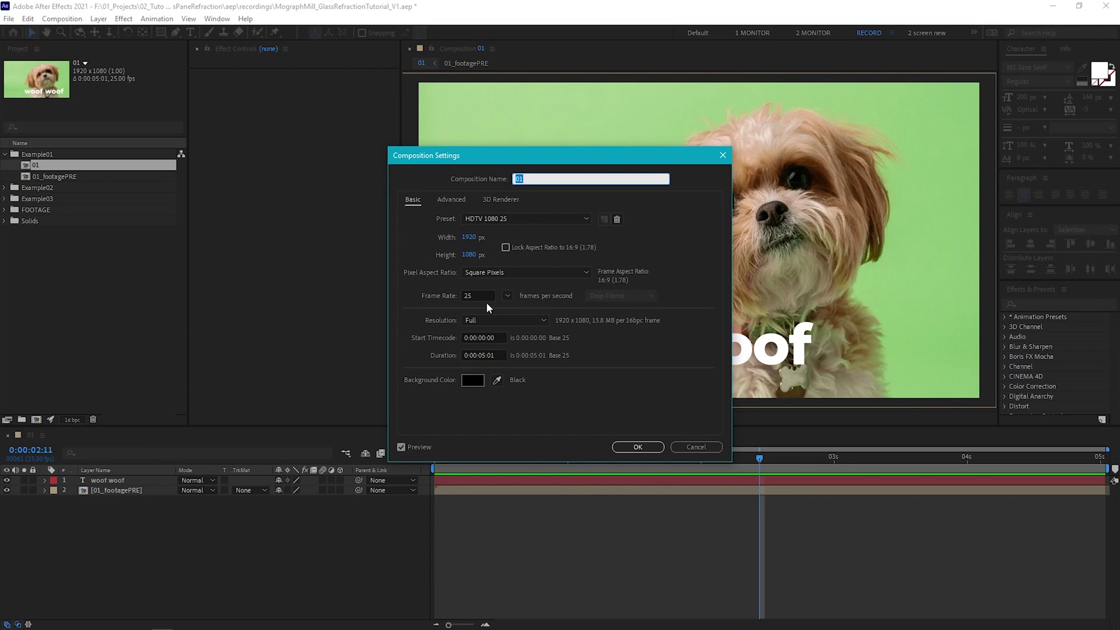
click(632, 448)
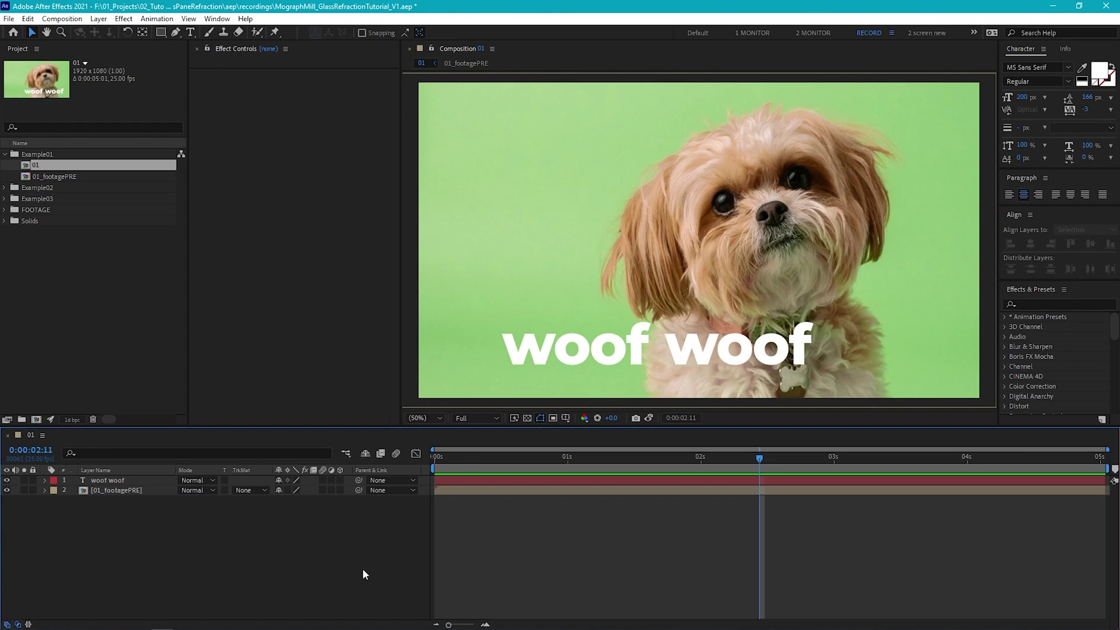
Create an adjustment layer above the text and footage layers in composition 01 and name it GlassEffect.
key(ctrl+alt+y)
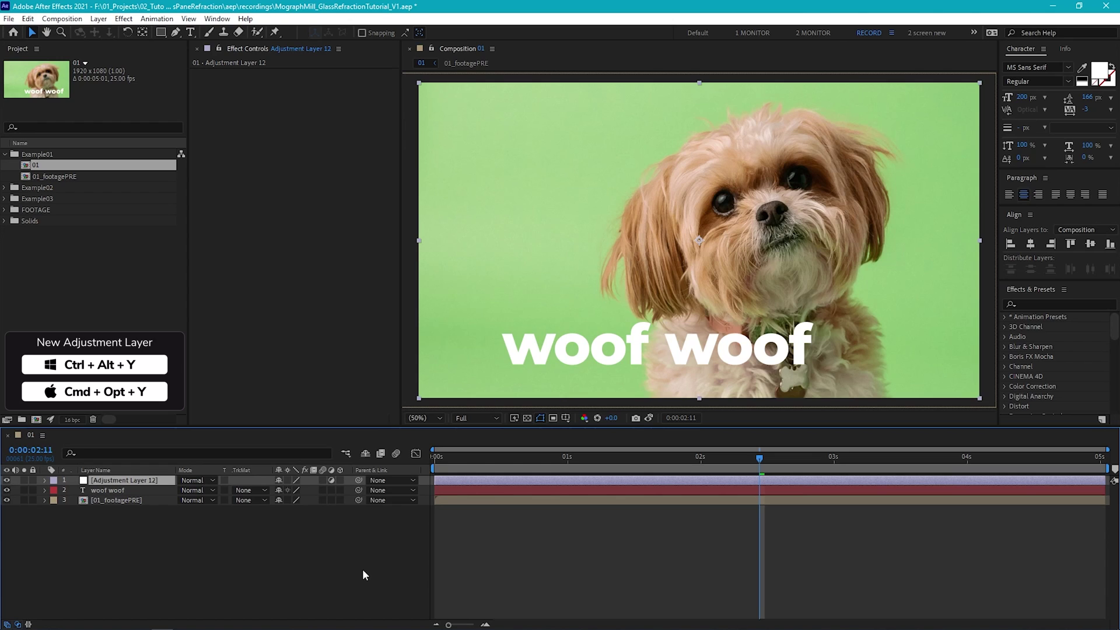
key(Return)
text(GlassEffect)
key(Return)
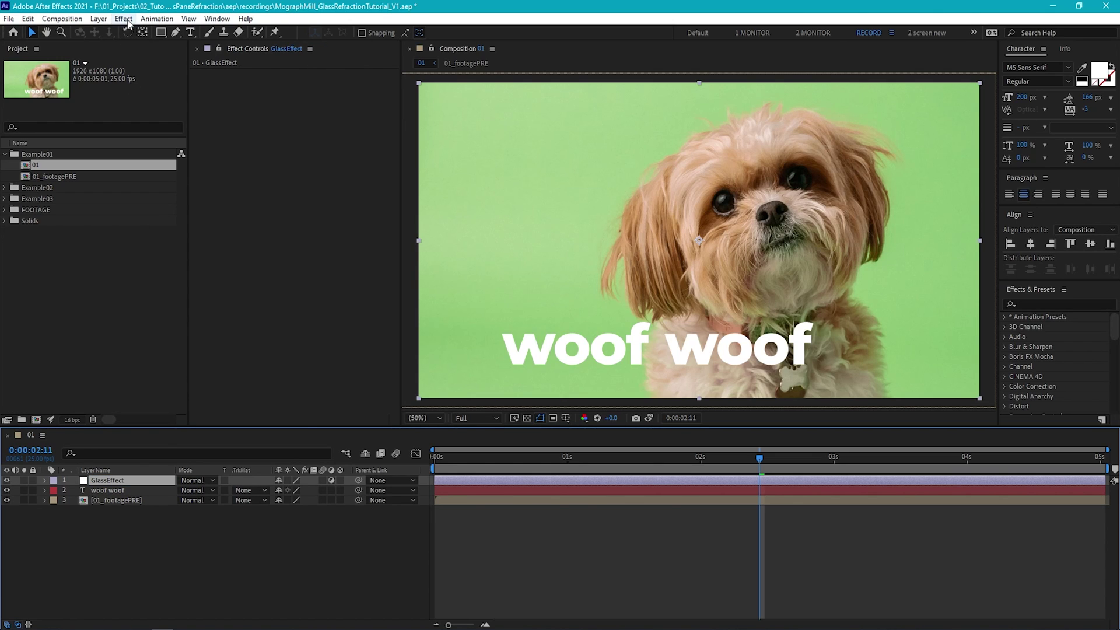
Apply the Displacement Map effect to the GlassEffect layer, using Luminance for both horizontal and vertical displacement.
click(128, 20)
mouse_move(163, 175)
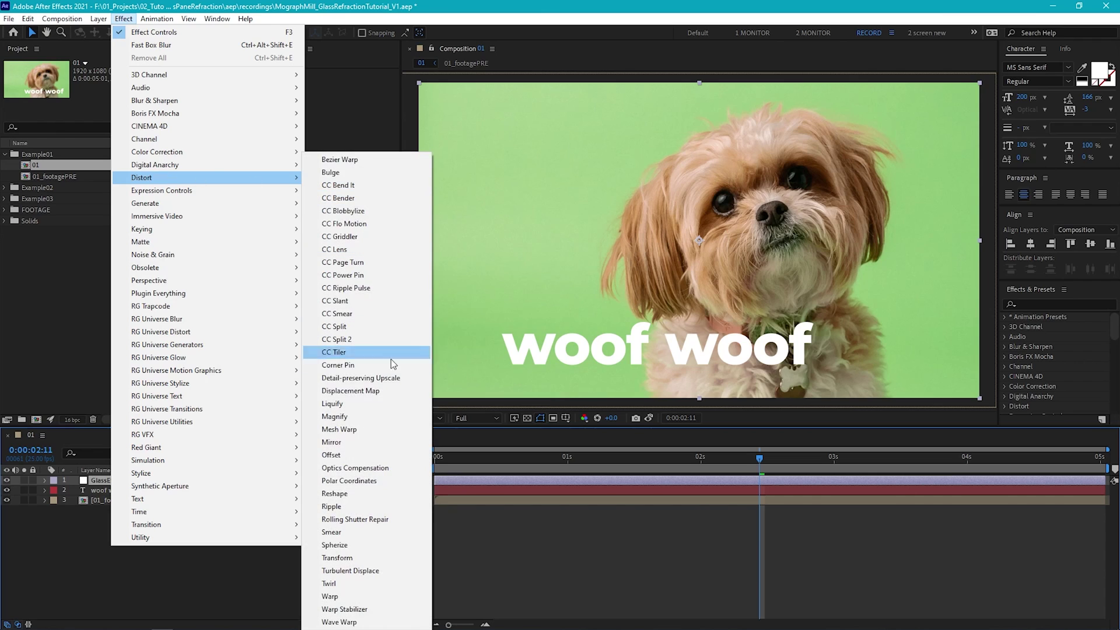
click(375, 390)
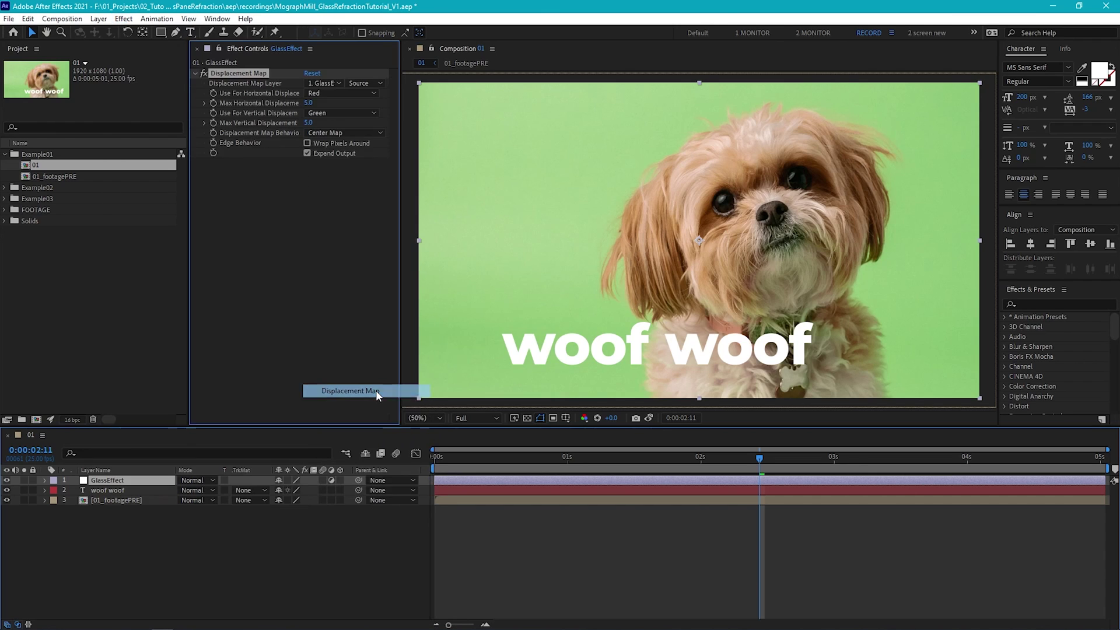
click(254, 571)
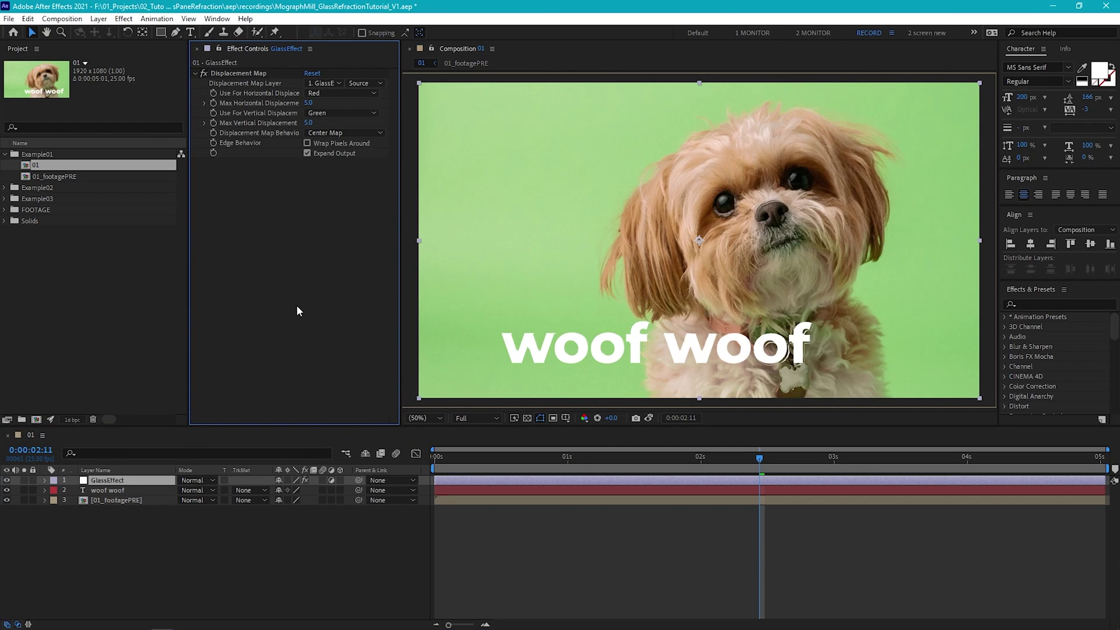
click(332, 93)
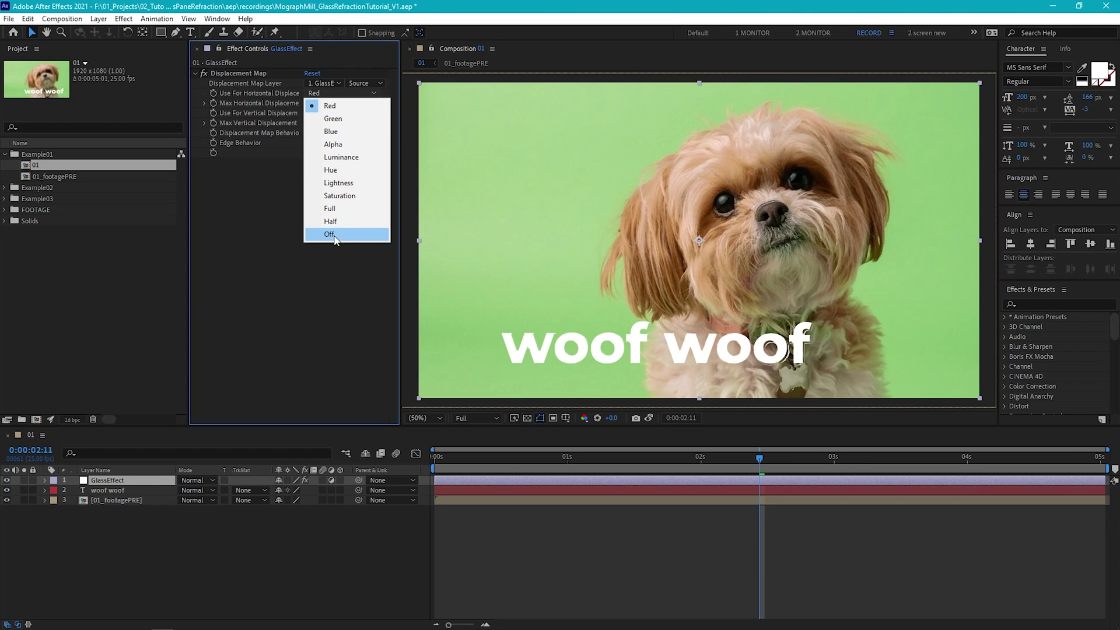
click(341, 158)
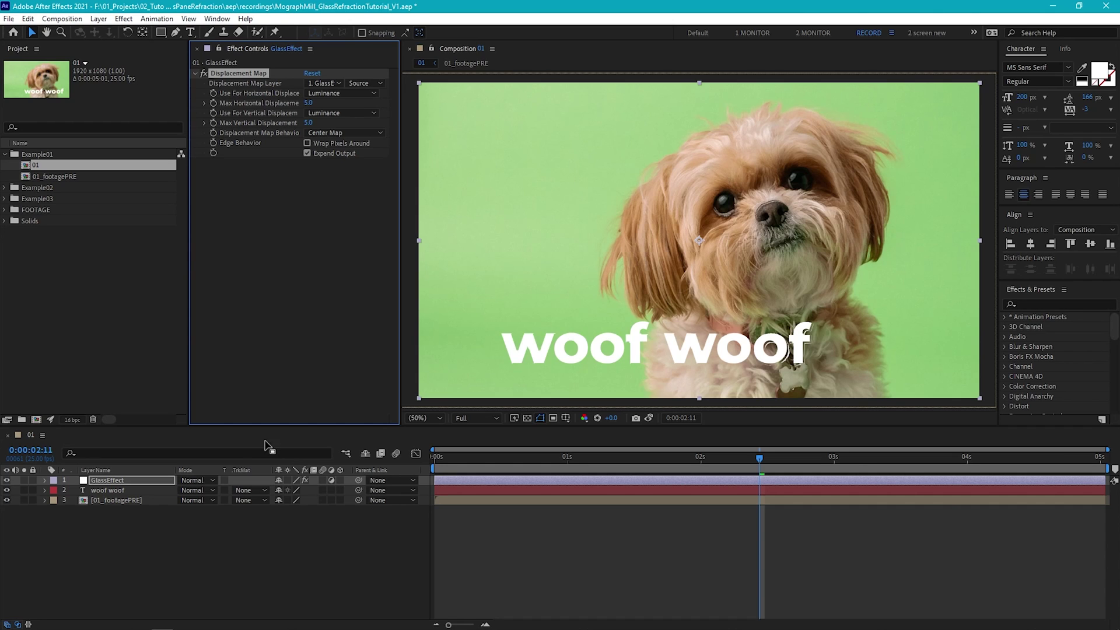
Create a new 1920 x 1080 composition at 25 fps named 01_DisplacementMap_PRE.
key(ctrl+n)
text(_DisplacementMap_PRE)
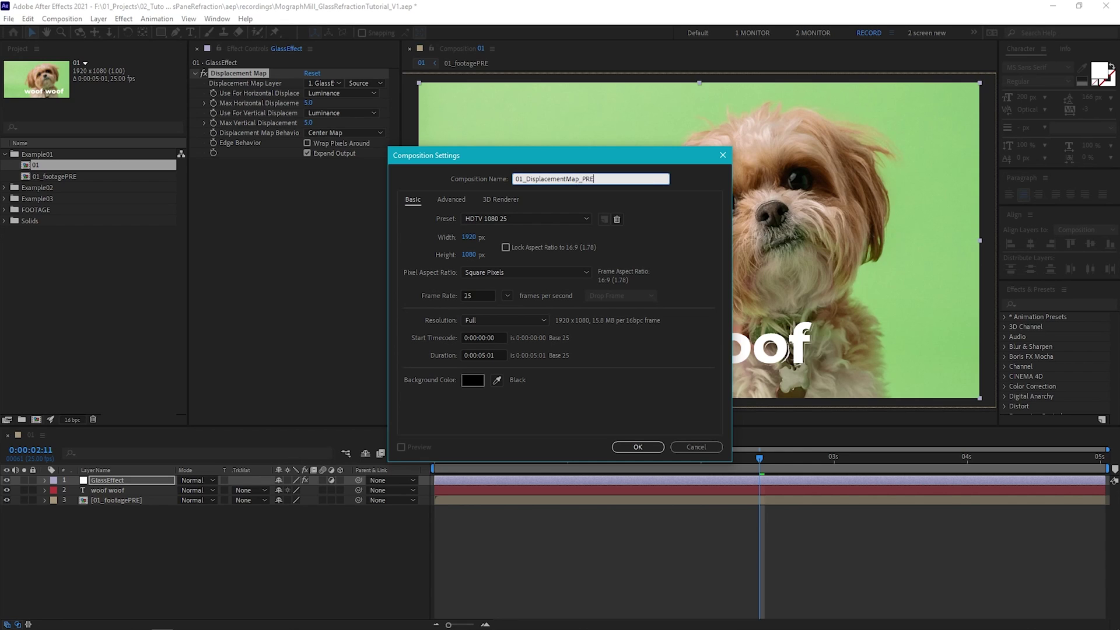
key(Return)
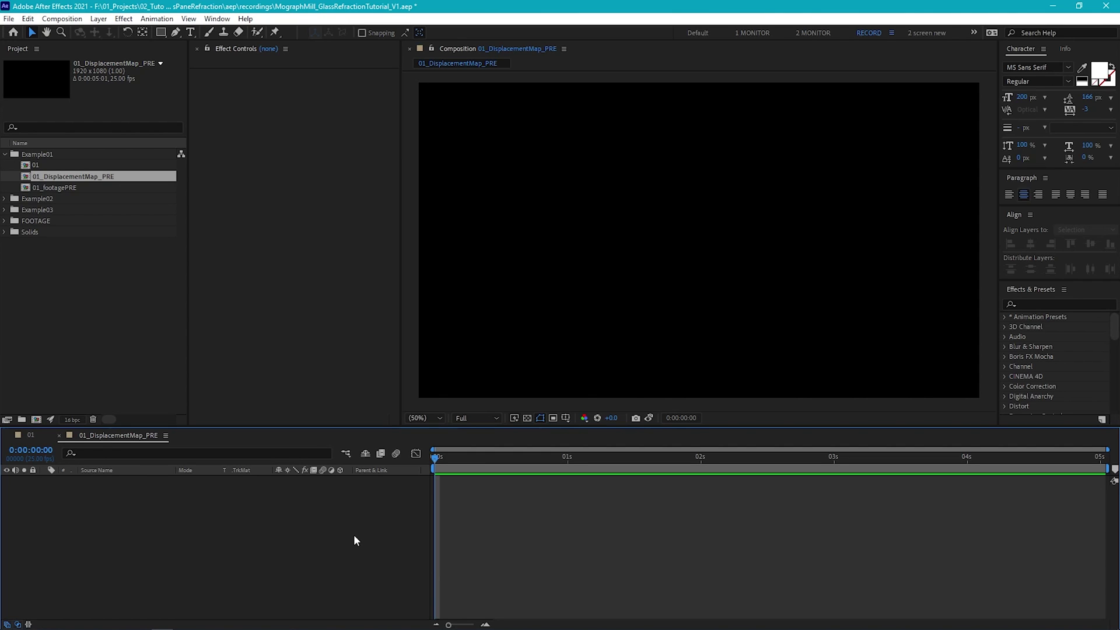
Create a narrow black solid named Strip, 55 px wide and 1080 px high, in the displacement map composition.
key(ctrl+y)
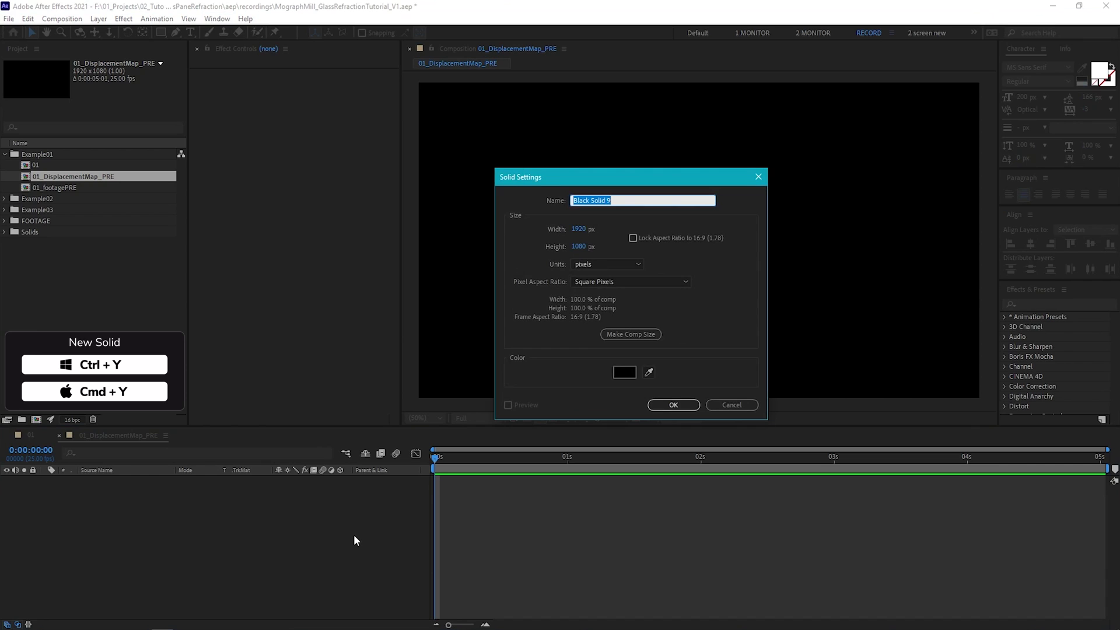
text(Strip)
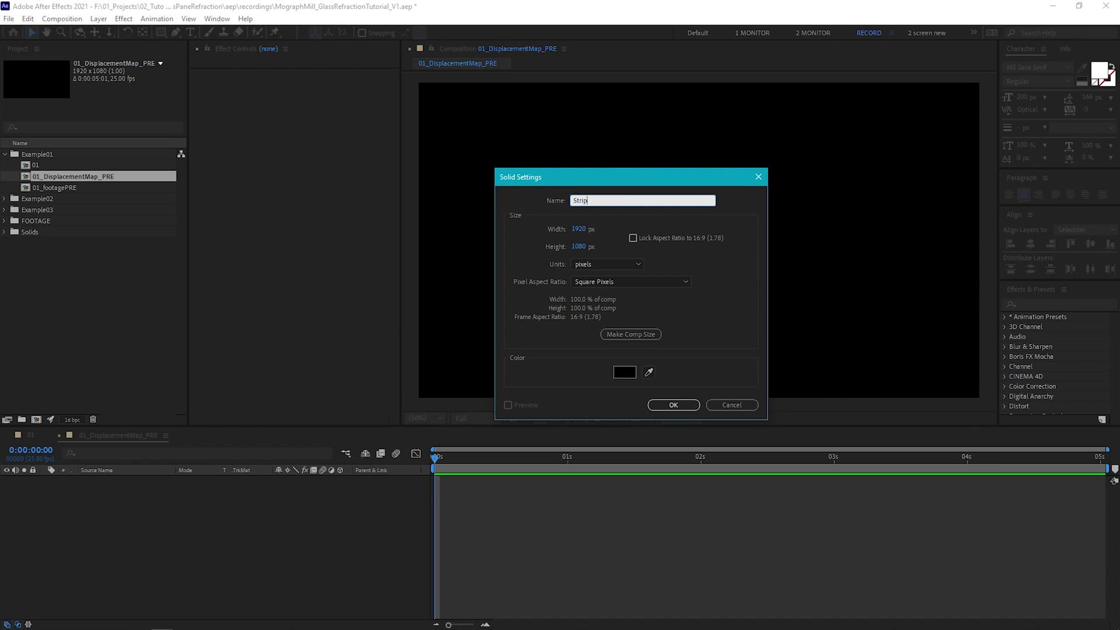
click(580, 229)
text(100)
click(673, 405)
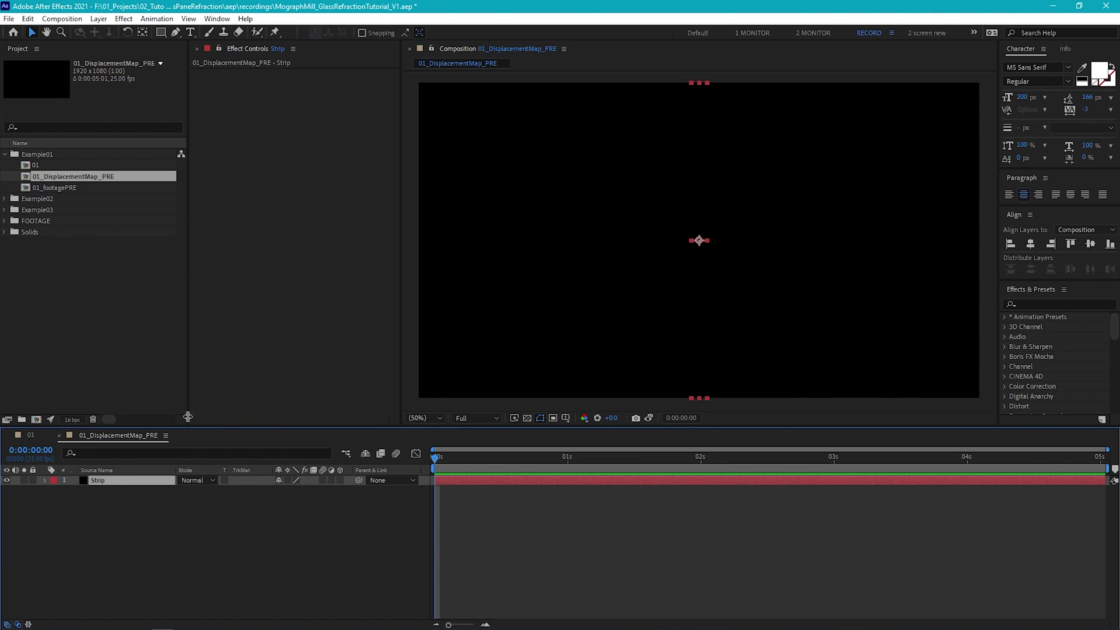
Apply Gradient Ramp to the Strip solid and move its start and end points to the strip's left and right edges at mid-height.
click(123, 18)
mouse_move(213, 203)
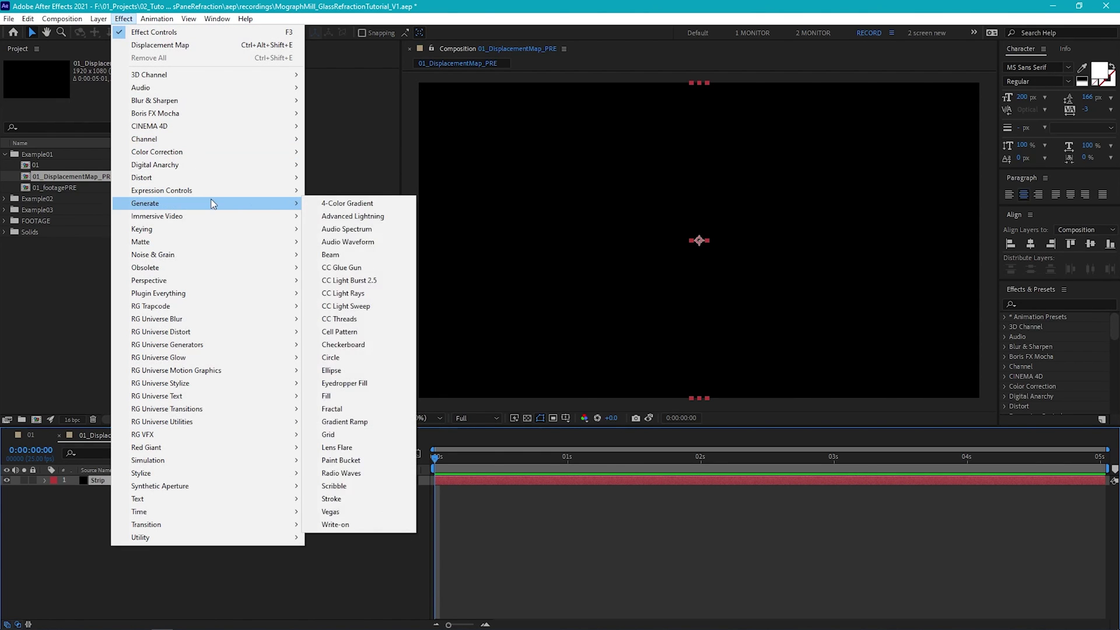
click(344, 422)
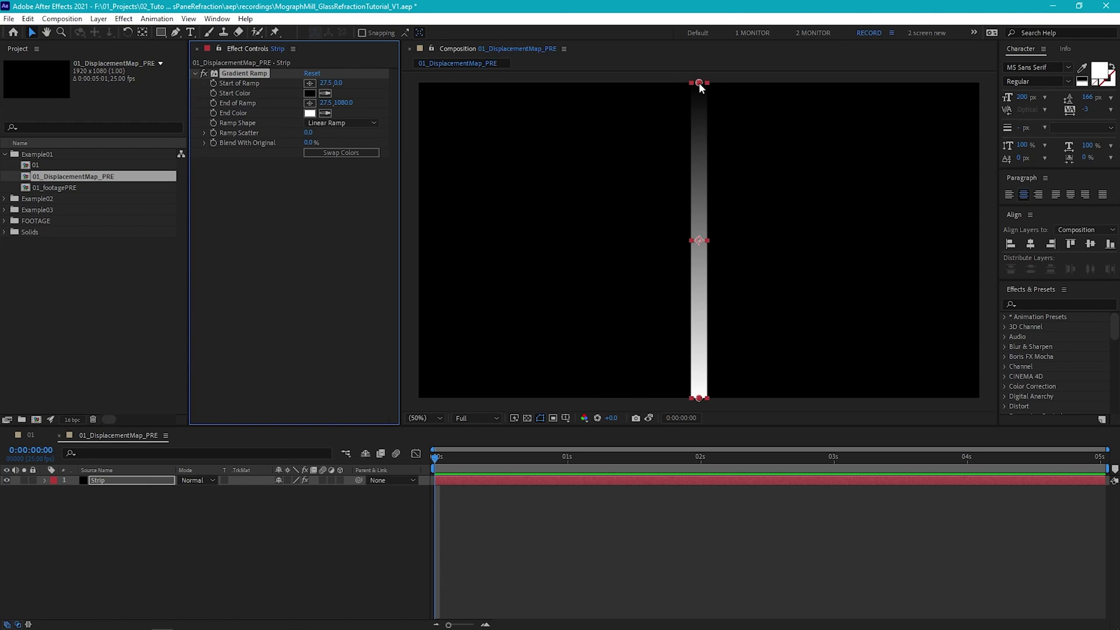
drag(698, 82, 699, 240)
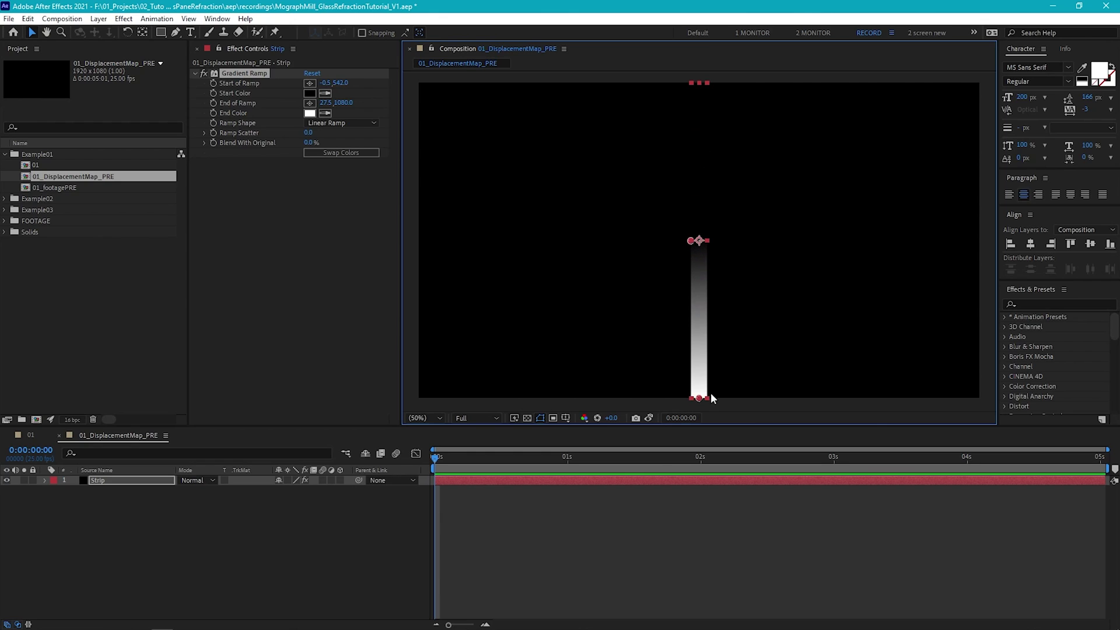
drag(699, 398, 716, 339)
drag(708, 244, 706, 239)
Straighten the Strip gradient by setting Start of Ramp to 0, 540 and End of Ramp to 55, 540.
click(329, 83)
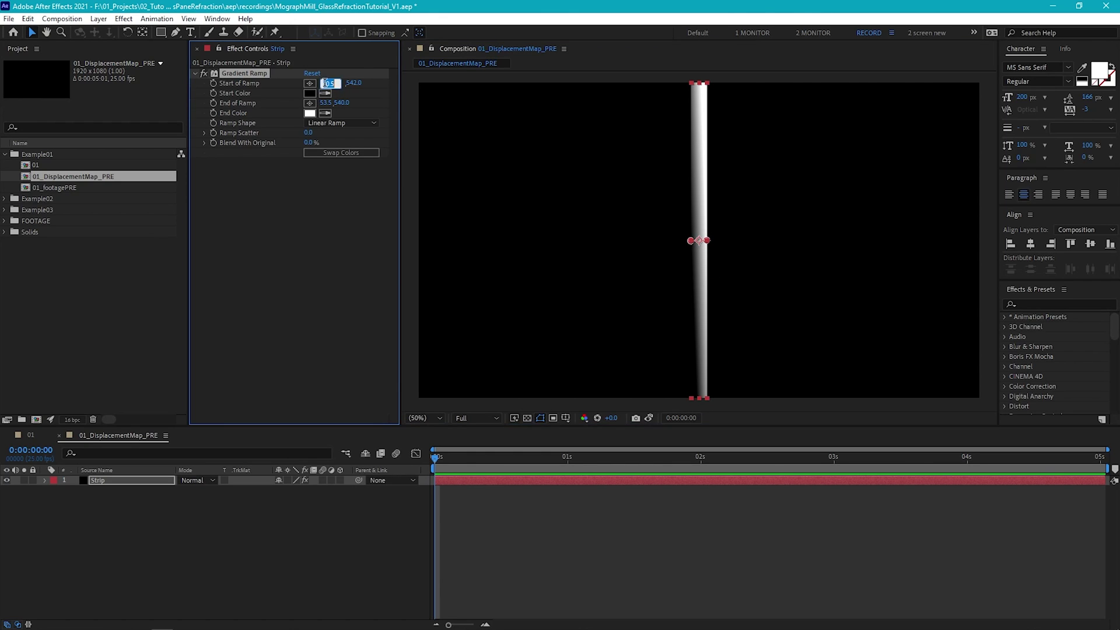
text(0)
key(Tab)
text(540)
key(Tab)
text(55)
key(Tab)
key(Return)
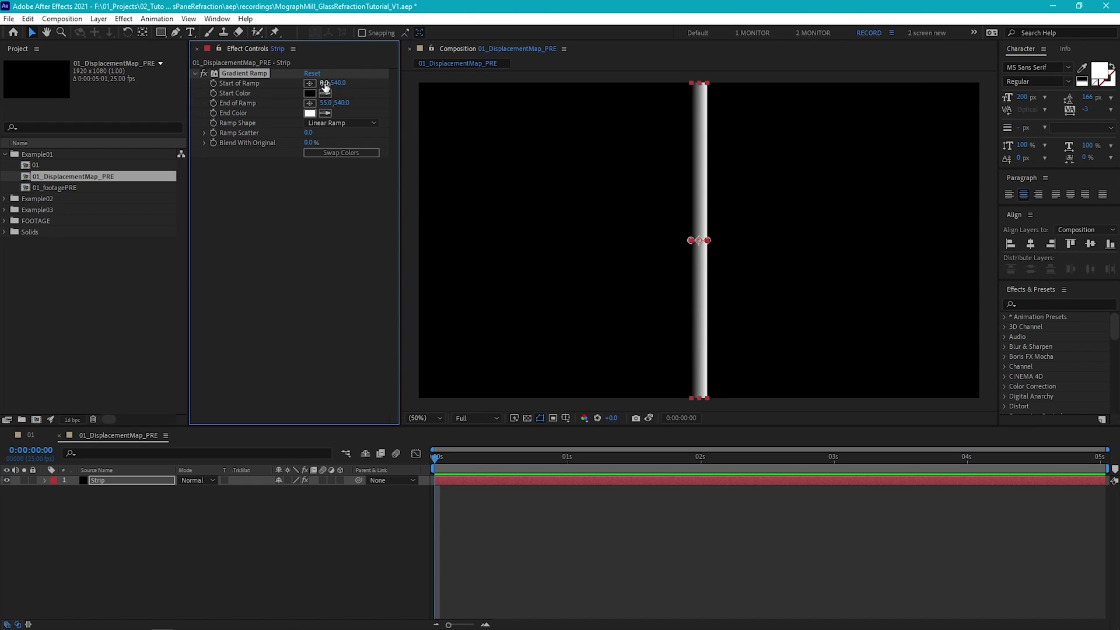
click(331, 535)
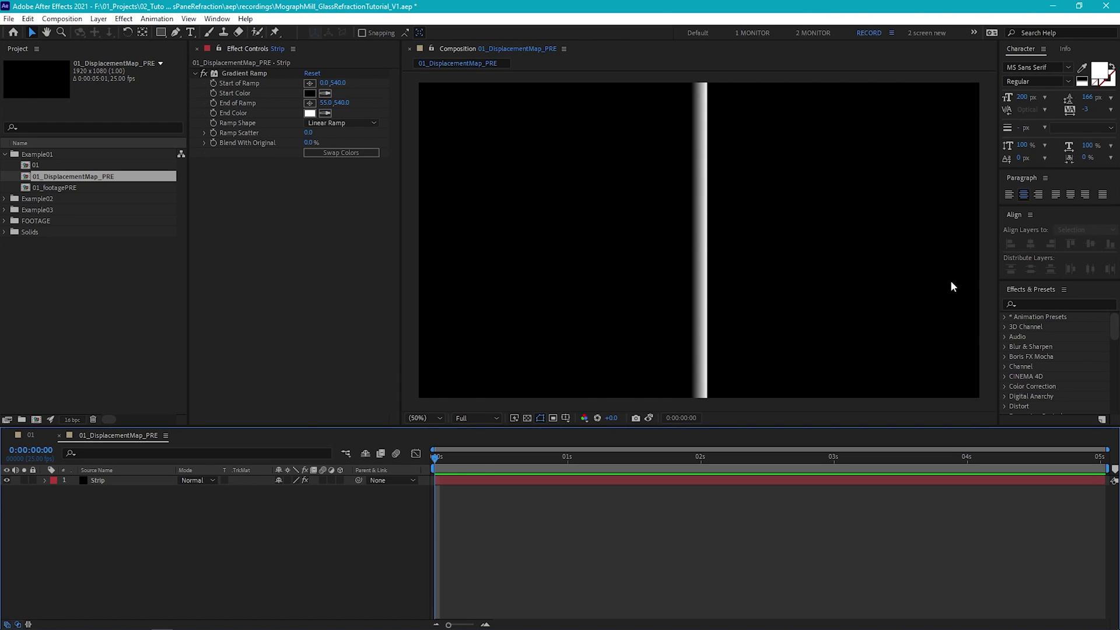
Apply Motion Tile to the Strip layer and set its Output Width to 3540 so the strips fill the frame.
click(117, 480)
click(123, 18)
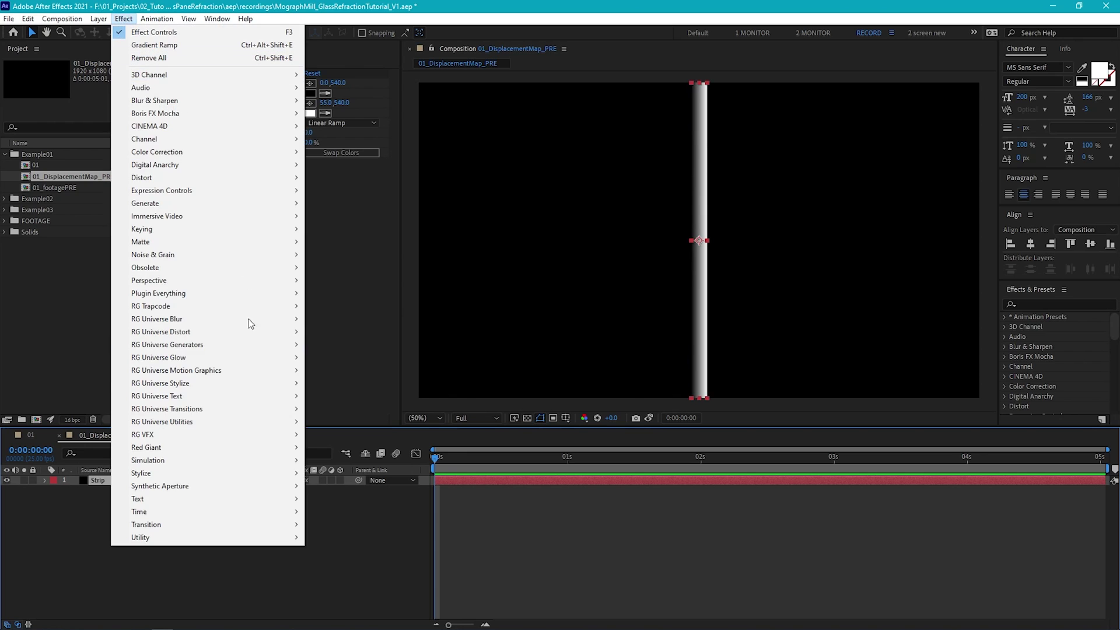
mouse_move(245, 473)
click(359, 395)
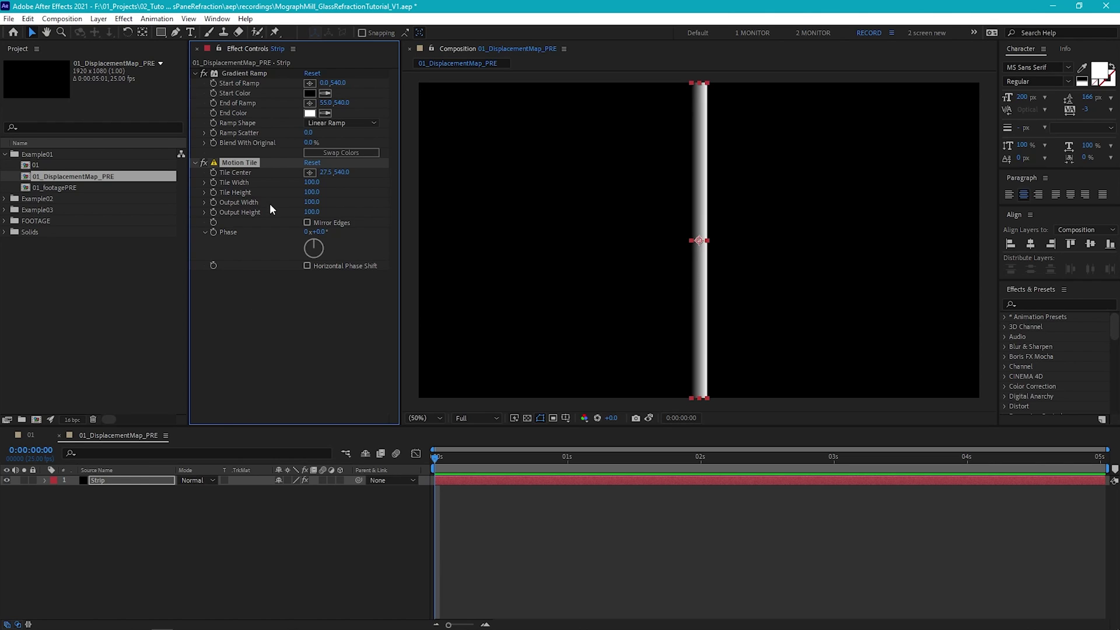
drag(309, 202, 506, 200)
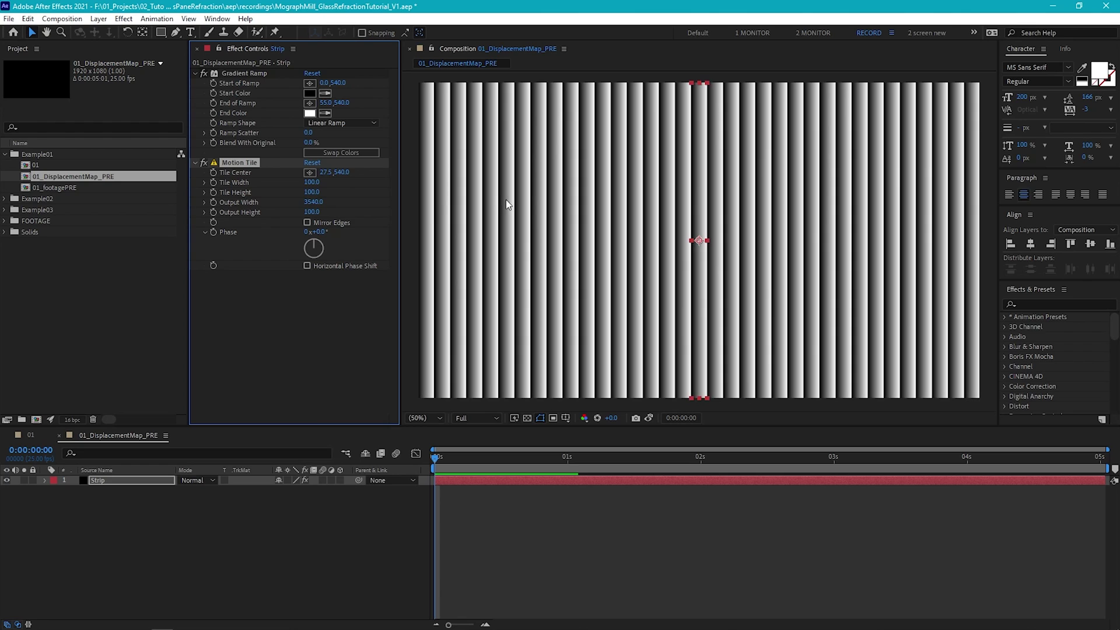
Add 01_DisplacementMap_PRE beneath all layers in composition 01 and make it the GlassEffect displacement map layer, sourced from Effects & Masks.
click(30, 434)
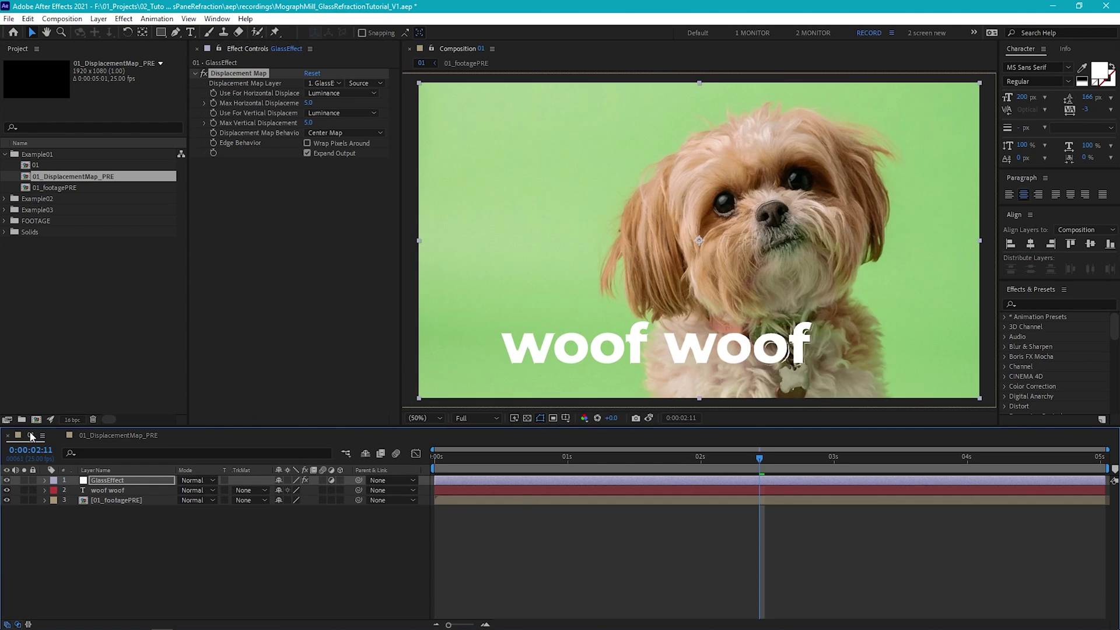
drag(48, 175, 47, 533)
click(111, 481)
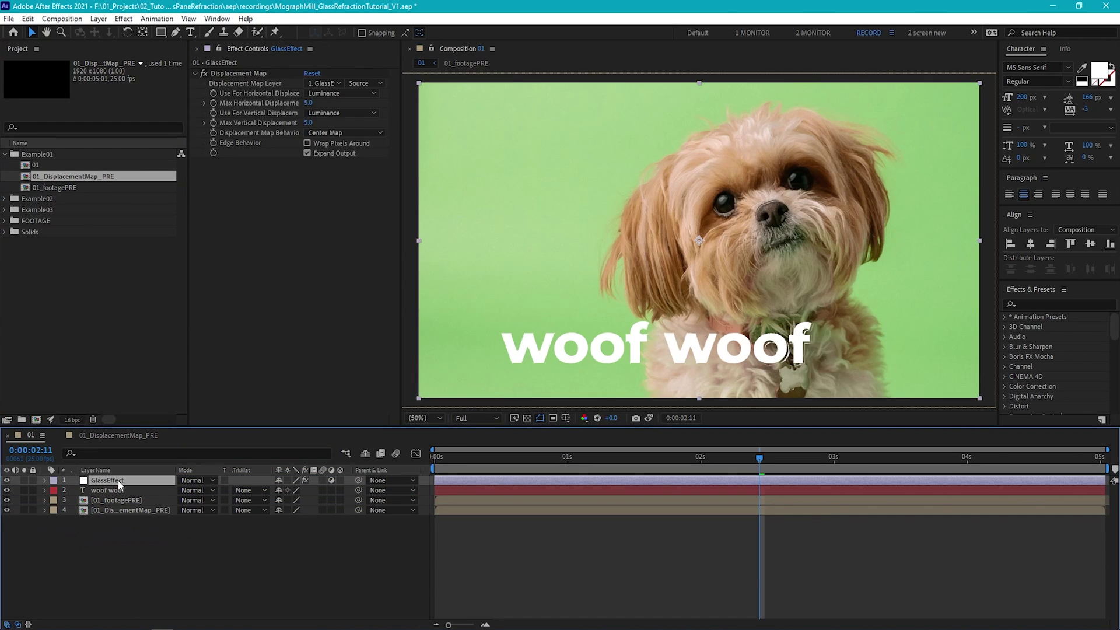
click(256, 71)
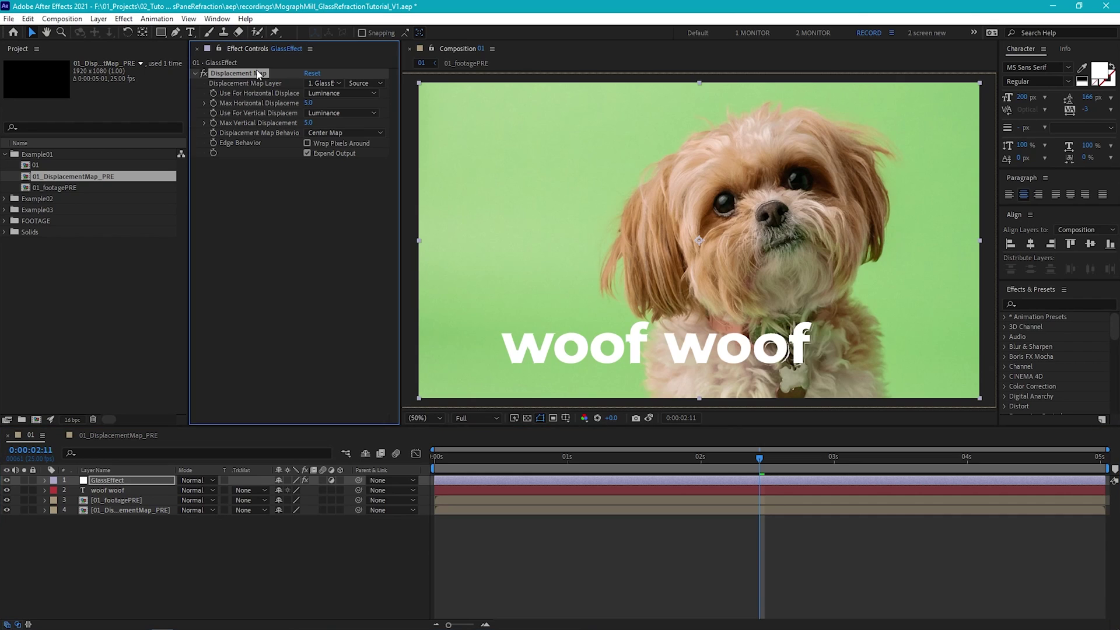
click(322, 84)
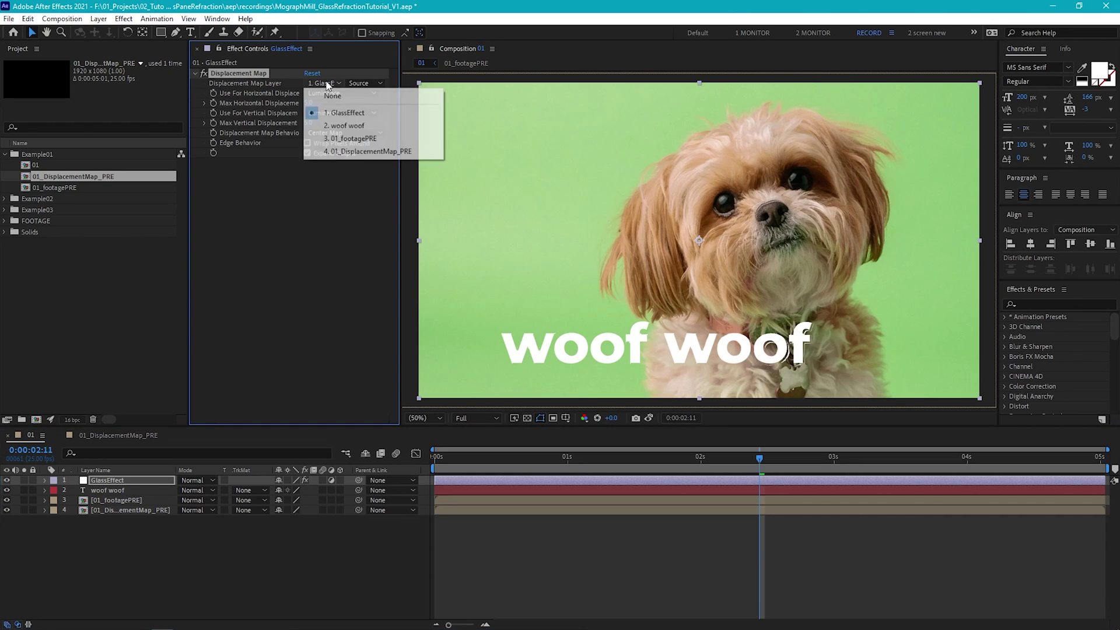
click(371, 152)
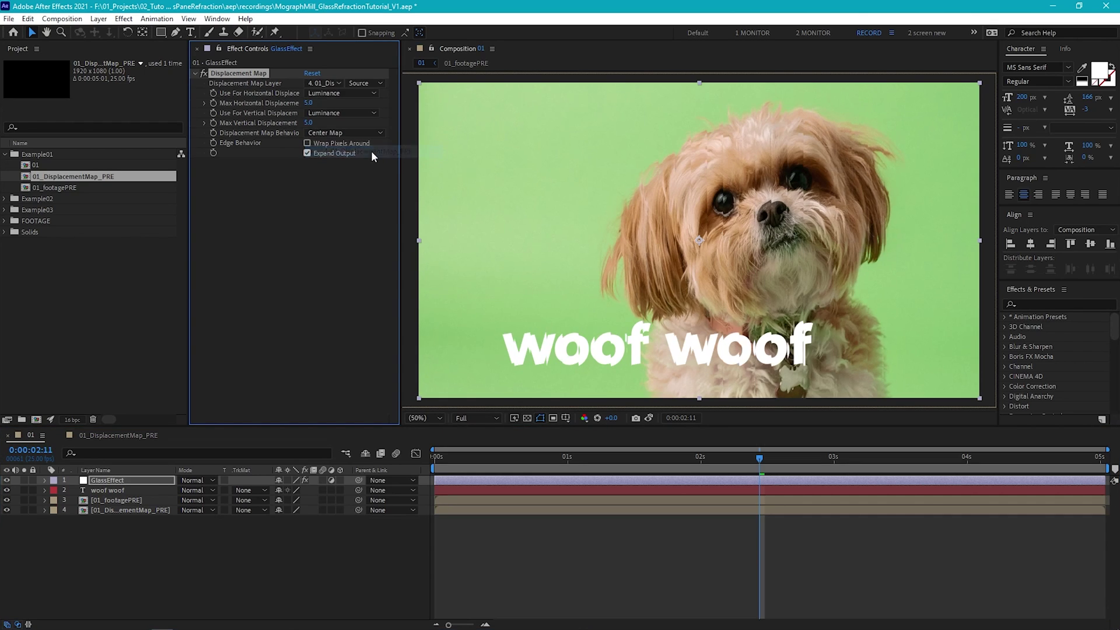
click(369, 82)
click(390, 120)
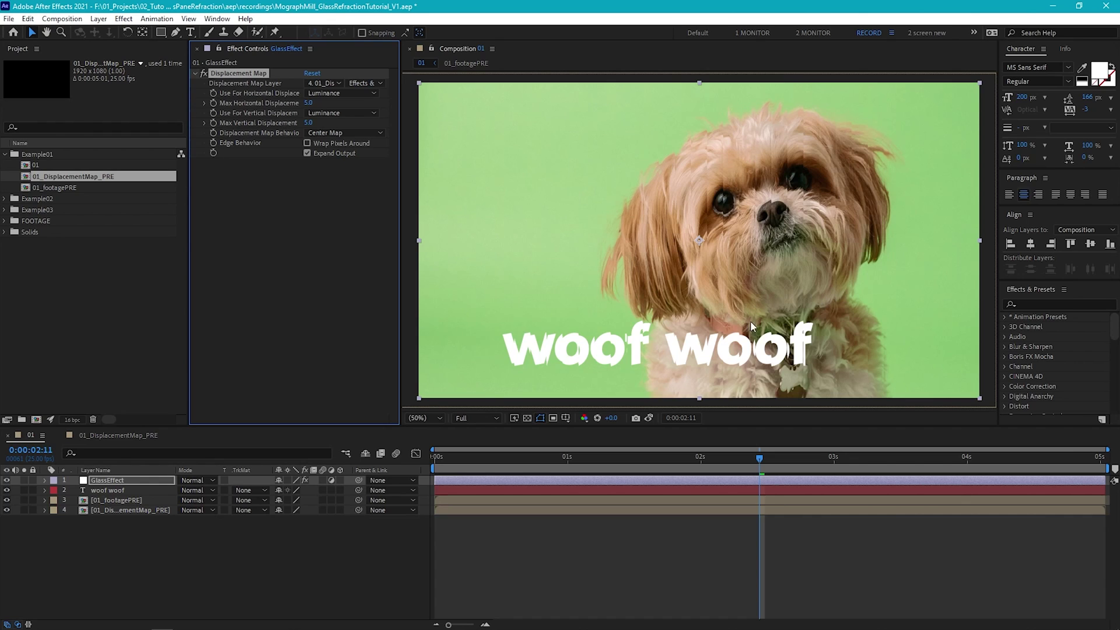
Set the GlassEffect layer's Max Vertical Displacement to 0 and Max Horizontal Displacement to 101.
click(309, 123)
text(0)
click(300, 220)
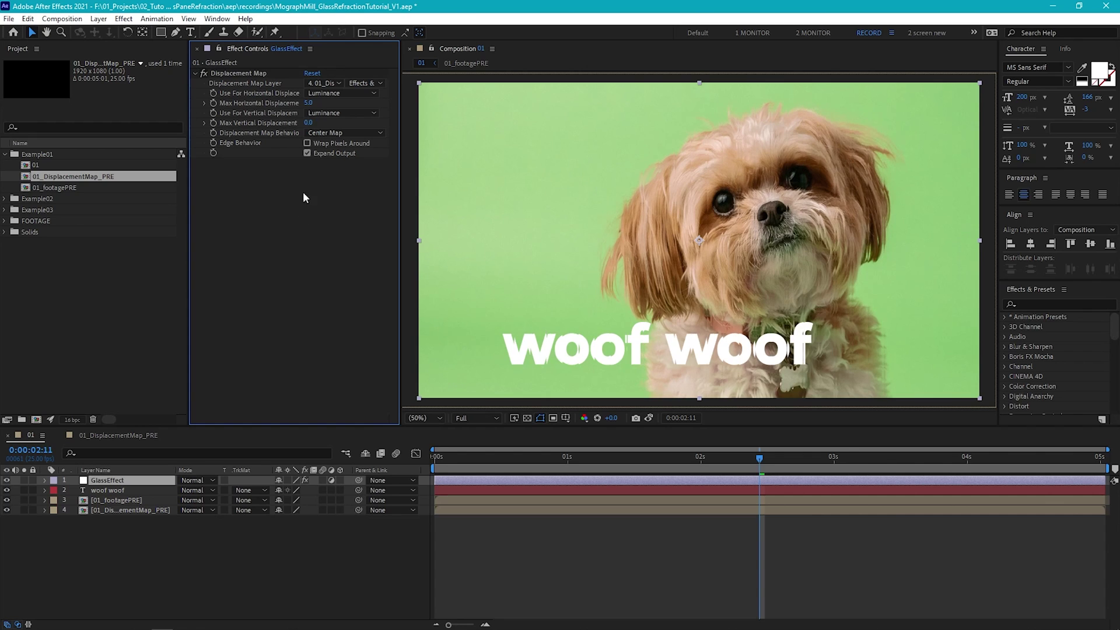
drag(306, 105, 362, 105)
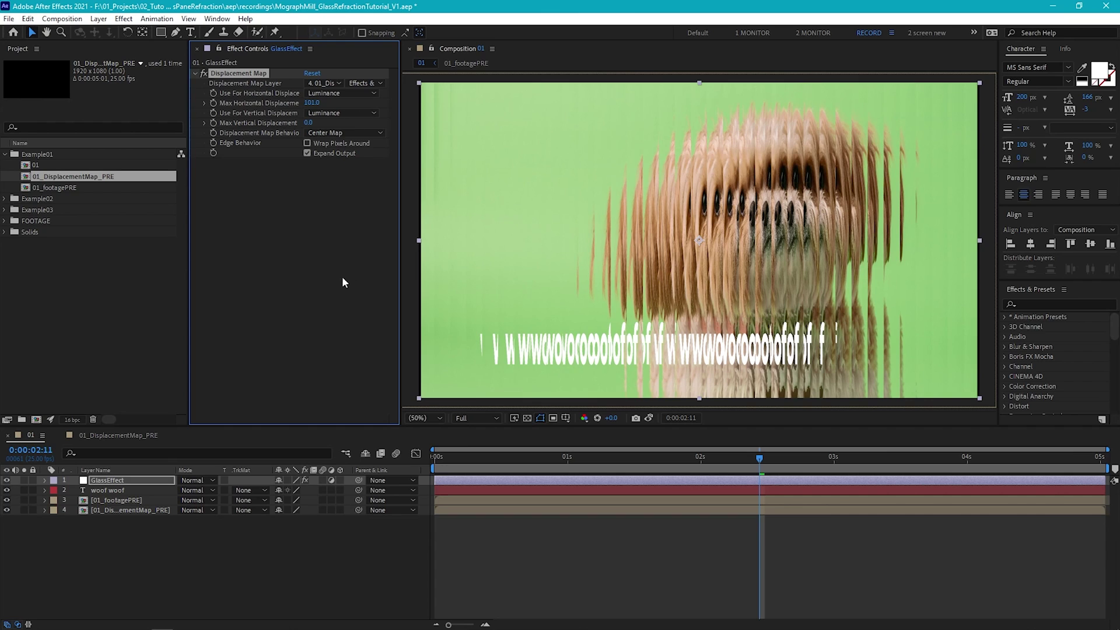
Apply Fast Box Blur to the GlassEffect layer with Blur Radius 0.3 and Repeat Edge Pixels enabled.
key(period)
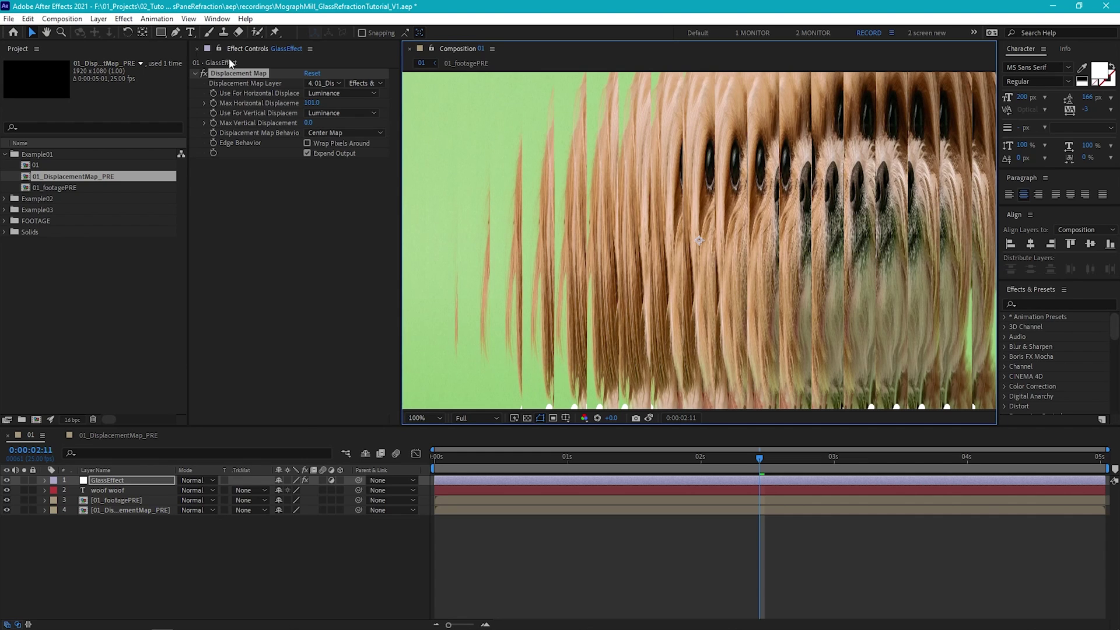
click(125, 19)
mouse_move(175, 101)
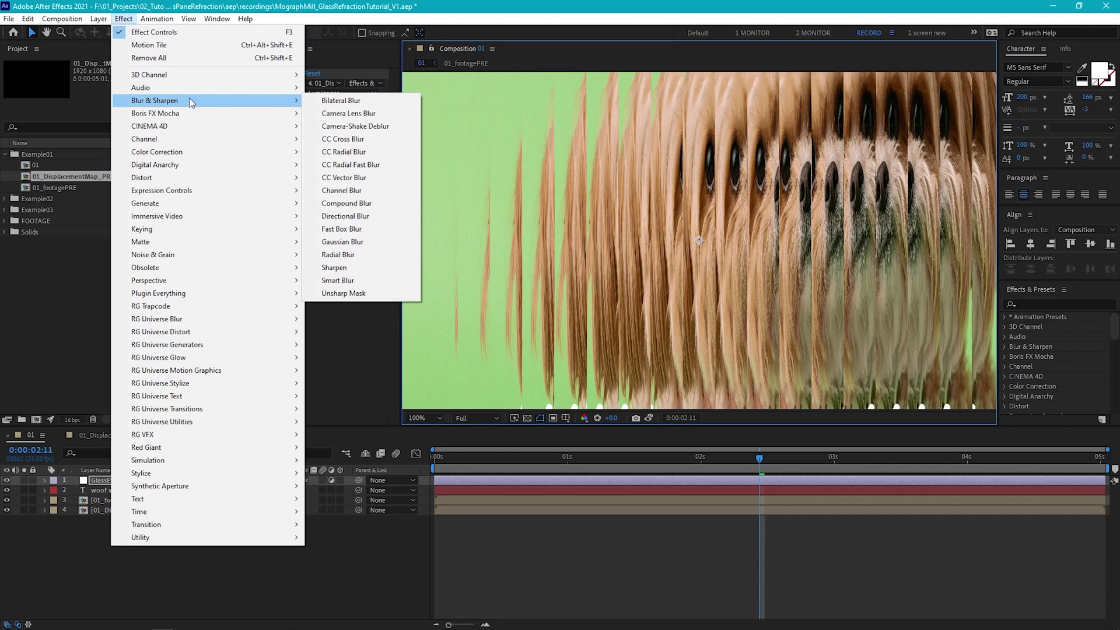
click(379, 229)
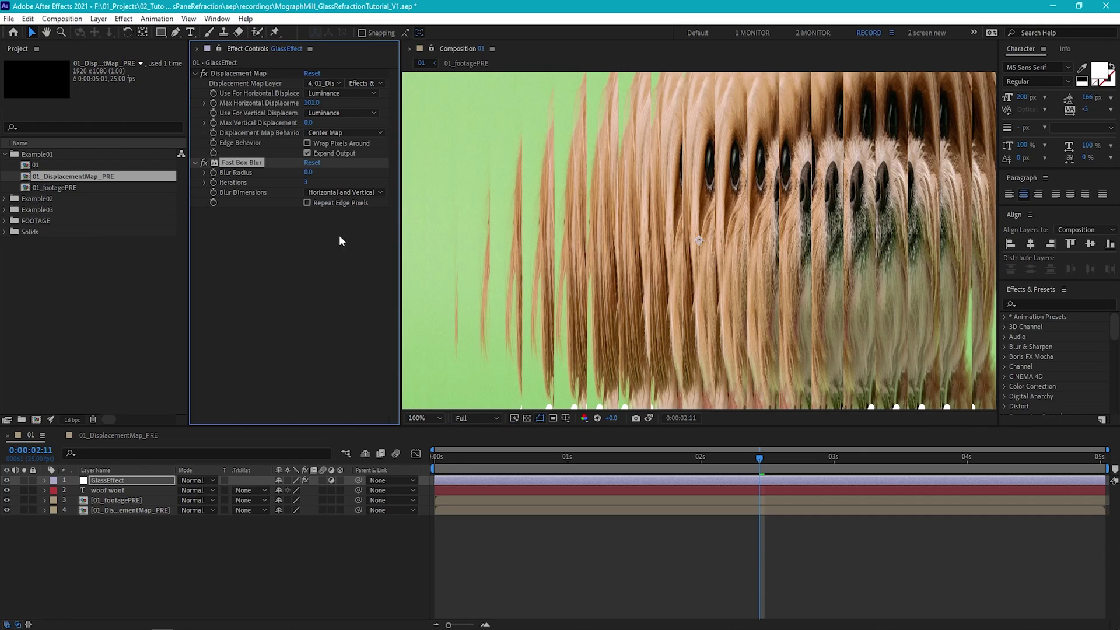
text(0.3)
key(Return)
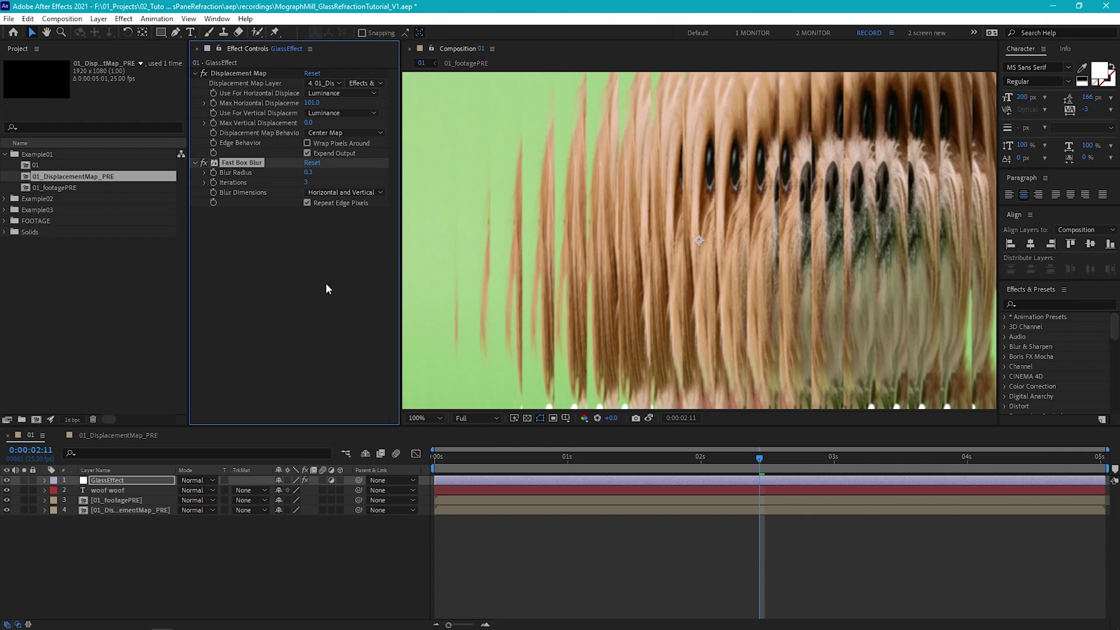
Add Quick Chromatic Aberration 2 to the GlassEffect layer and set its Position to 2.
click(124, 20)
mouse_move(214, 293)
click(349, 292)
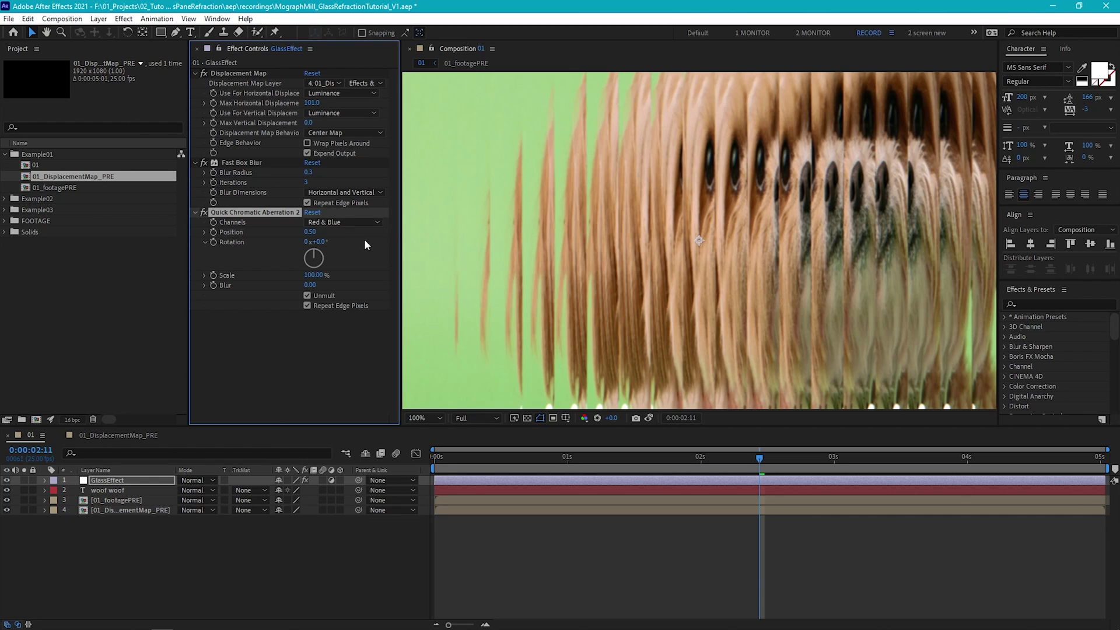
click(310, 233)
text(2)
key(Return)
key(comma)
click(226, 587)
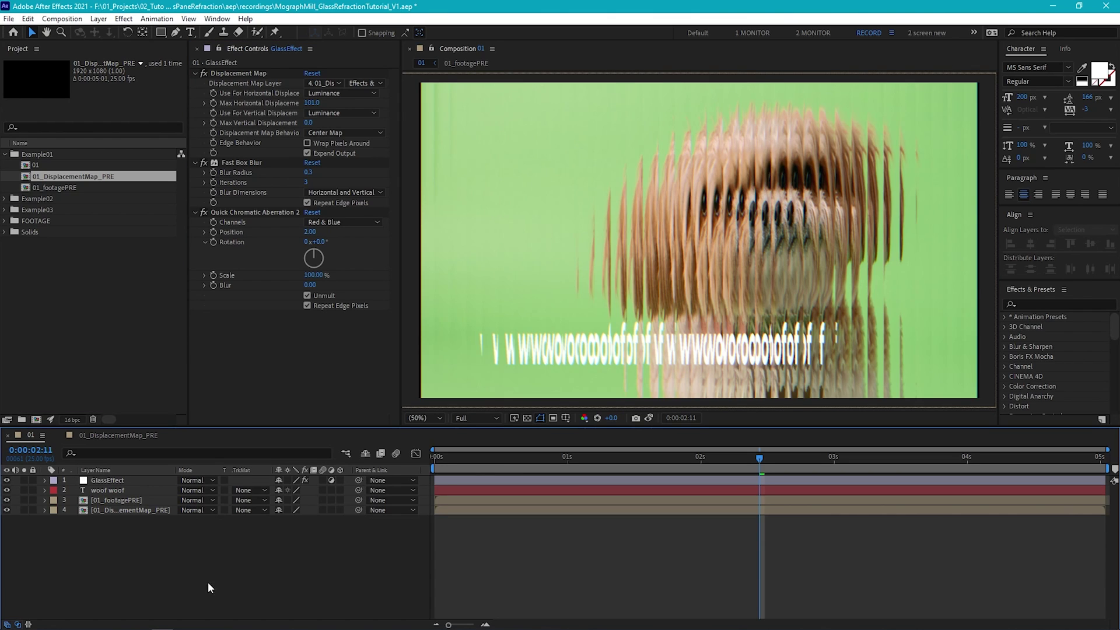
Duplicate the 01_DisplacementMap_PRE layer, place the copy above all other layers and rename it shading.
click(145, 510)
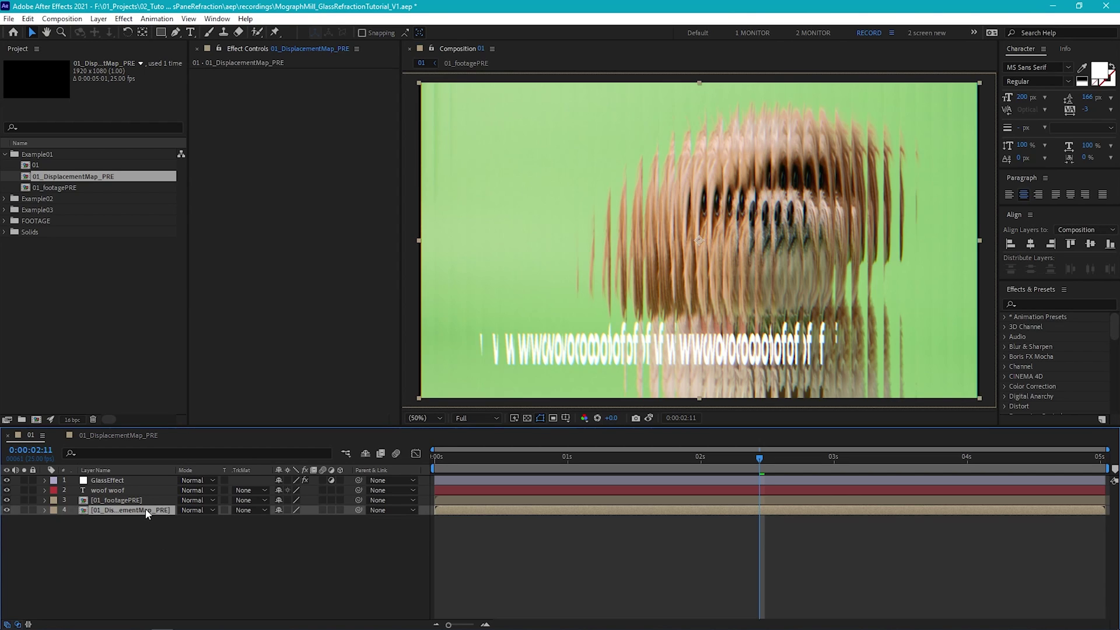
key(ctrl+d)
drag(146, 509, 145, 475)
key(Return)
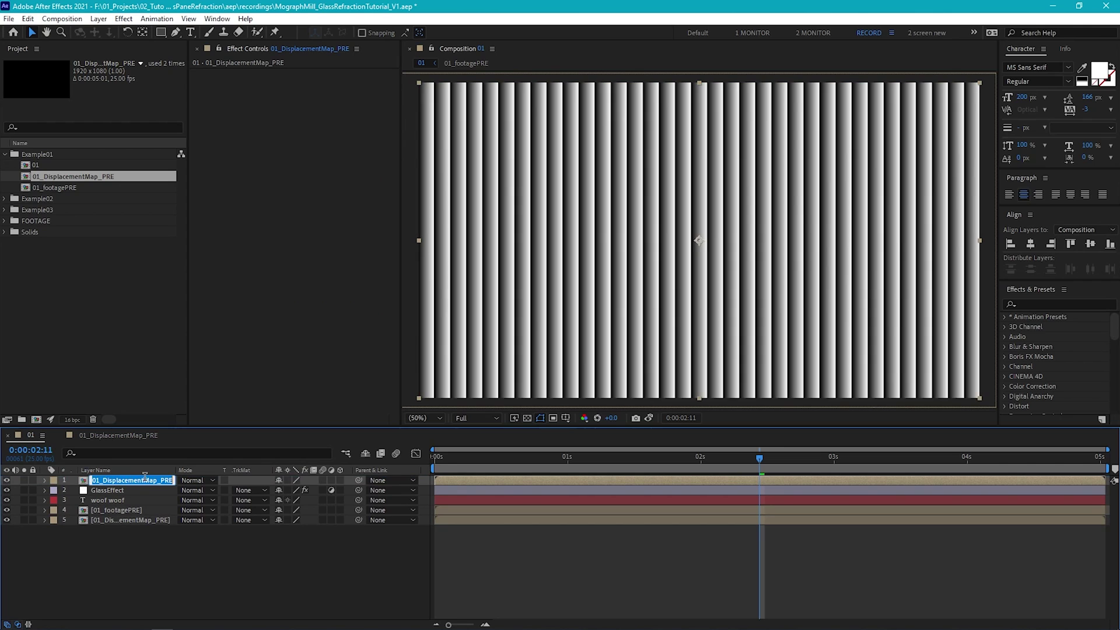
text(shading)
key(Return)
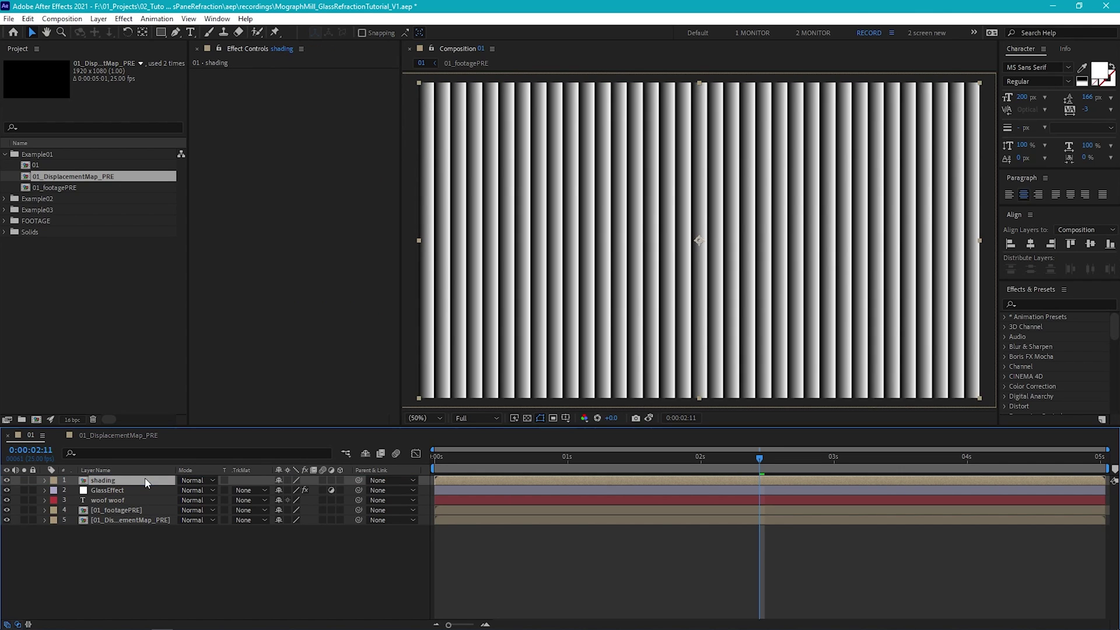
Set the shading layer's blending mode to Overlay and its opacity to 11%.
click(194, 480)
click(249, 335)
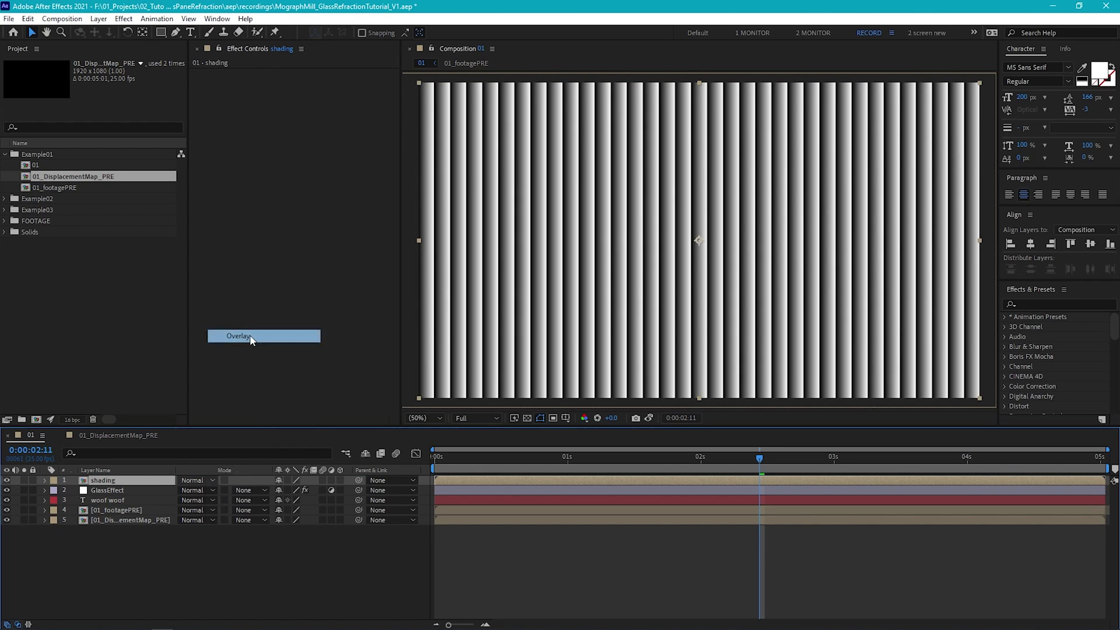
key(t)
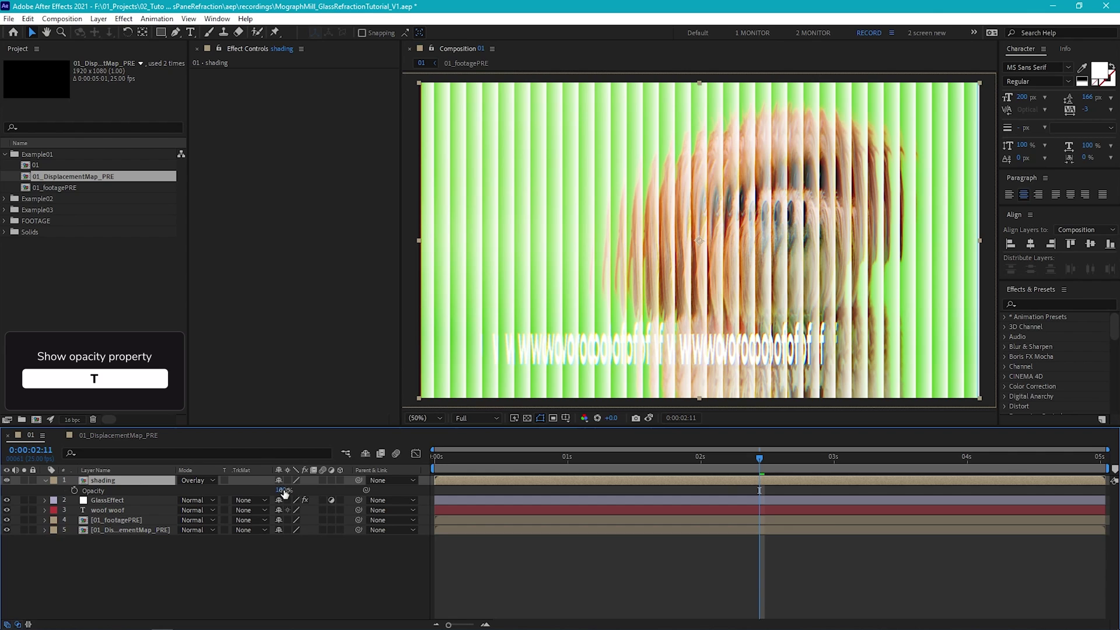
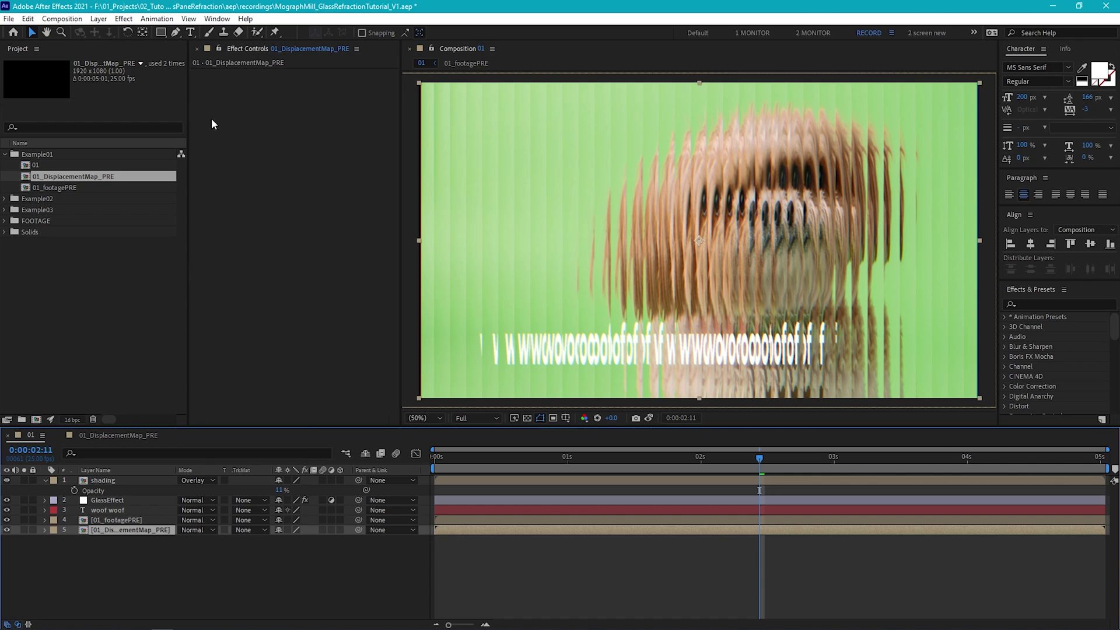
Apply the Transform effect to the lowest 01_DisplacementMap_PRE layer and expand the effect's properties in the timeline.
click(123, 19)
mouse_move(180, 175)
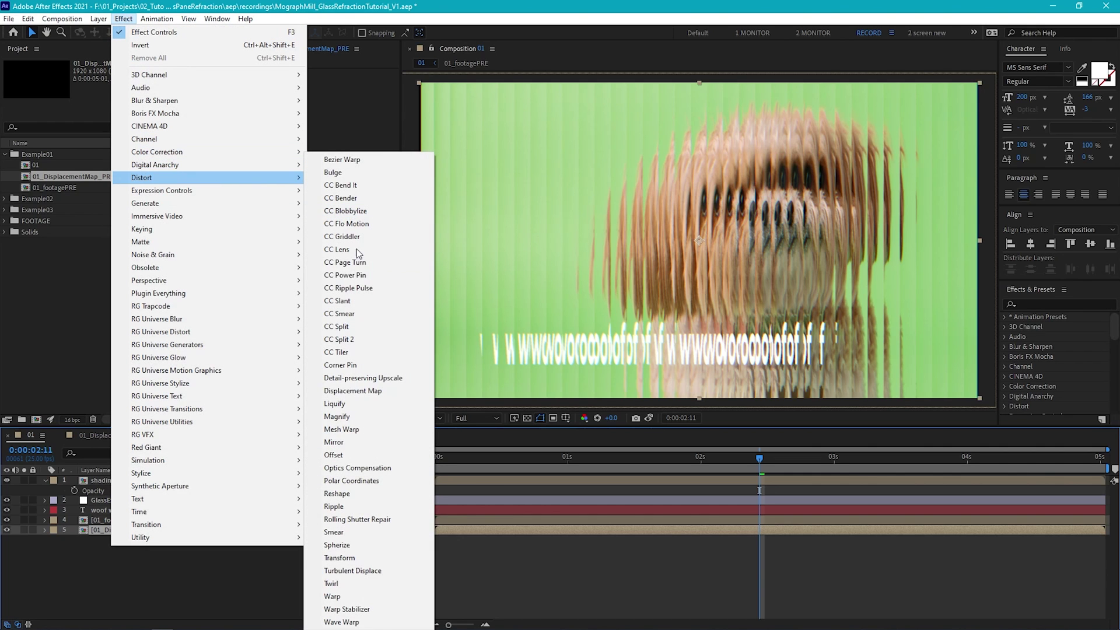
click(384, 556)
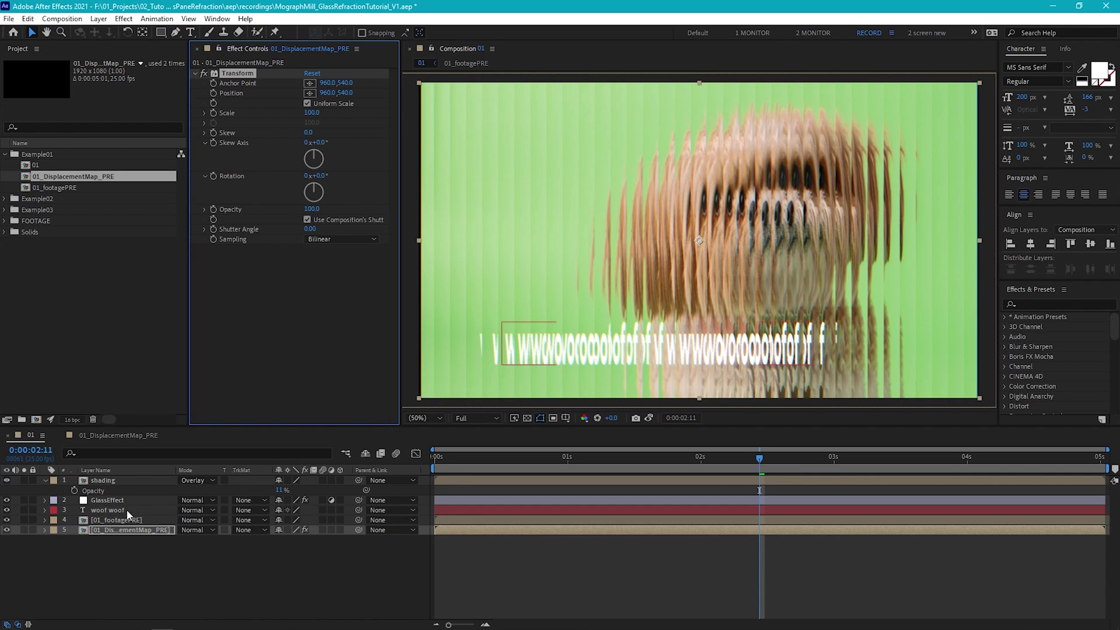
click(44, 530)
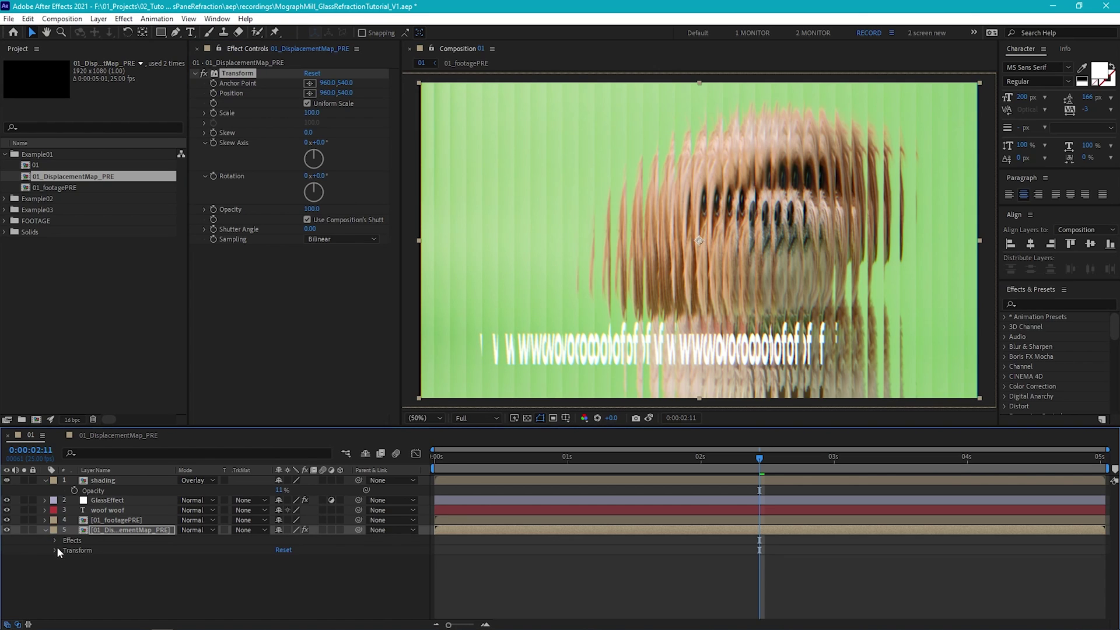
click(54, 541)
click(64, 550)
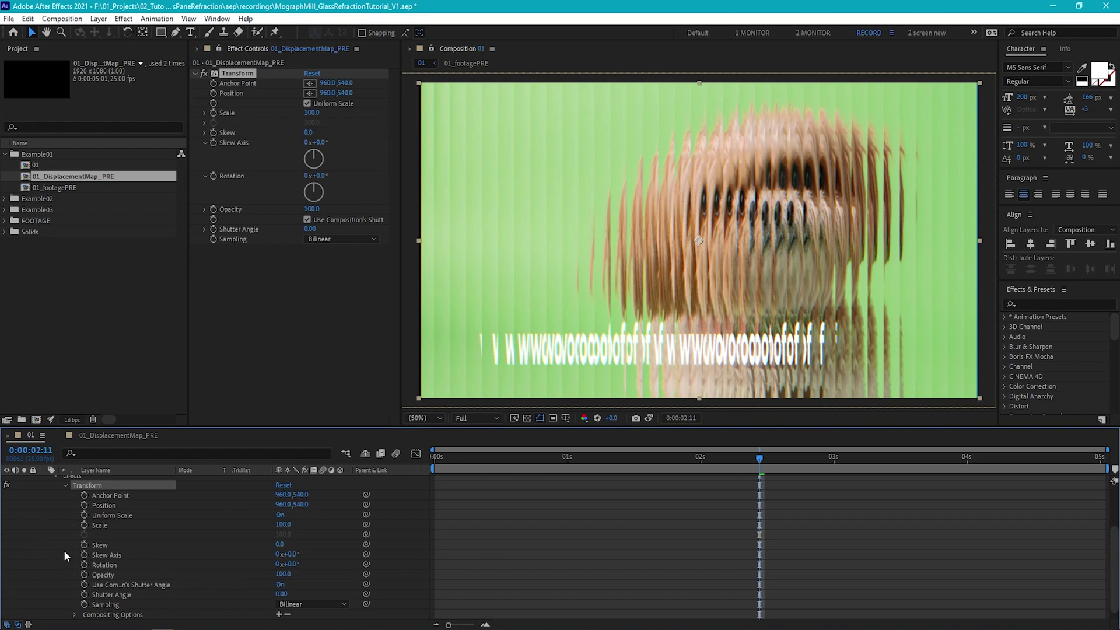
scroll(160, 548, up, 3)
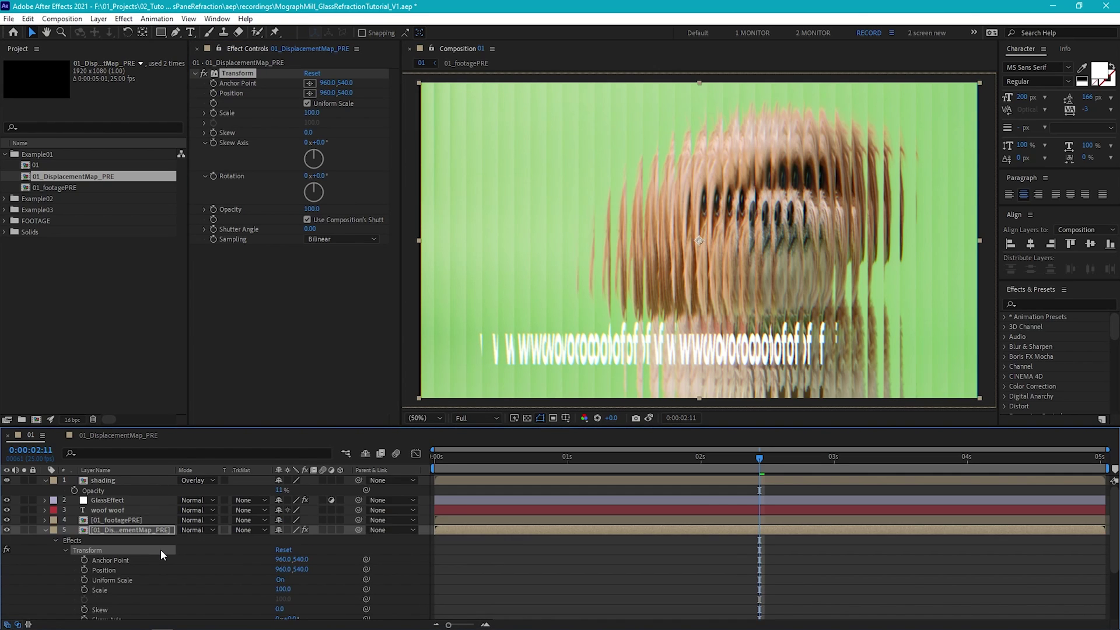
Link the Position and Scale of the displacement map's Transform effect to the GlassEffect layer's Position and Scale.
click(121, 500)
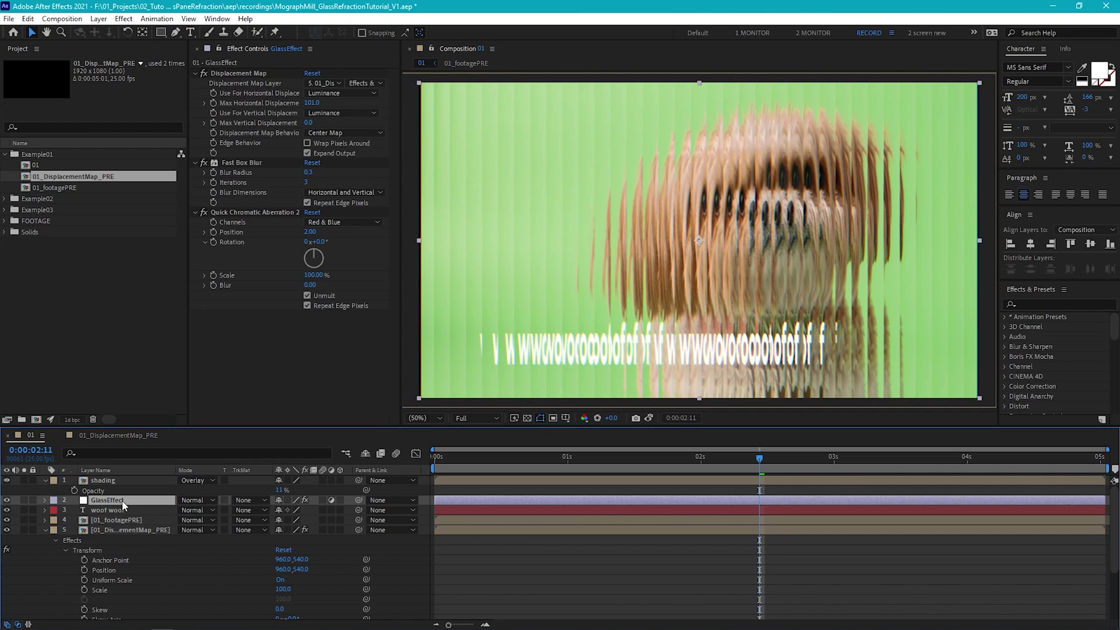
key(p)
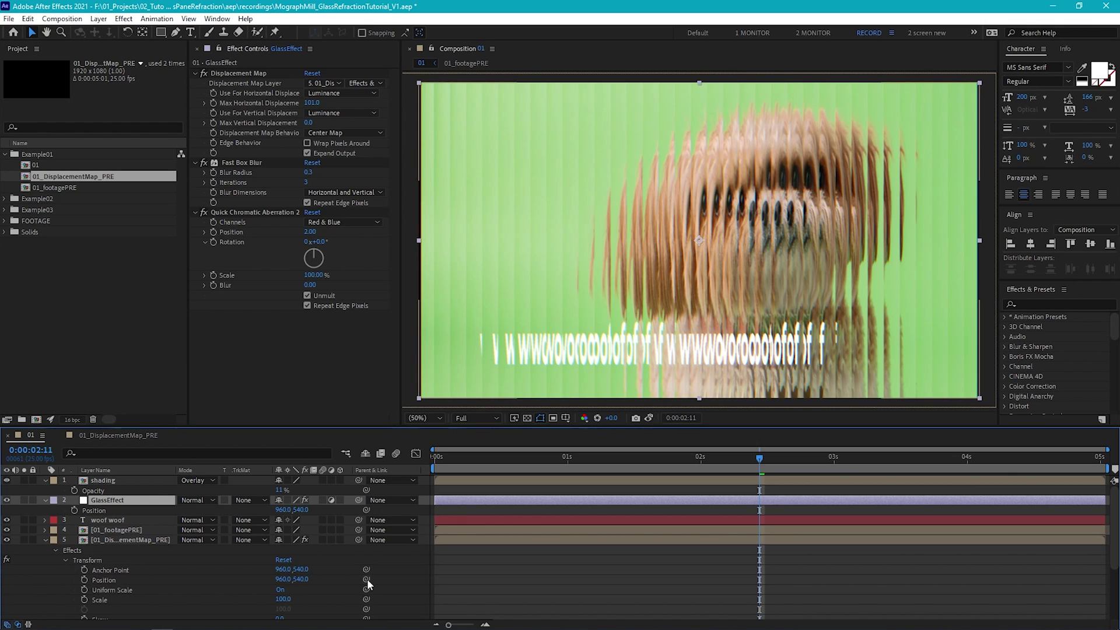
drag(366, 579, 101, 509)
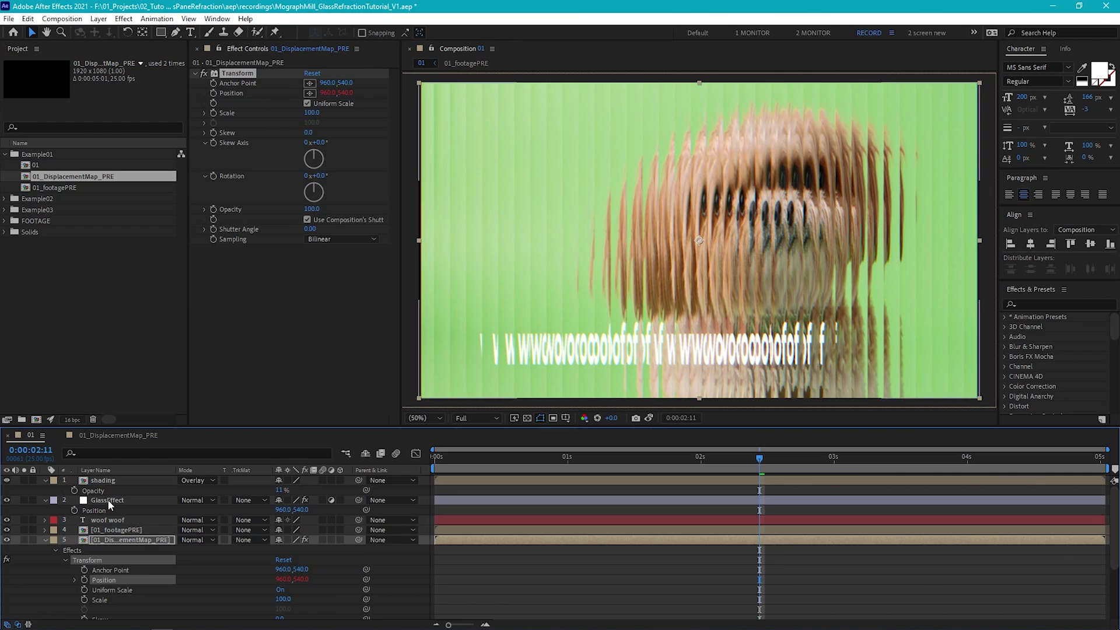
click(107, 500)
key(s)
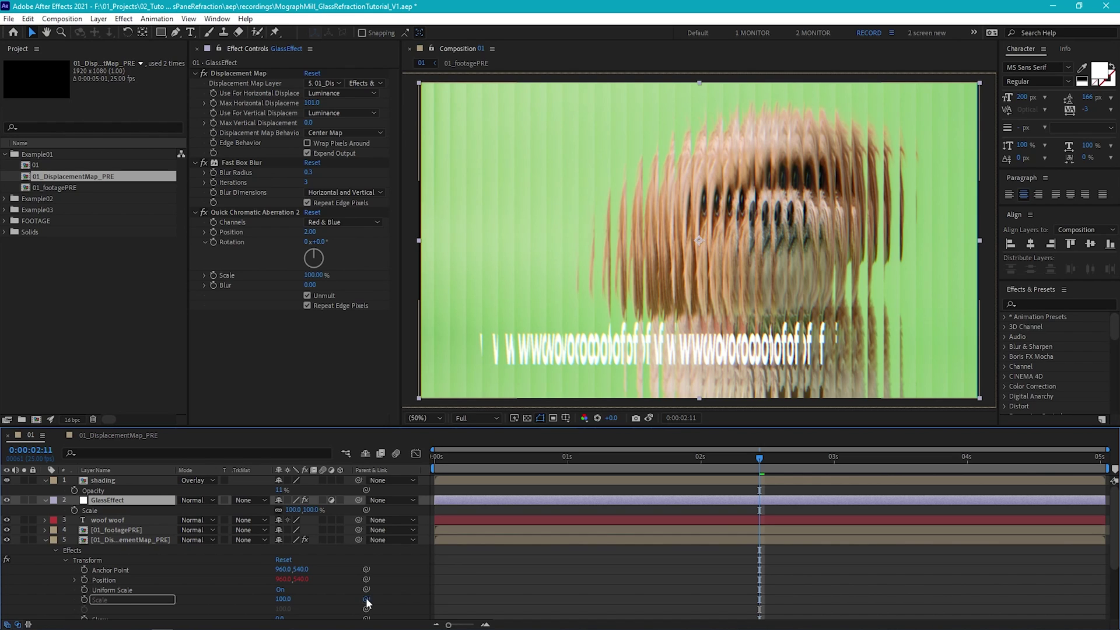
drag(367, 599, 113, 510)
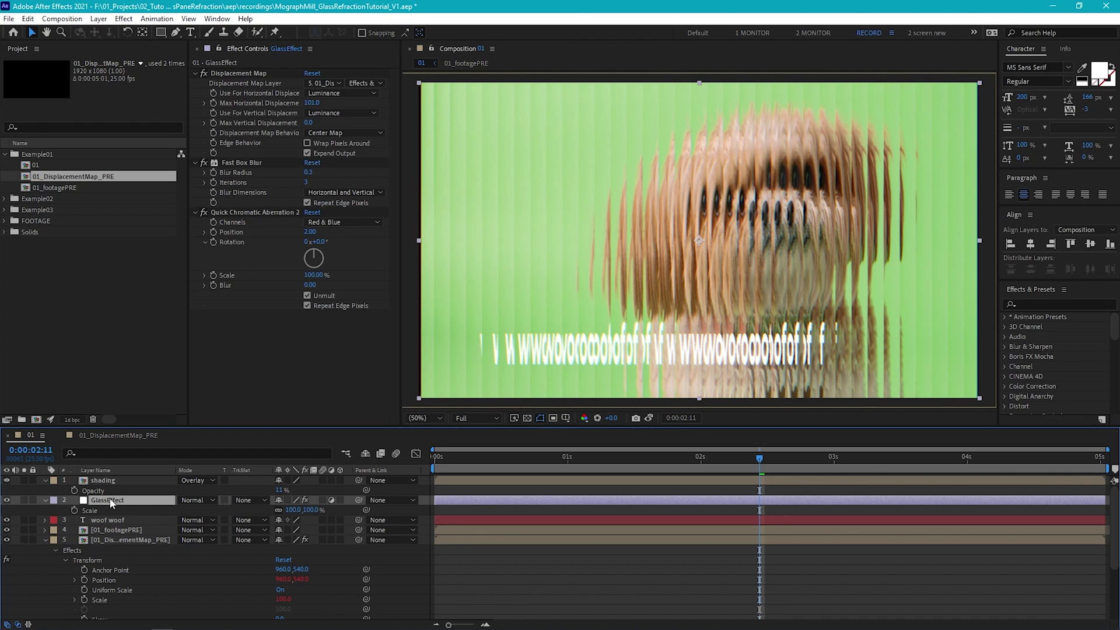
Link the Transform effect's Rotation to the GlassEffect layer's Rotation and parent the shading layer to GlassEffect.
key(r)
scroll(137, 584, down, 3)
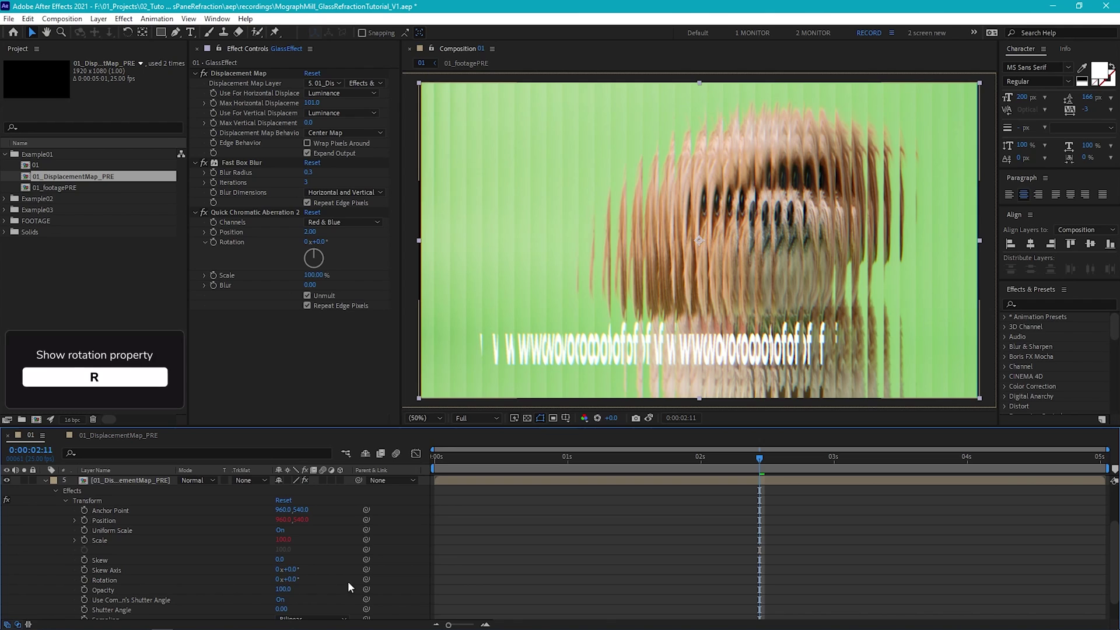
drag(365, 579, 110, 509)
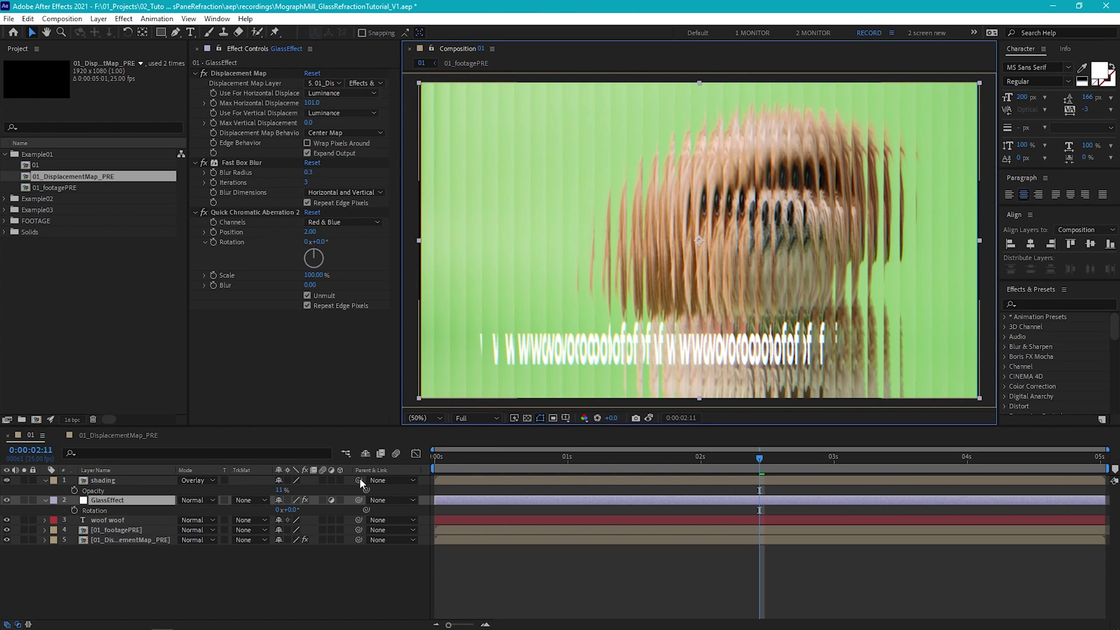
mouse_move(359, 478)
mouse_down()
mouse_move(223, 477)
mouse_move(133, 503)
mouse_up()
Test the linked setup by moving and scaling the GlassEffect layer, and undo the test changes.
key(space)
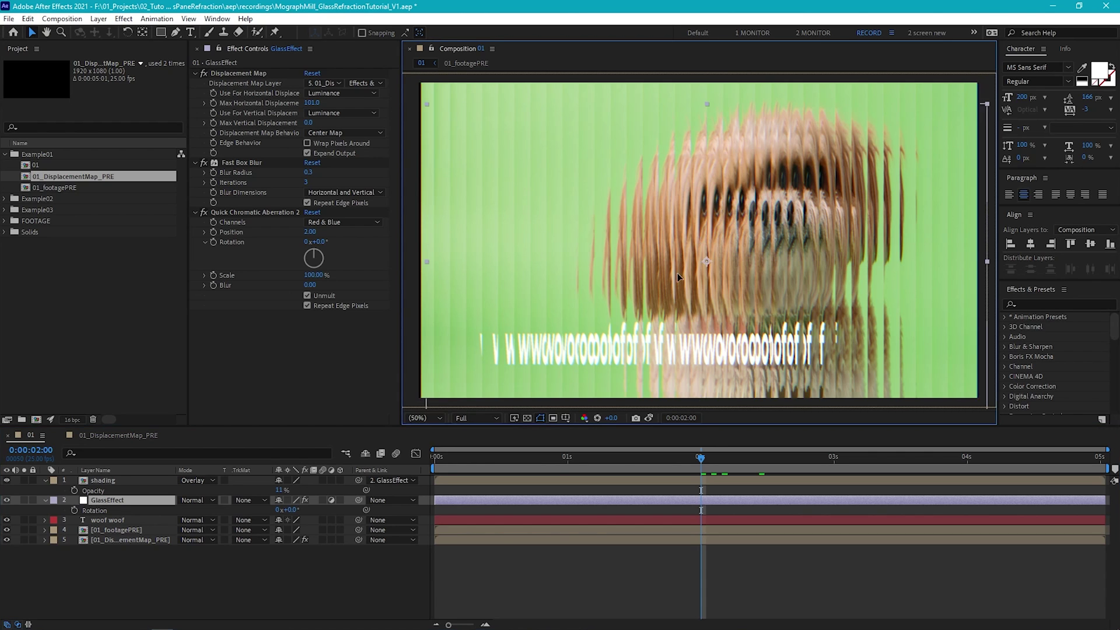
drag(677, 273, 702, 247)
key(s)
drag(295, 511, 260, 506)
key(r)
key(ctrl+z)
key(ctrl+z)
key(ctrl+z)
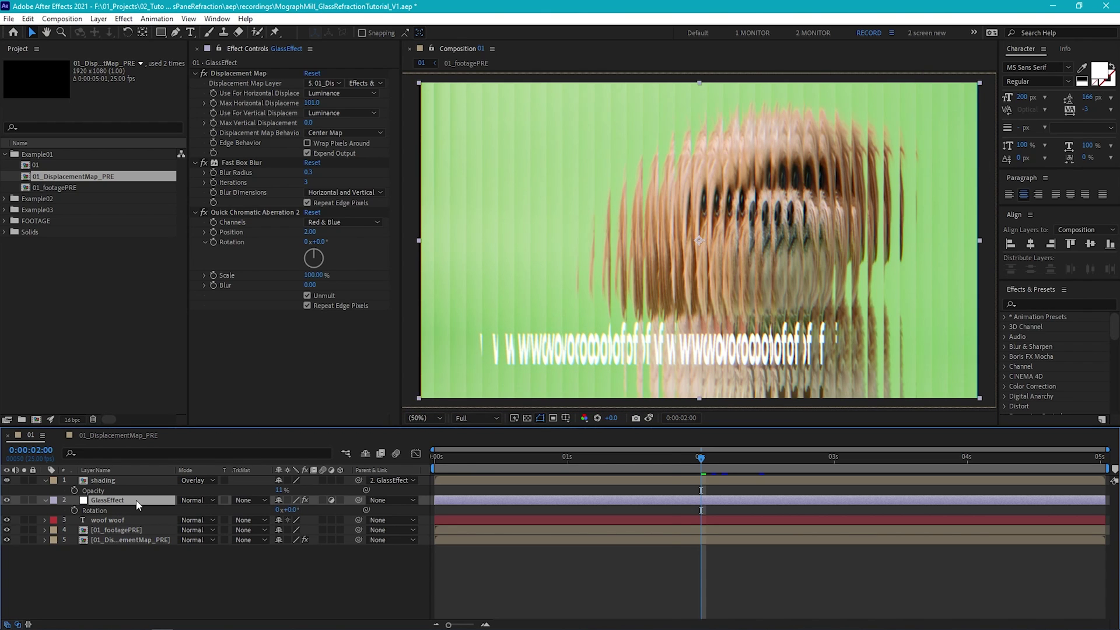
key(p)
Preview composition 02 and make its shading and glass effect layers visible.
key(space)
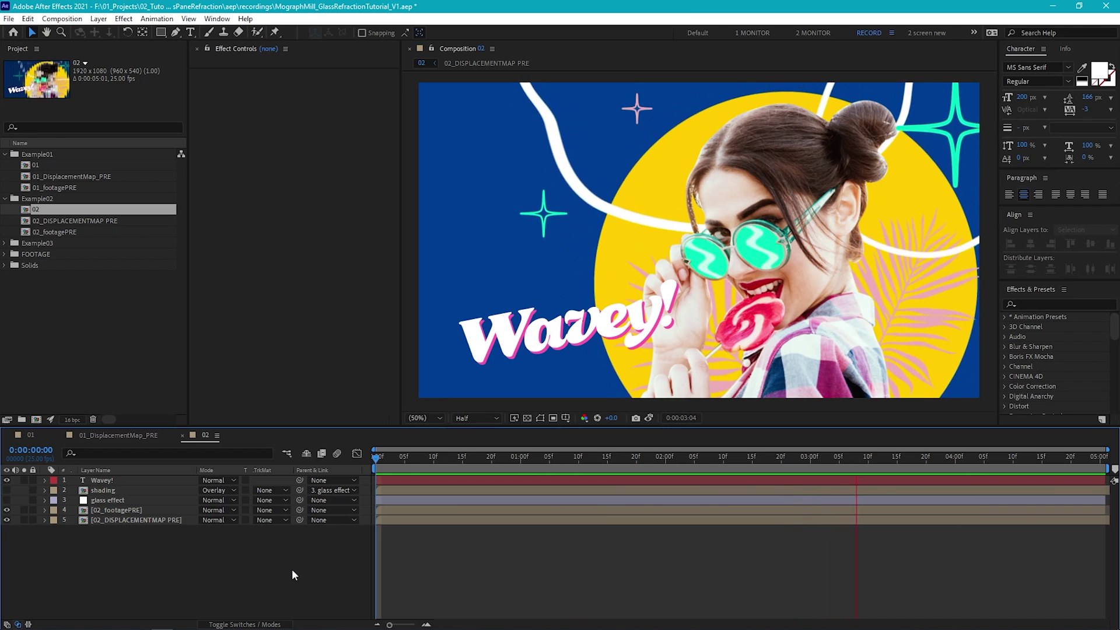
key(space)
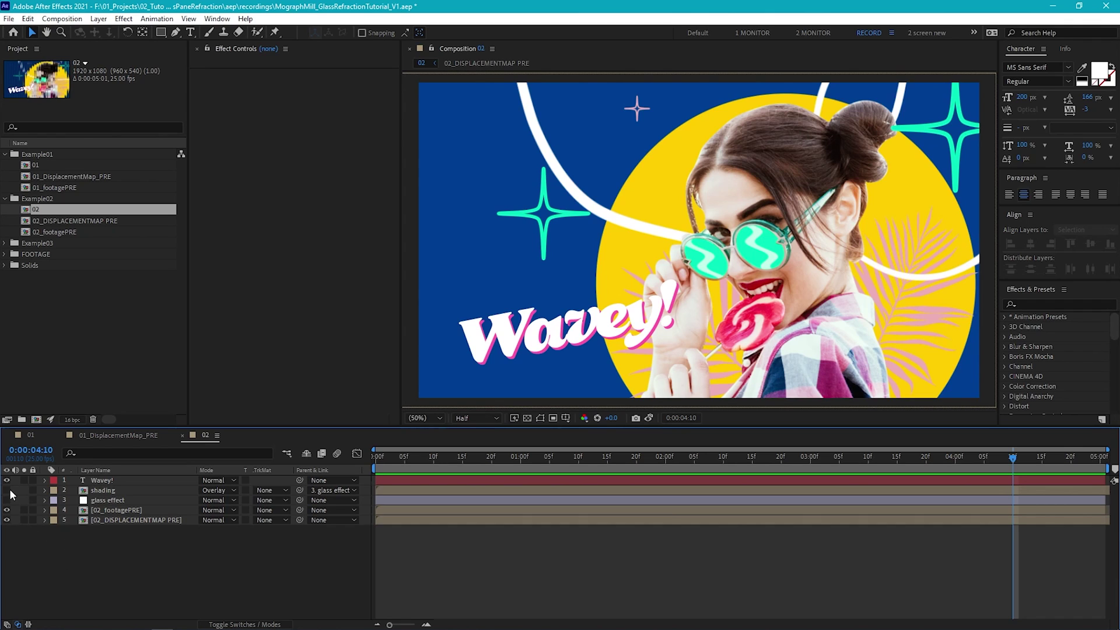
drag(7, 490, 7, 502)
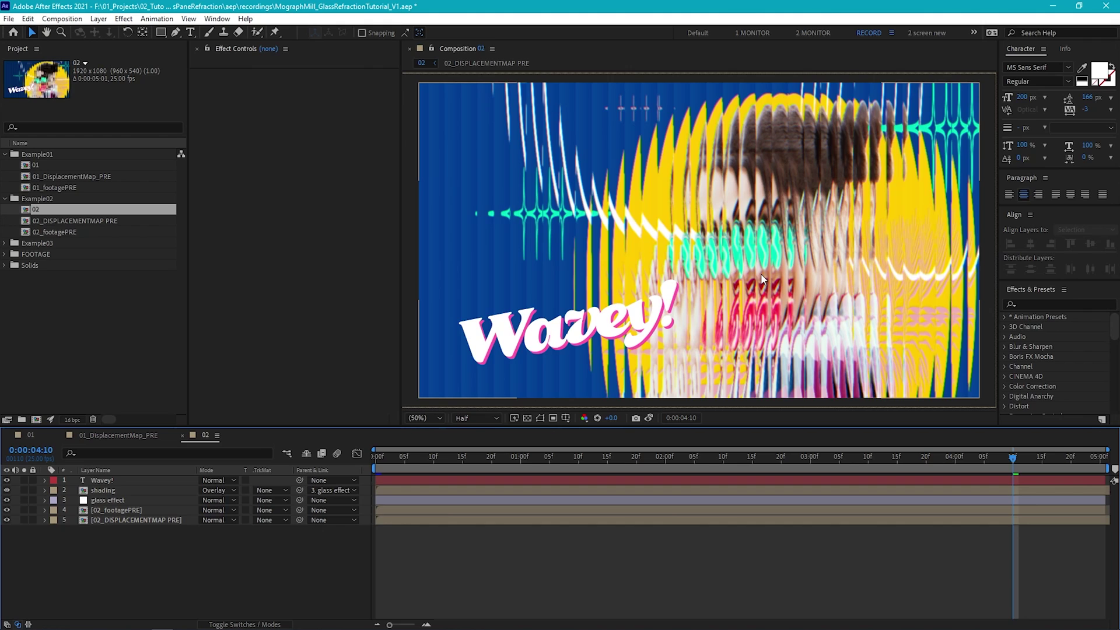
Open the 02_DISPLACEMENTMAP PRE composition and apply Wave Warp to its strip layer.
double_click(132, 519)
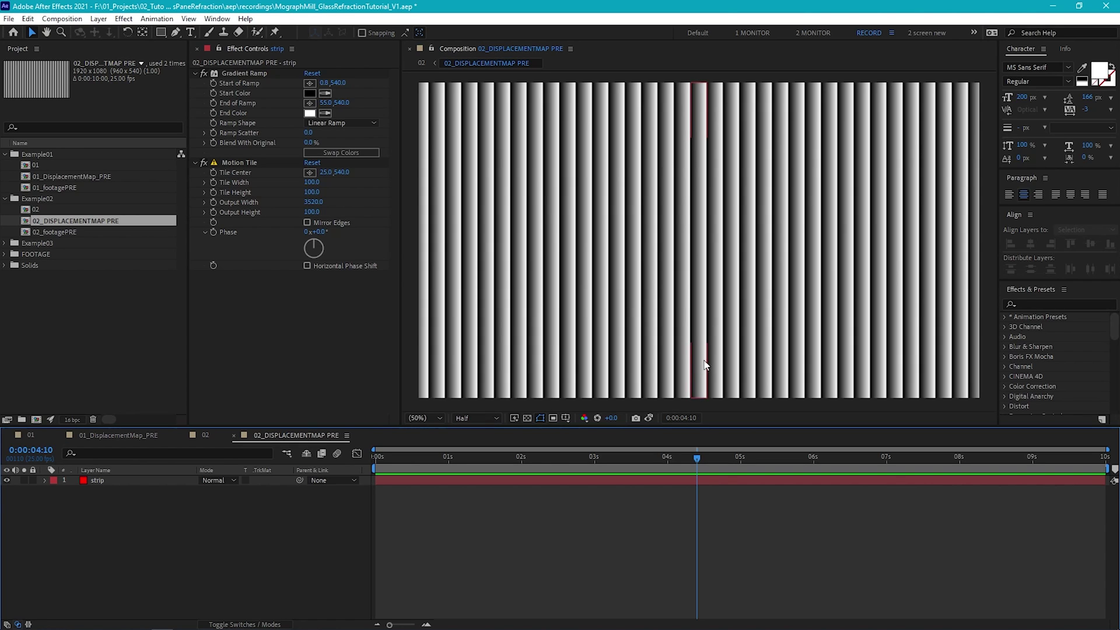
click(113, 480)
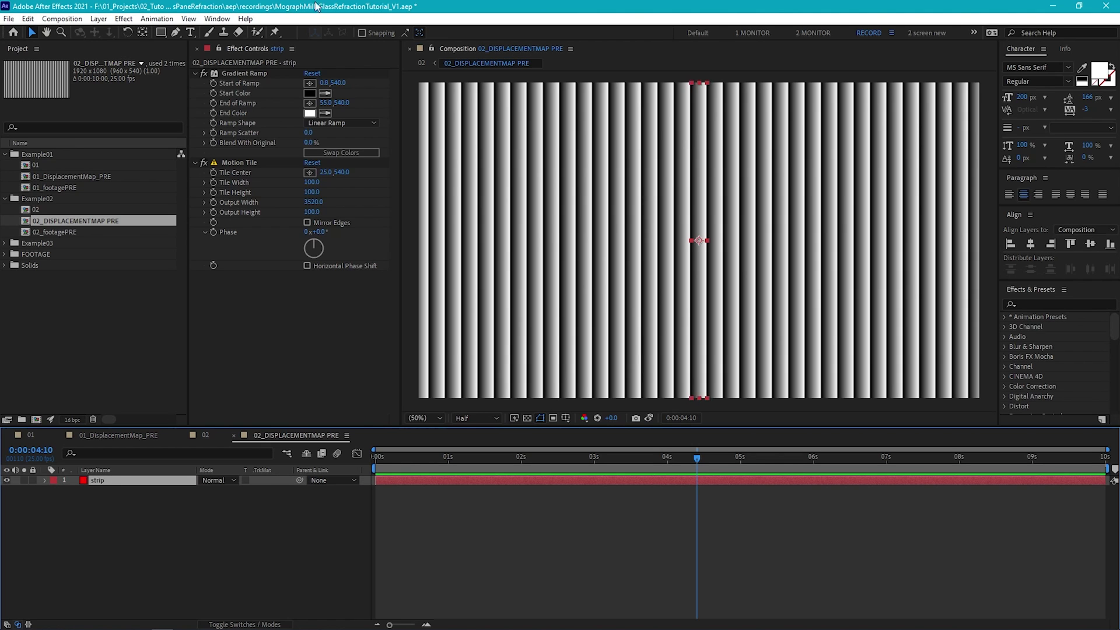
click(123, 18)
mouse_move(168, 180)
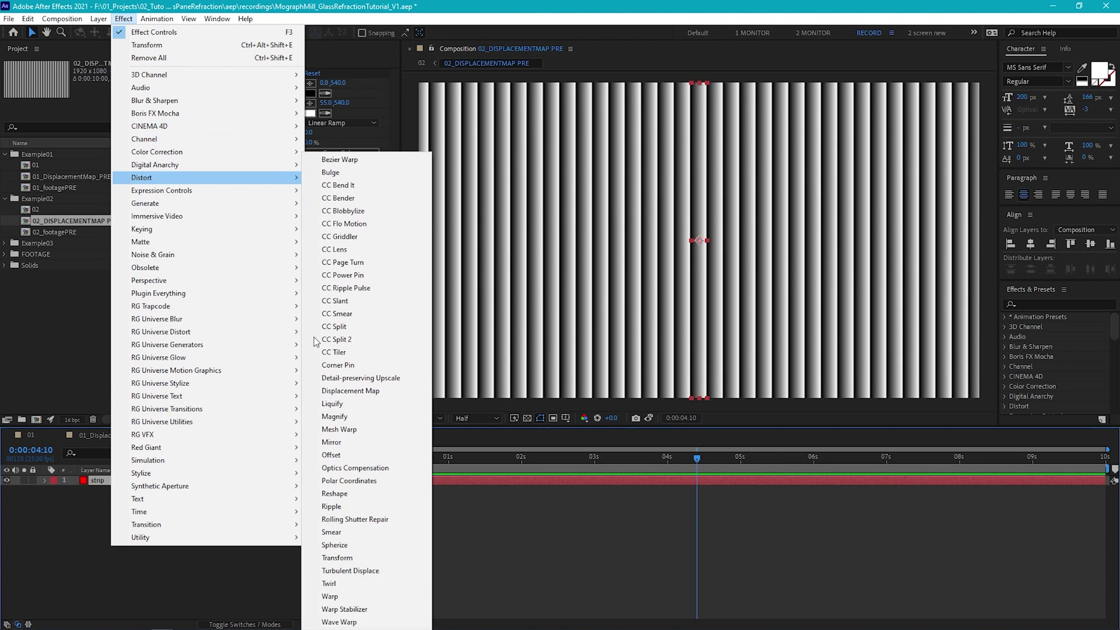
click(339, 622)
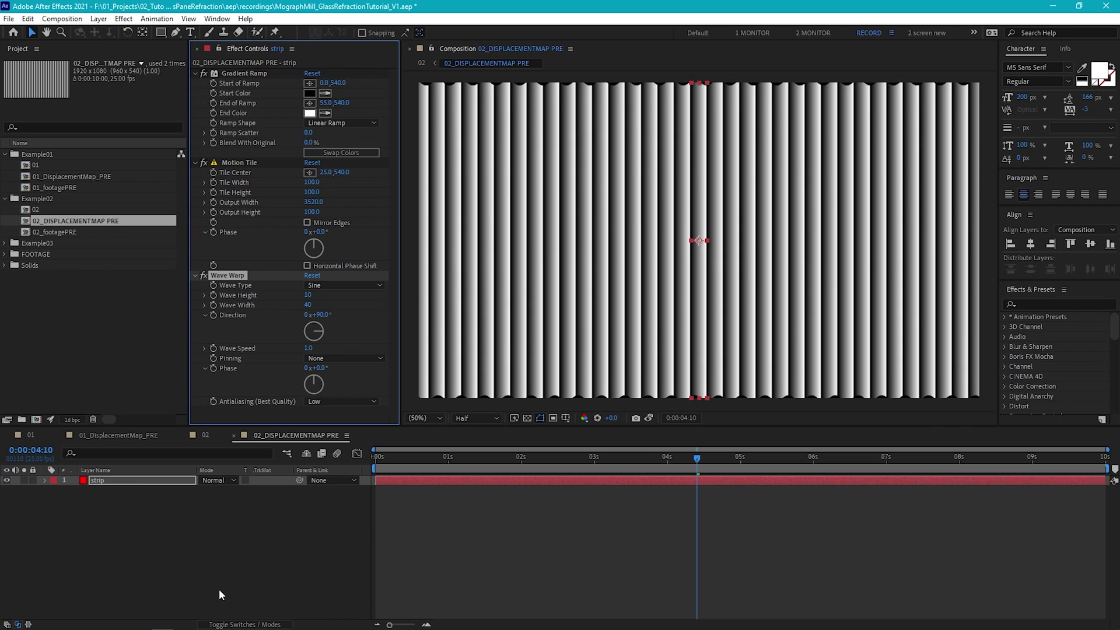
Set the strip layer's Wave Warp Direction to 0° and its Wave Type to Triangle.
click(320, 315)
text(0)
key(Return)
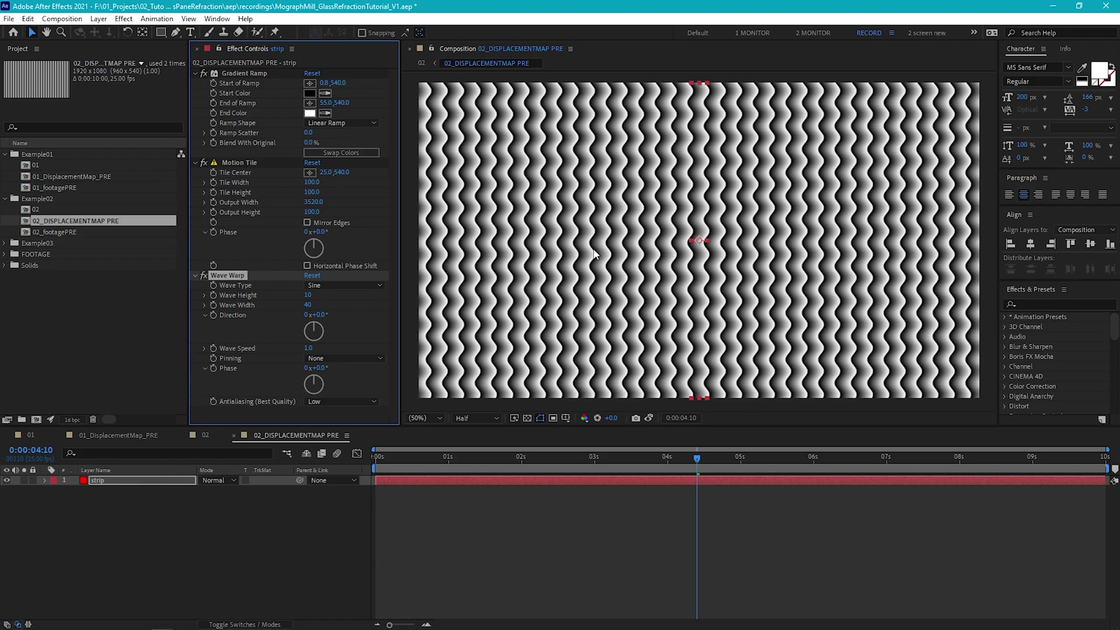
click(359, 285)
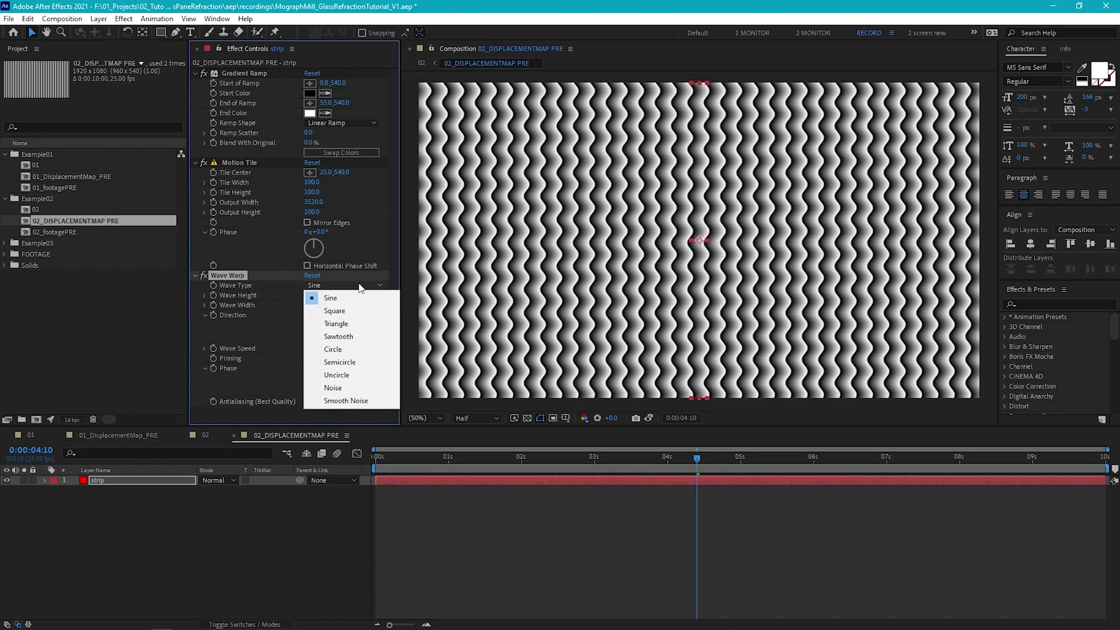
click(349, 323)
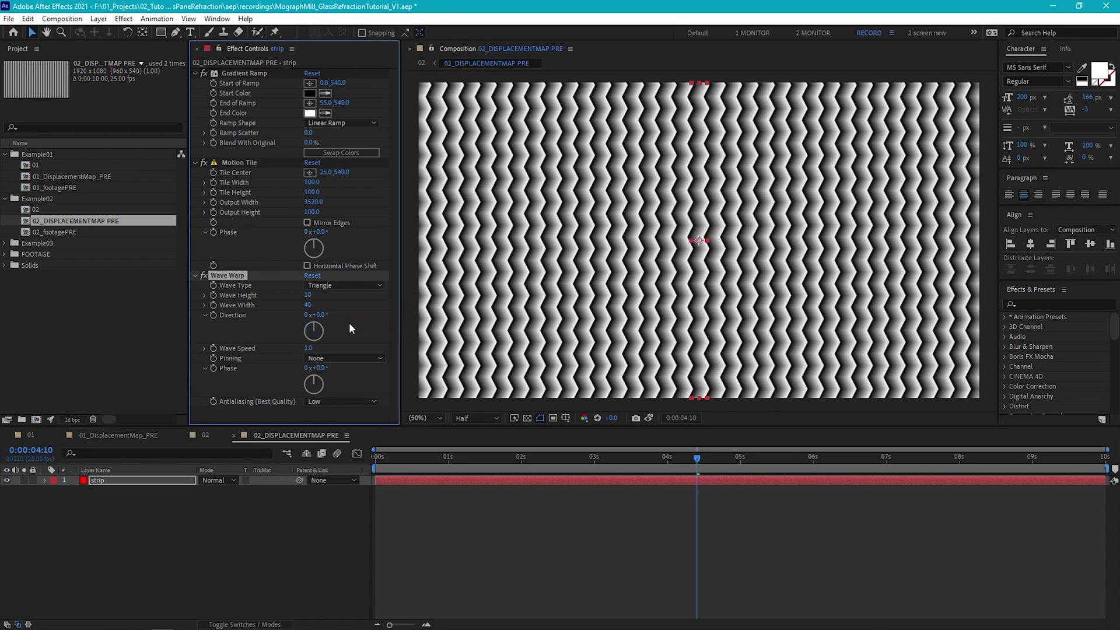
Set the Wave Warp's Wave Height to 25 and its Wave Width to 100.
click(308, 294)
text(25)
key(Return)
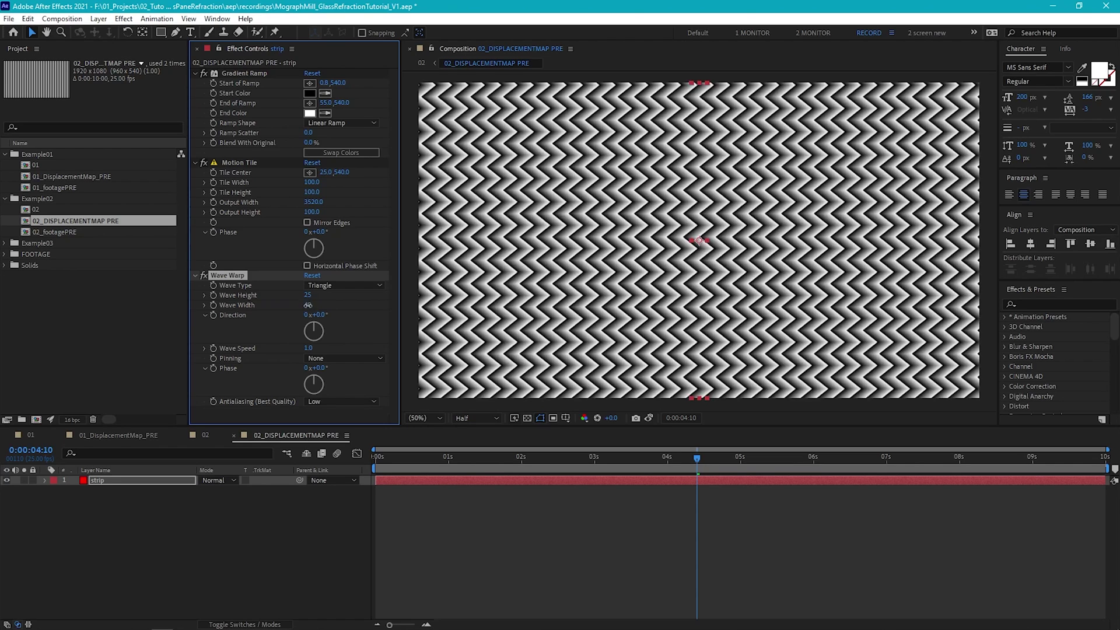
click(308, 305)
text(400)
key(Return)
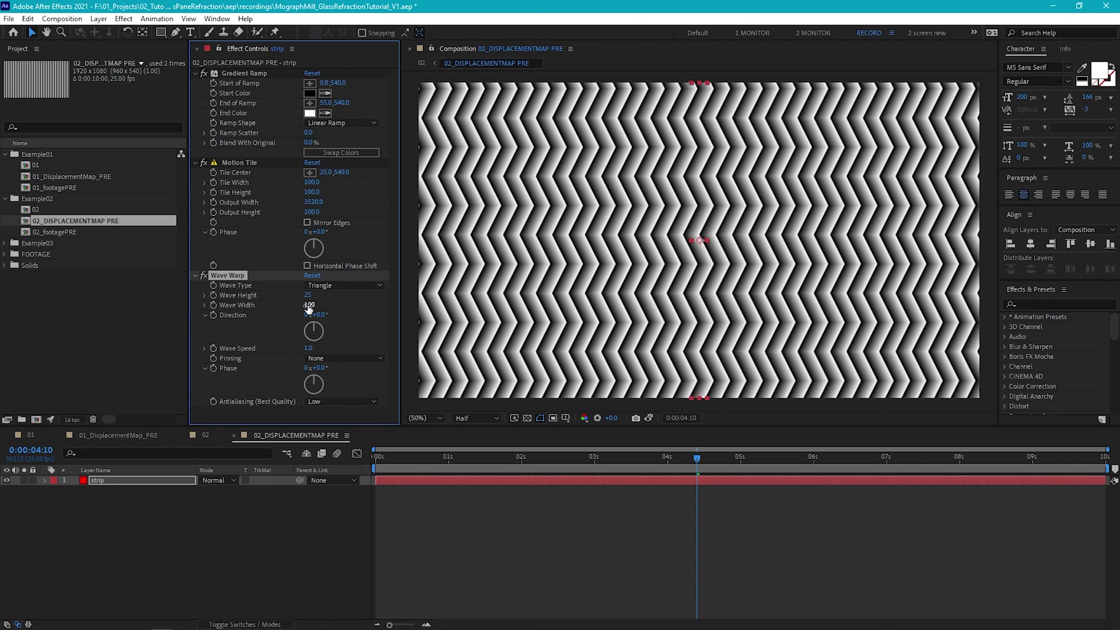
click(341, 340)
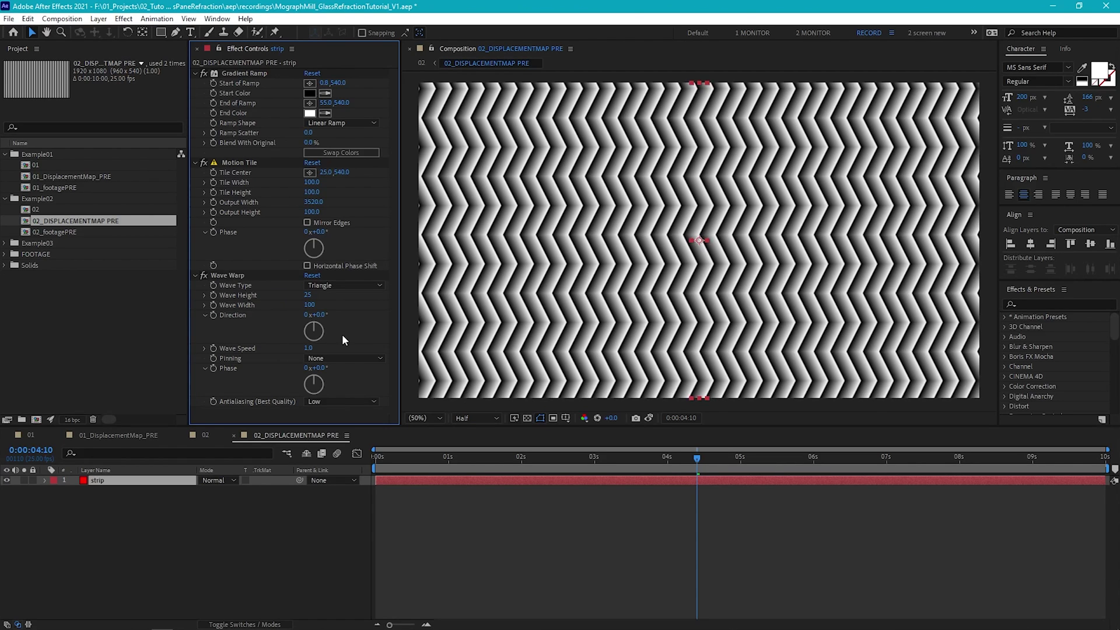
Stop the Wave Warp's automatic motion by setting its Wave Speed to 0.
click(308, 348)
text(0)
key(Return)
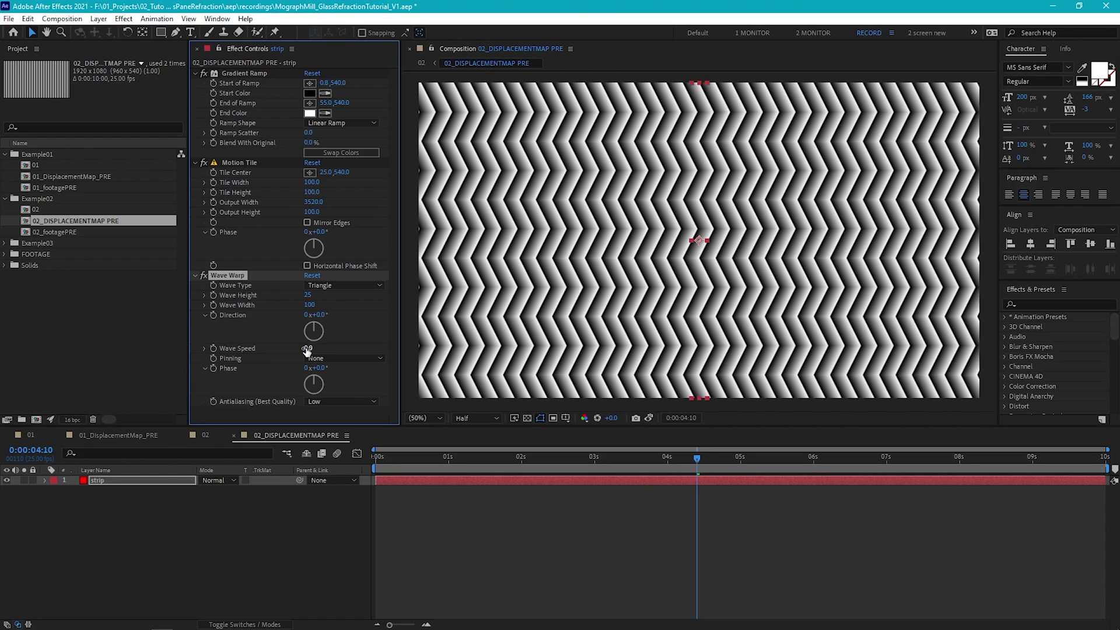
In composition 02, draw a black-filled circle as a new shape layer and centre it horizontally and vertically in the composition.
click(206, 435)
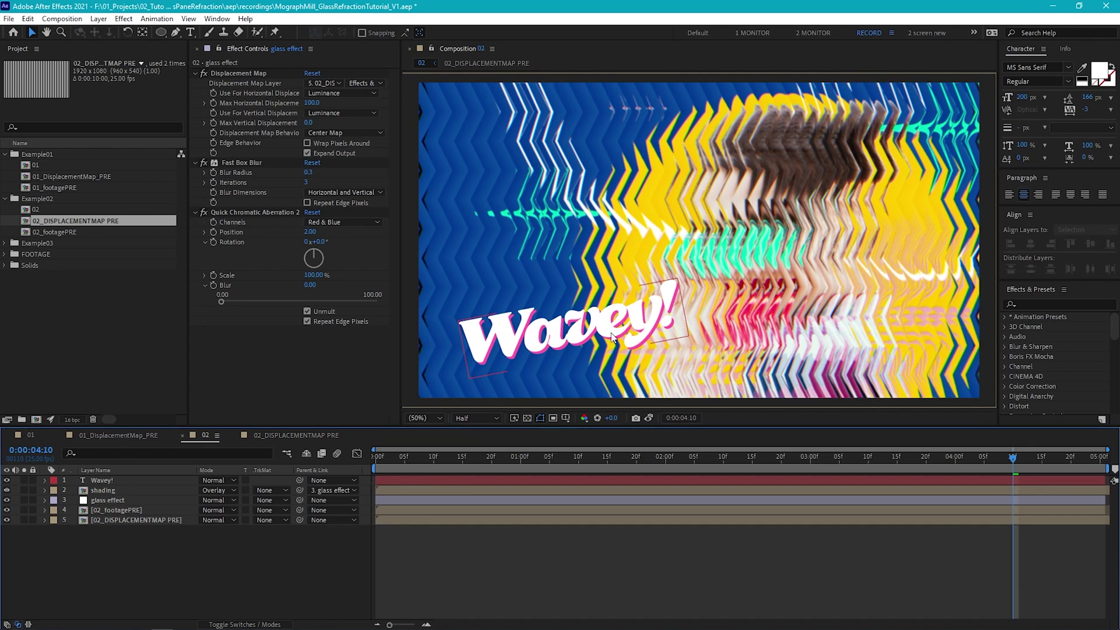
click(164, 33)
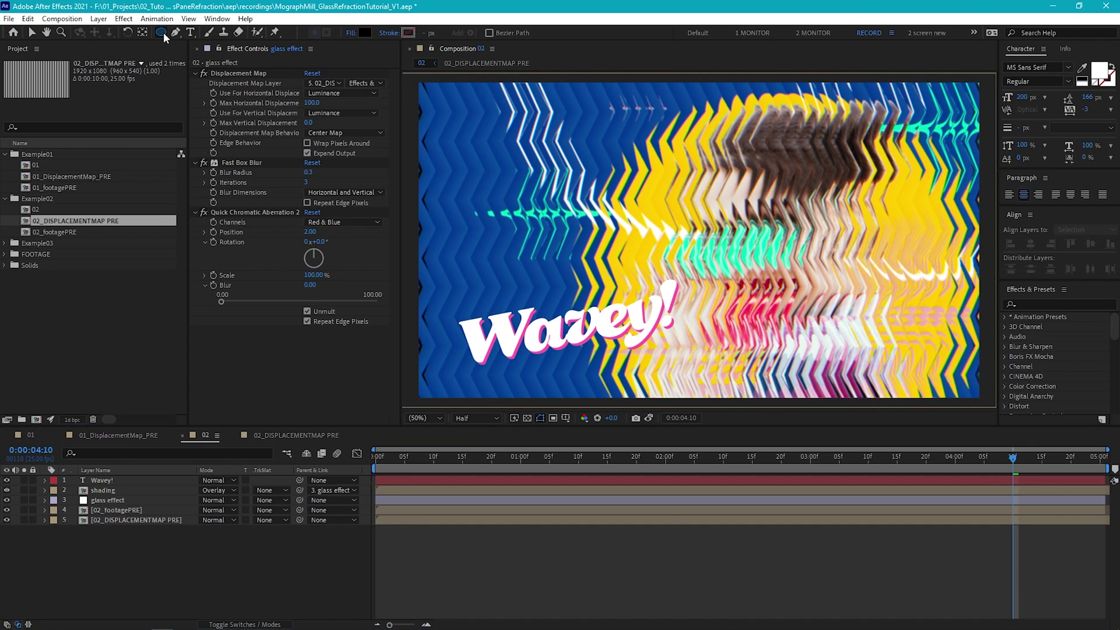
click(164, 33)
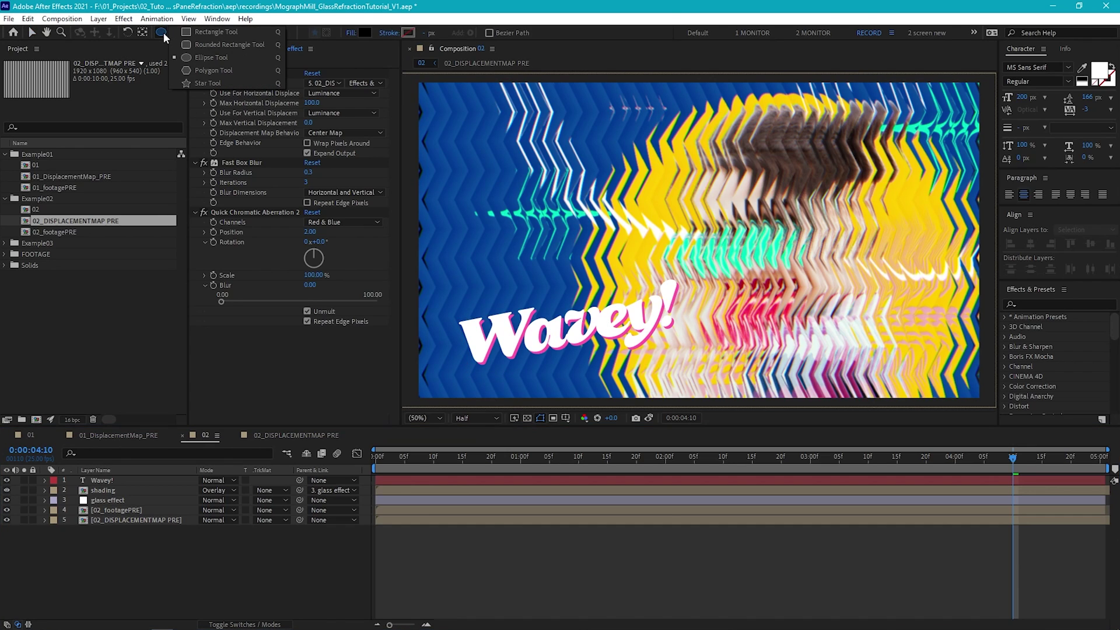
click(191, 57)
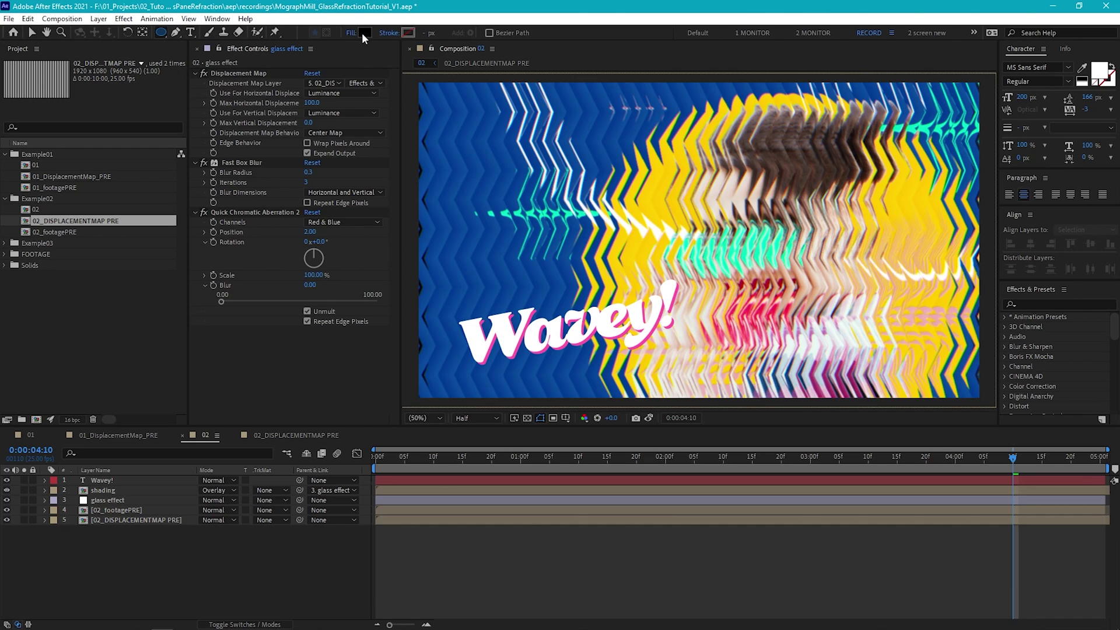
drag(577, 112, 817, 352)
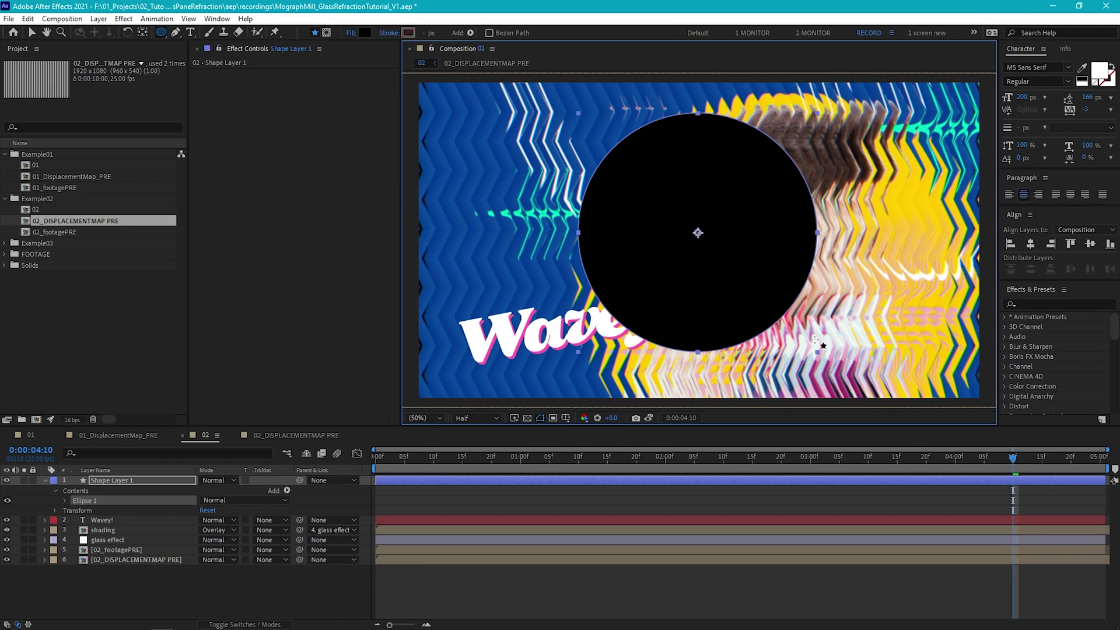
click(1029, 246)
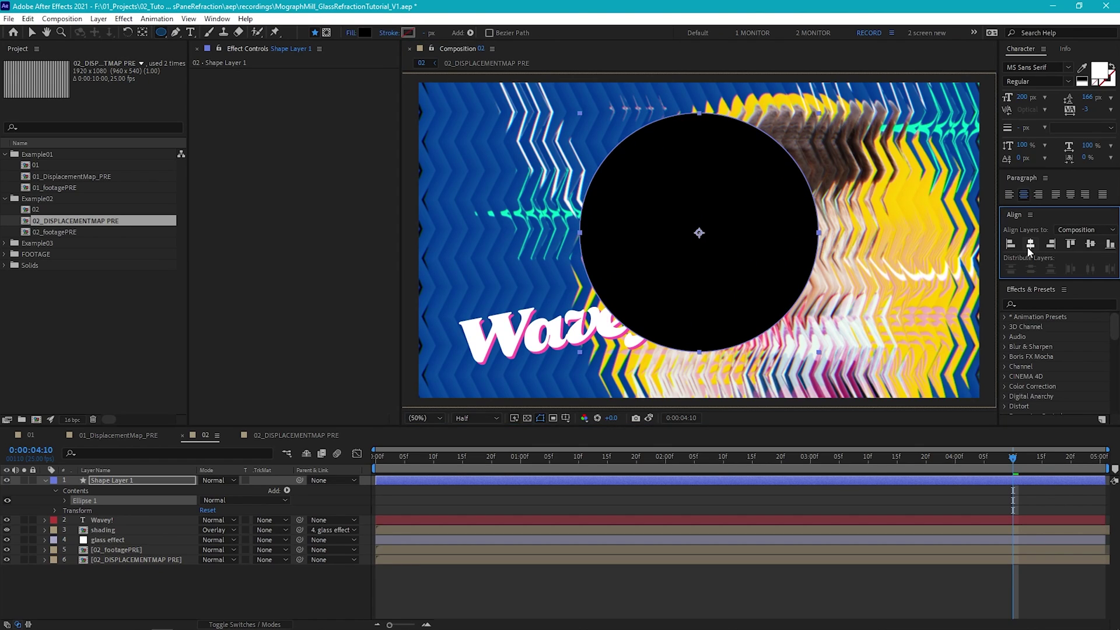
click(1090, 244)
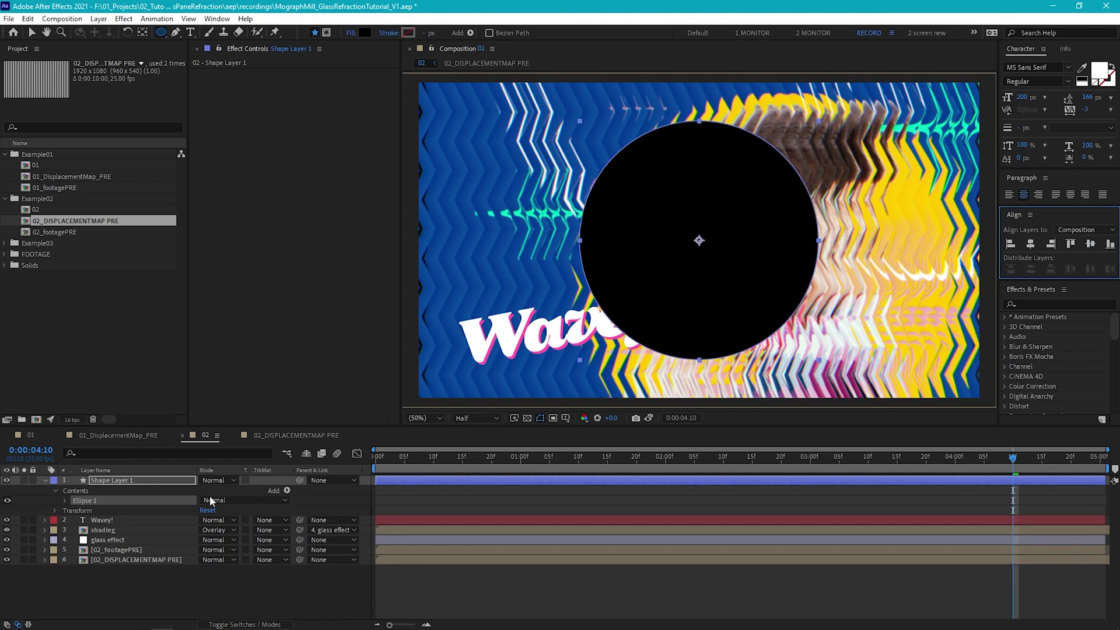
Rename the circle shape layer to mask and place it directly above the glass effect layer.
click(143, 480)
key(Return)
text(mask)
key(Return)
drag(129, 484, 116, 534)
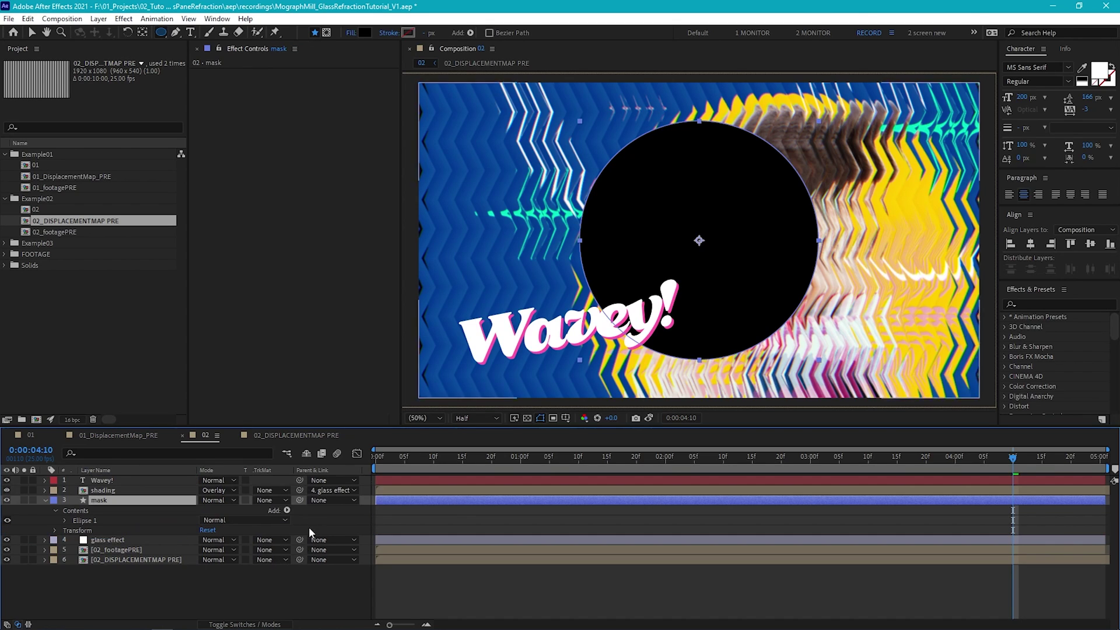
Parent the mask layer to glass effect and set the glass effect layer's track matte to Alpha Matte "mask".
drag(300, 500, 106, 538)
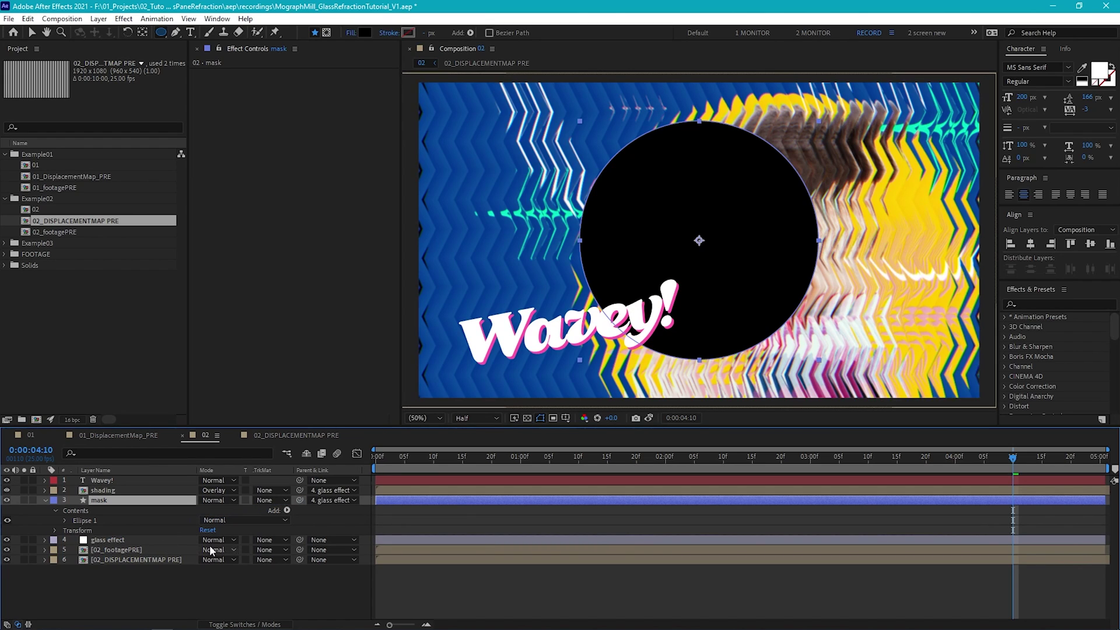
click(277, 540)
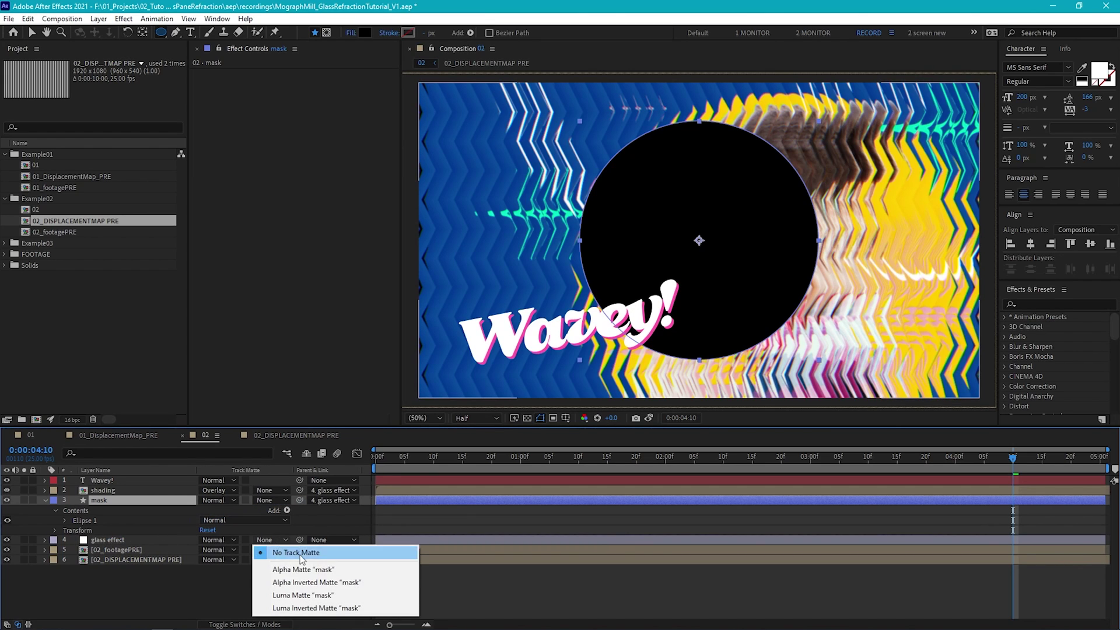
click(321, 570)
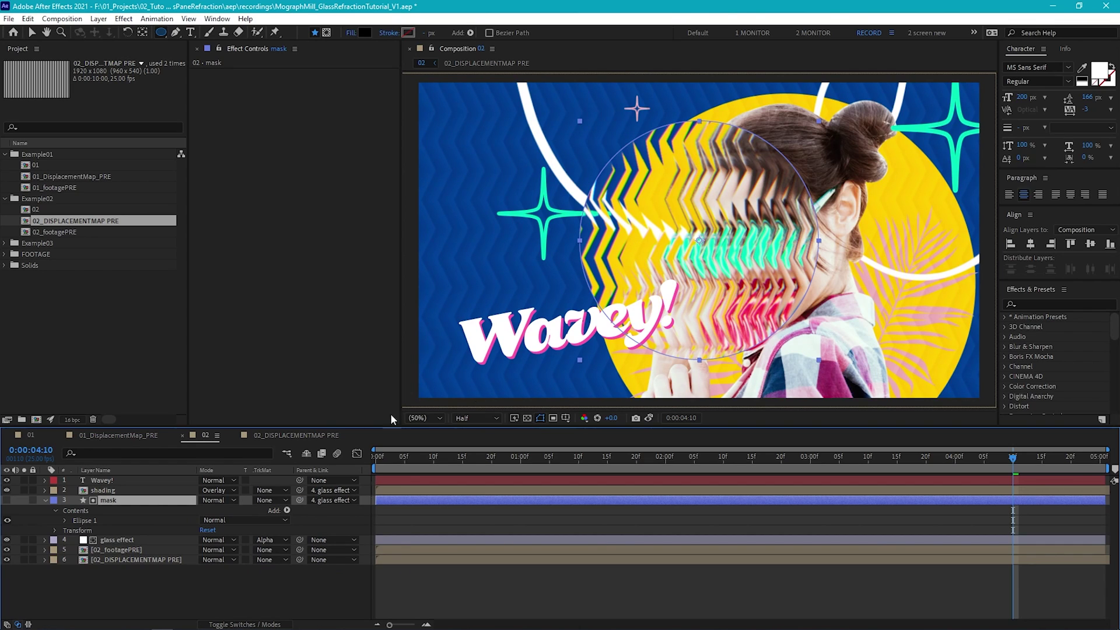
Duplicate the mask layer above the shading layer and use the duplicate as the shading layer's alpha matte.
key(ctrl+d)
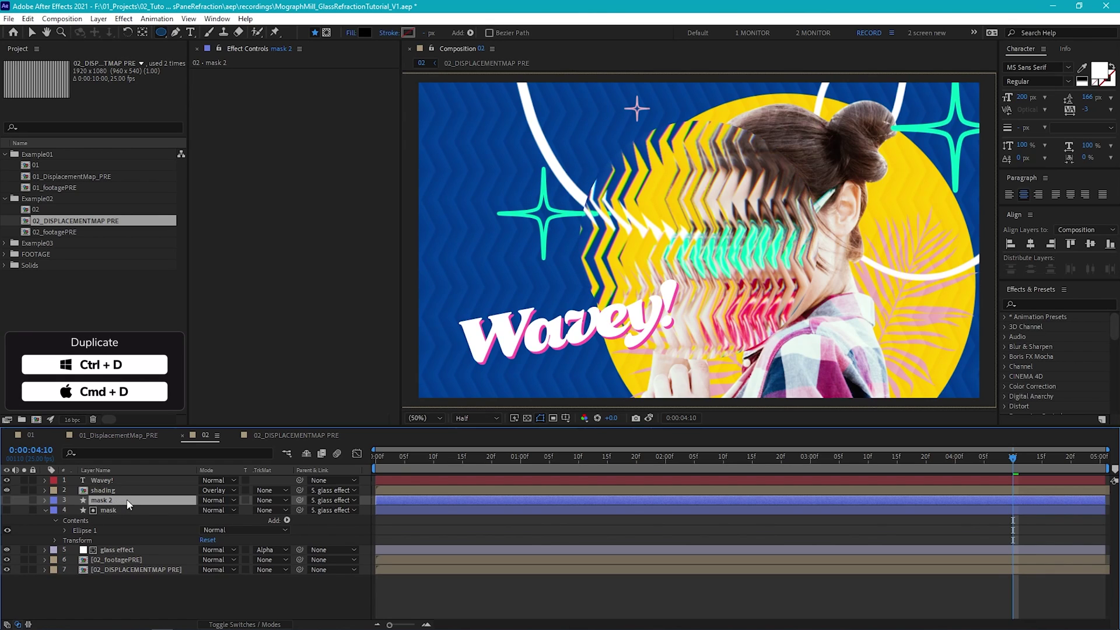
key(Return)
drag(120, 500, 92, 480)
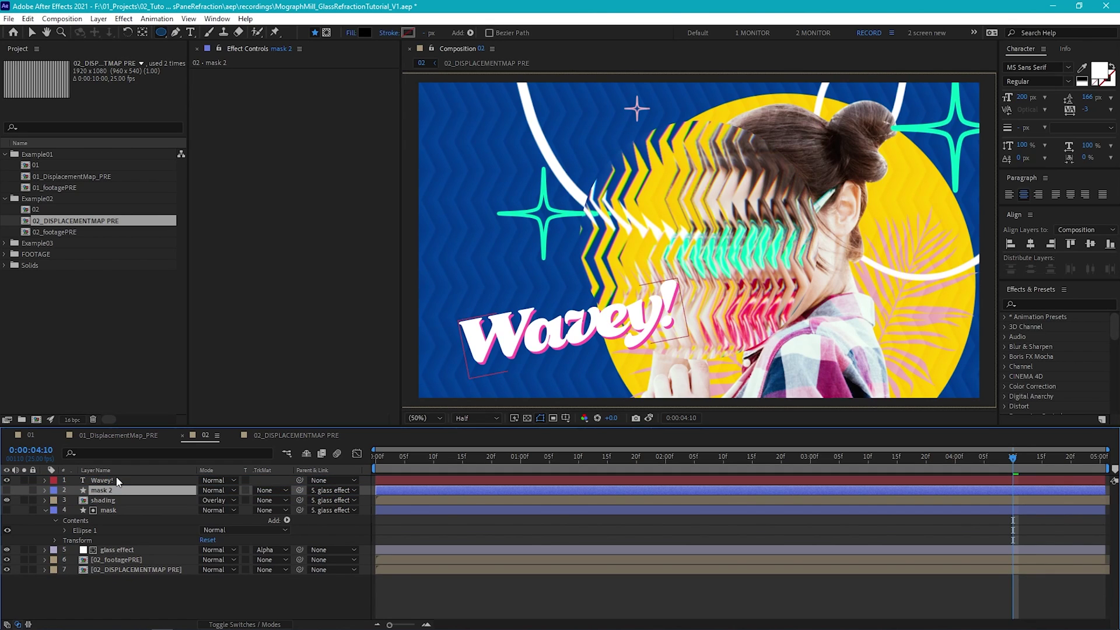
click(283, 500)
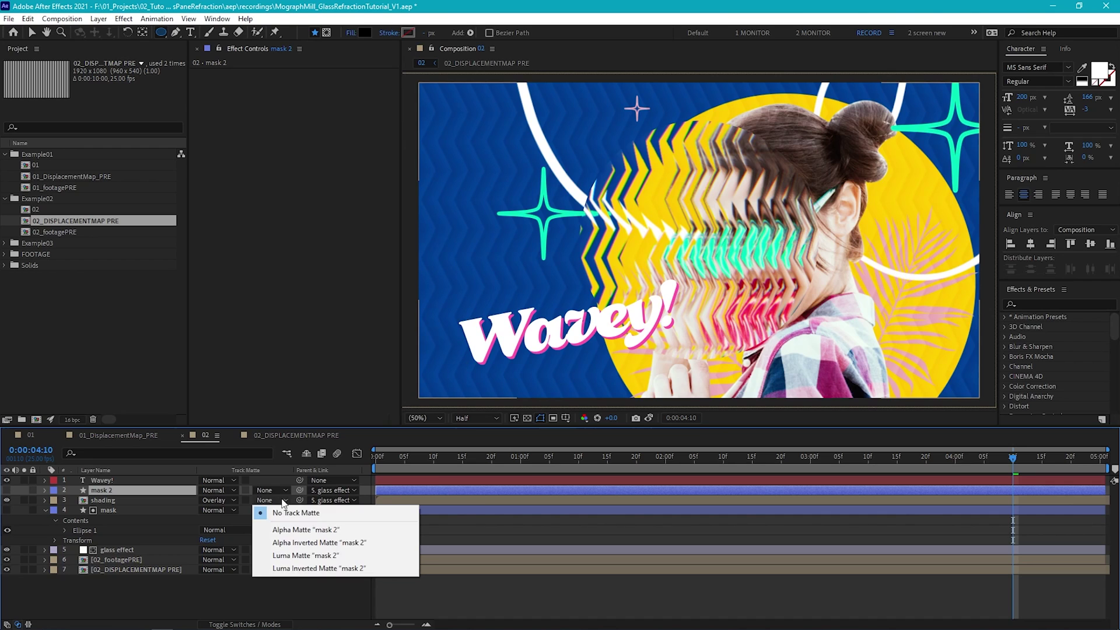
click(325, 530)
Move the glass effect layer so the circle sits behind the Wavey! title, and scale the layer to 108%.
click(408, 550)
key(v)
key(s)
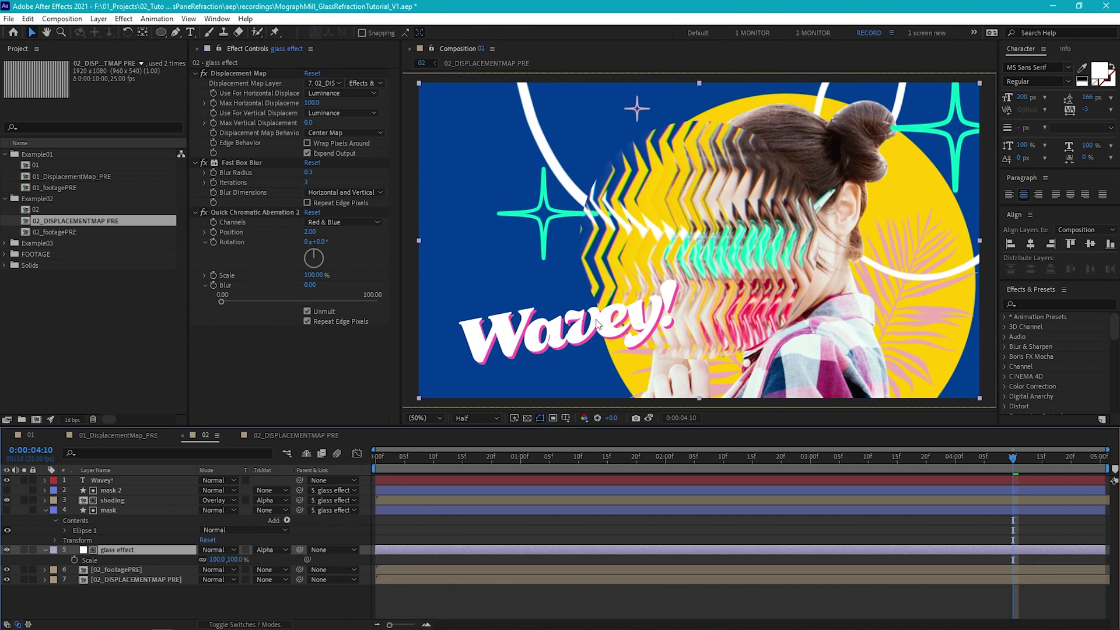
key(space)
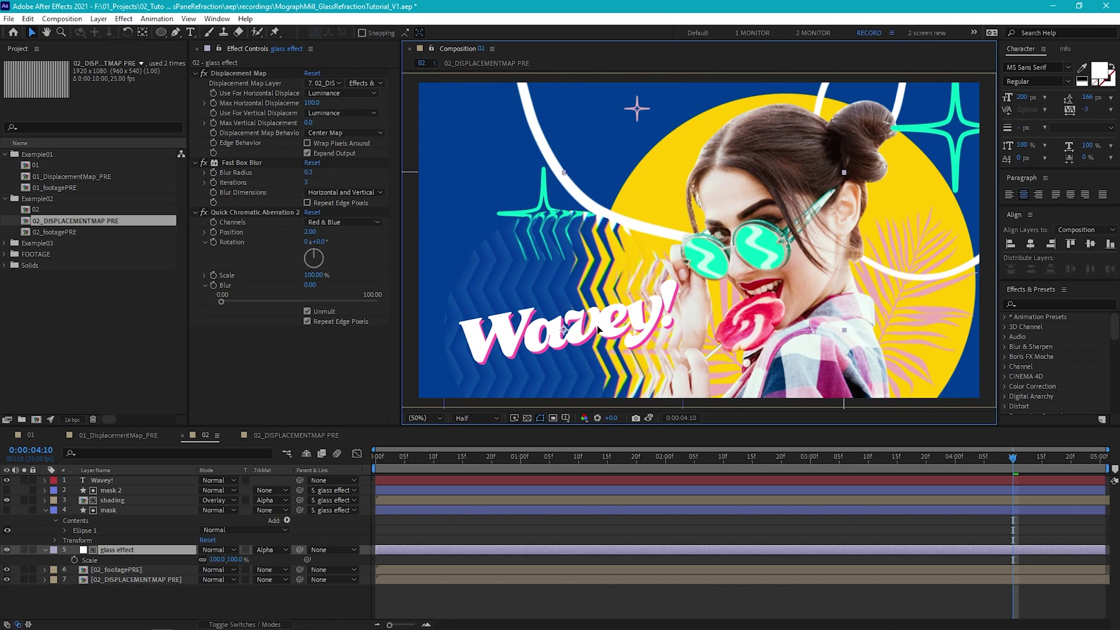
key(Return)
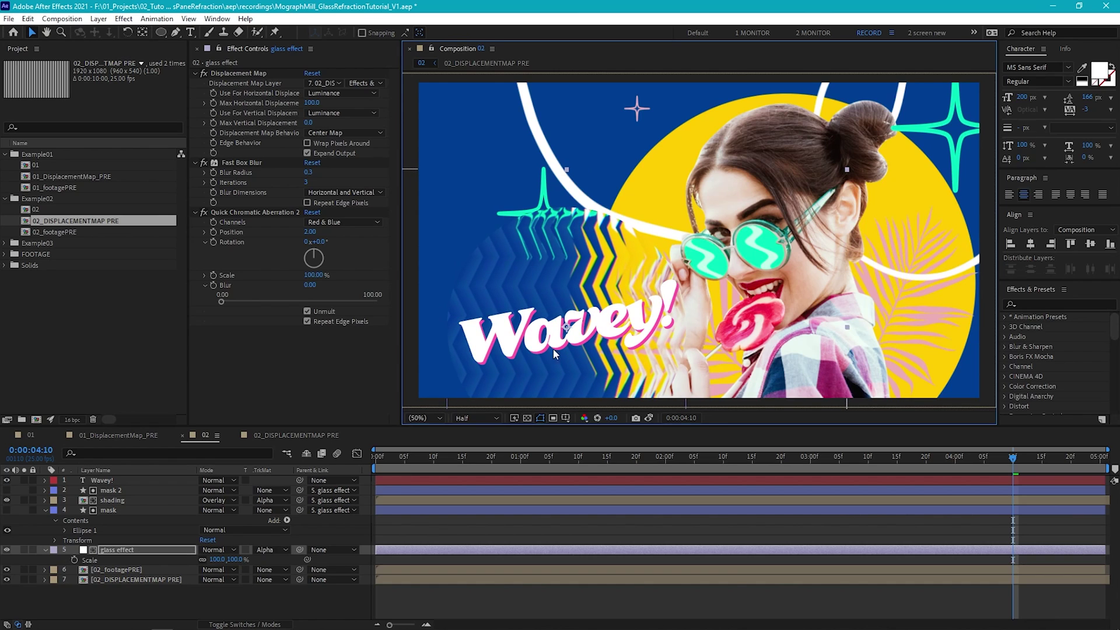
click(217, 560)
drag(218, 560, 221, 560)
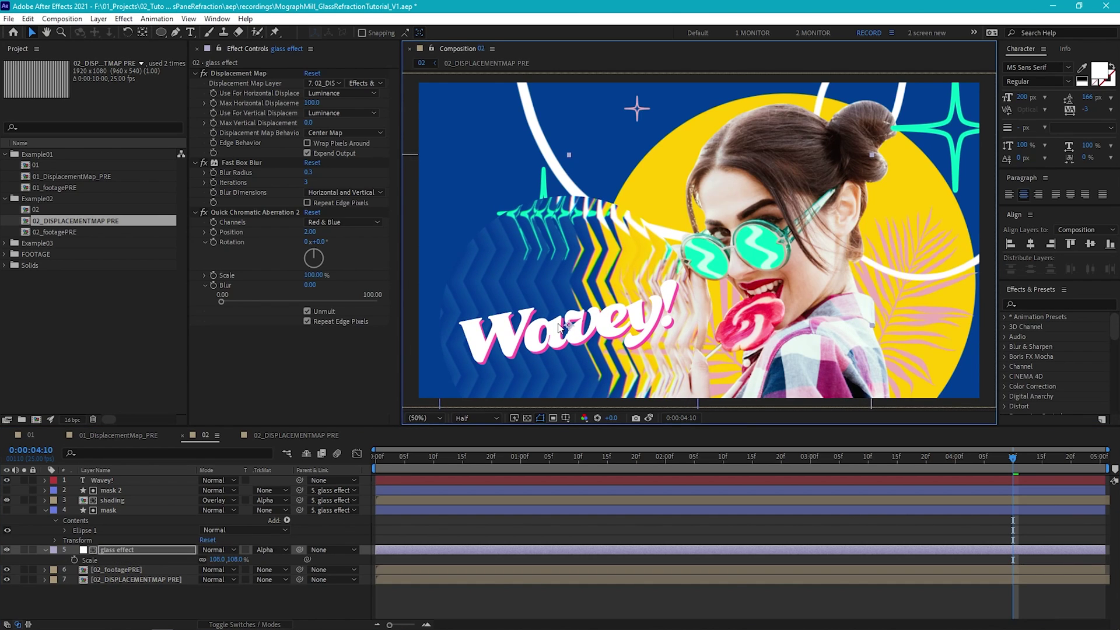
Apply Camera Lens Blur to the glass effect layer and set its Blur Radius to 15.
click(156, 551)
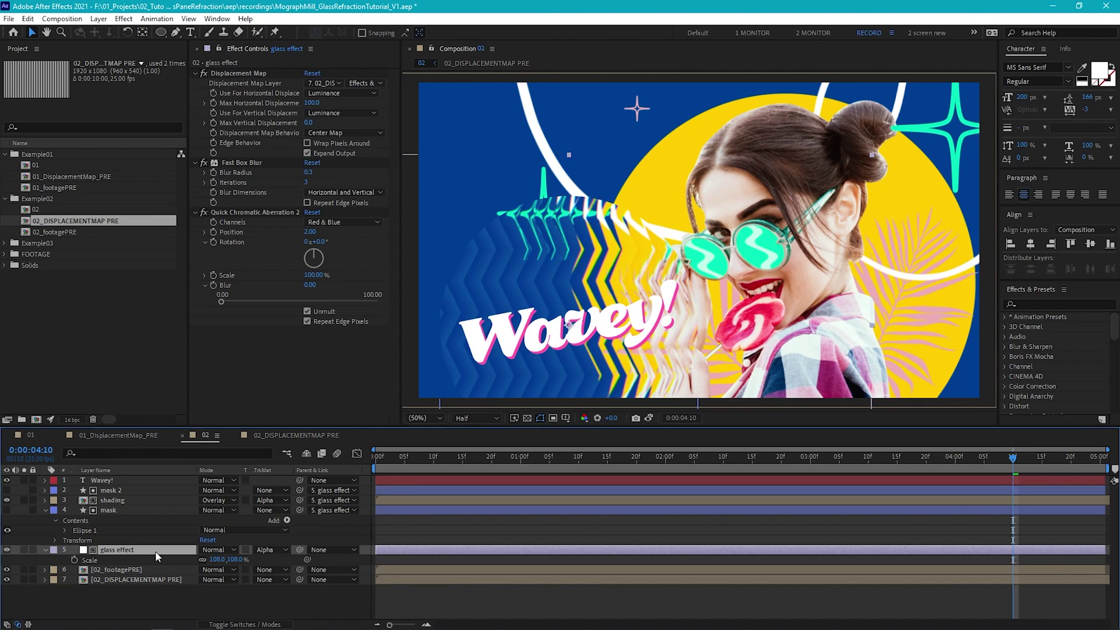
click(123, 19)
mouse_move(174, 103)
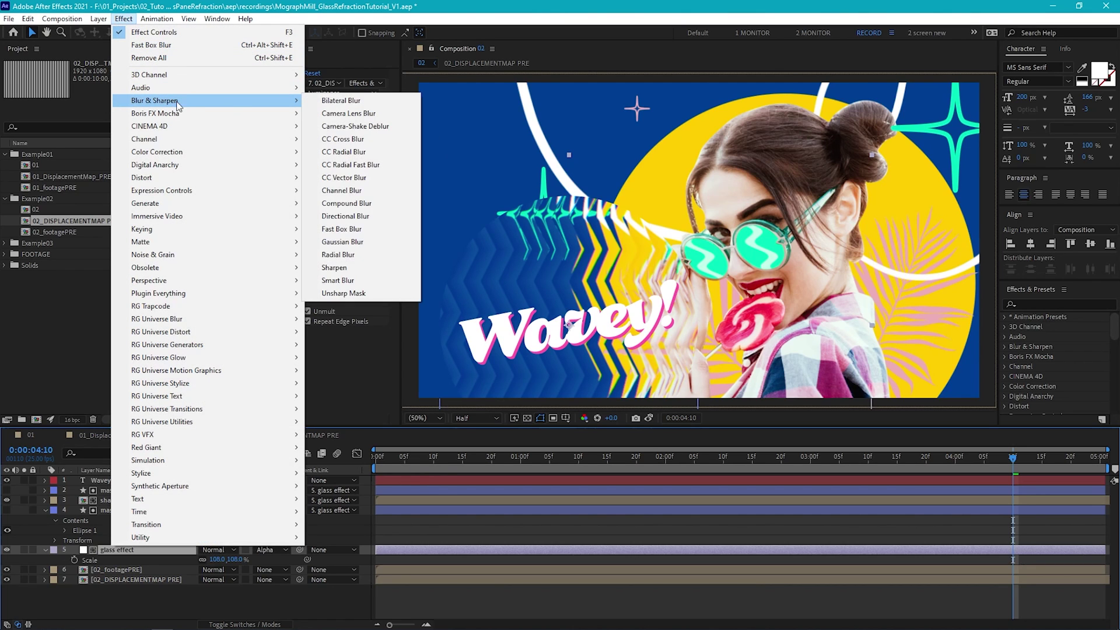
click(348, 113)
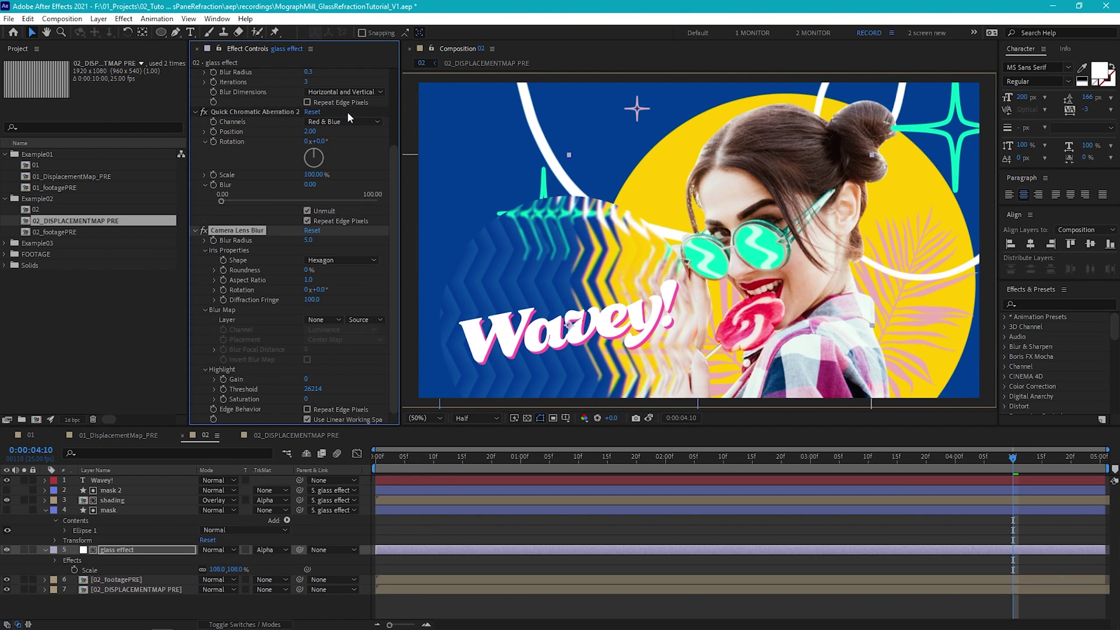
click(308, 240)
text(10)
key(Return)
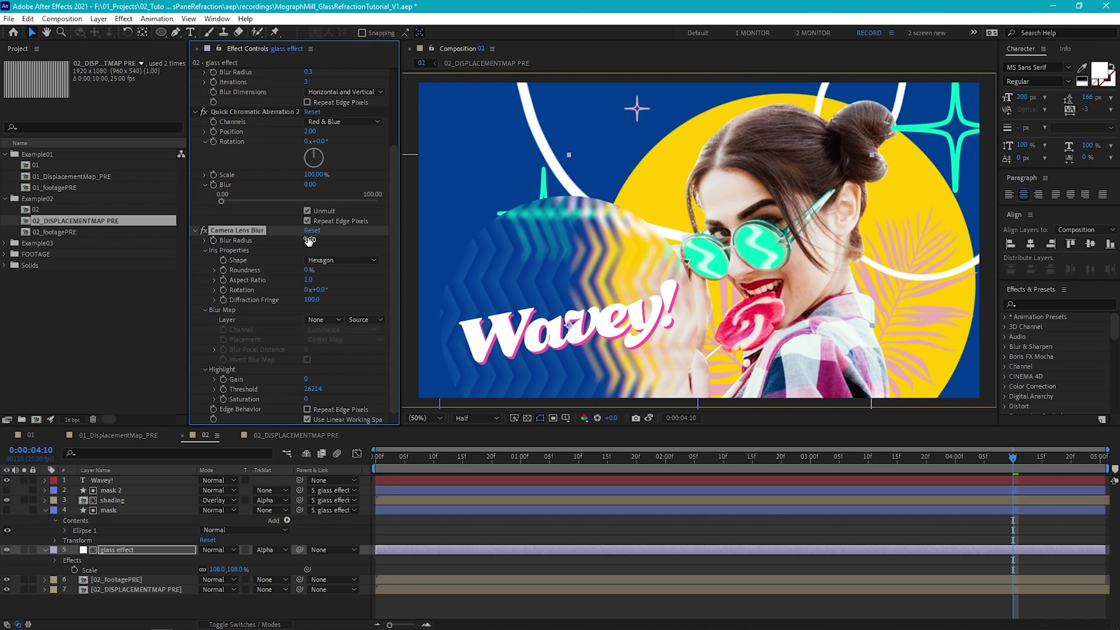
Move Camera Lens Blur directly below Displacement Map in the effect order and delete the Fast Box Blur effect.
drag(250, 231, 261, 159)
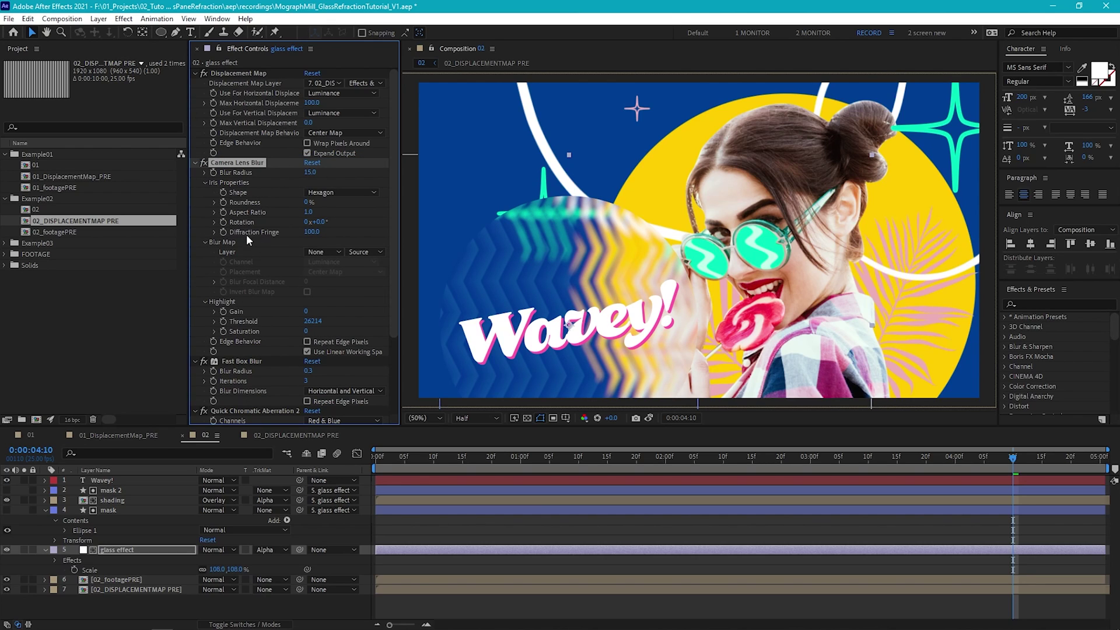
click(254, 361)
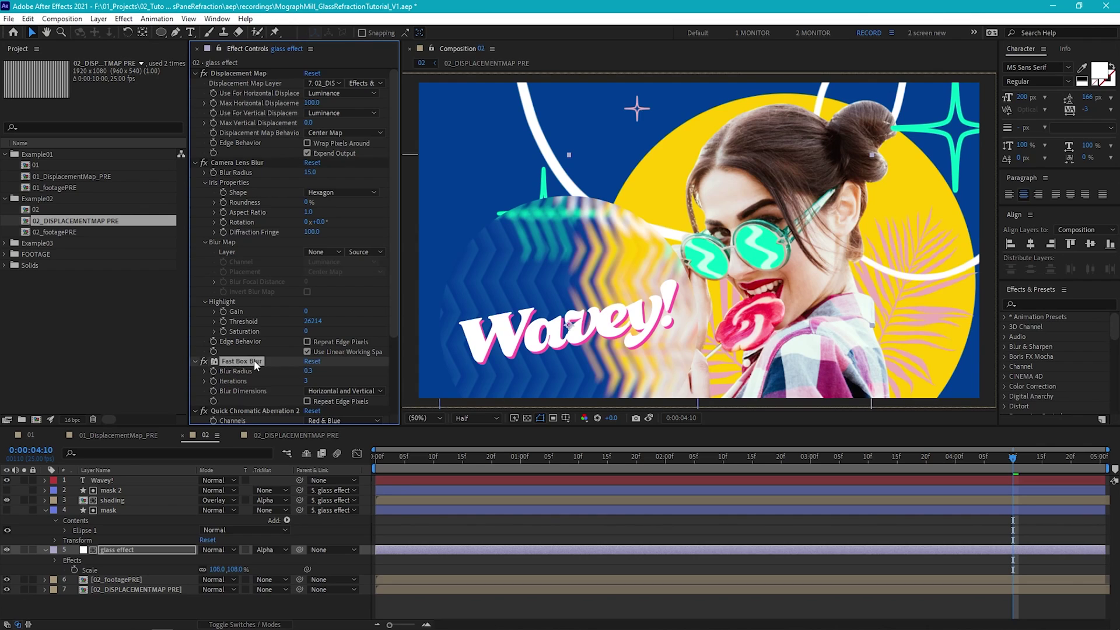
key(Delete)
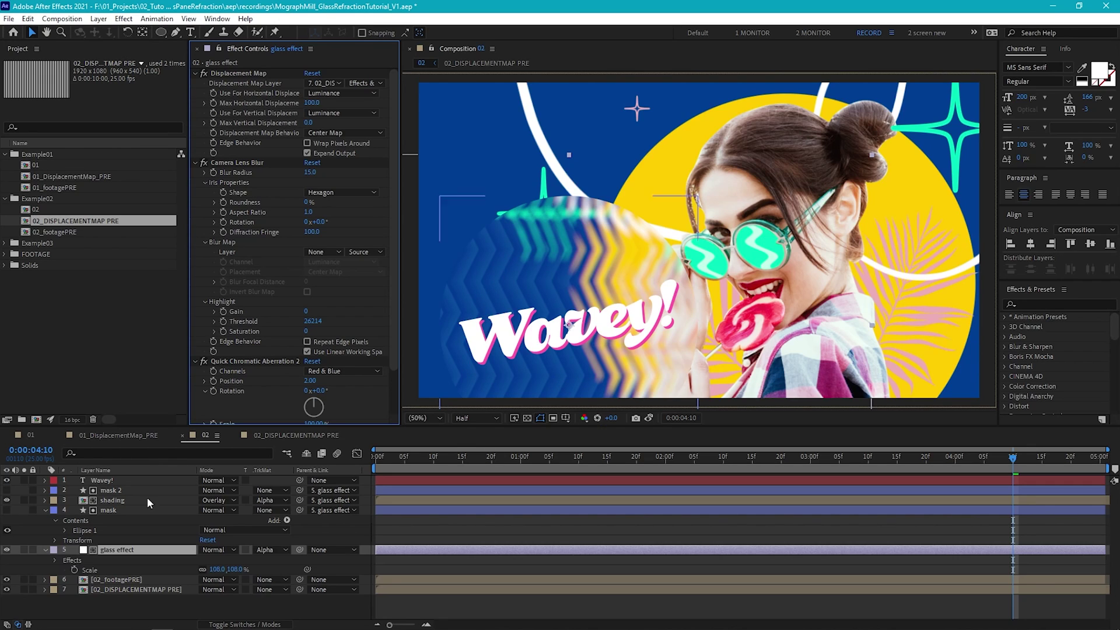
Set the shading layer's Opacity to 5%.
click(110, 501)
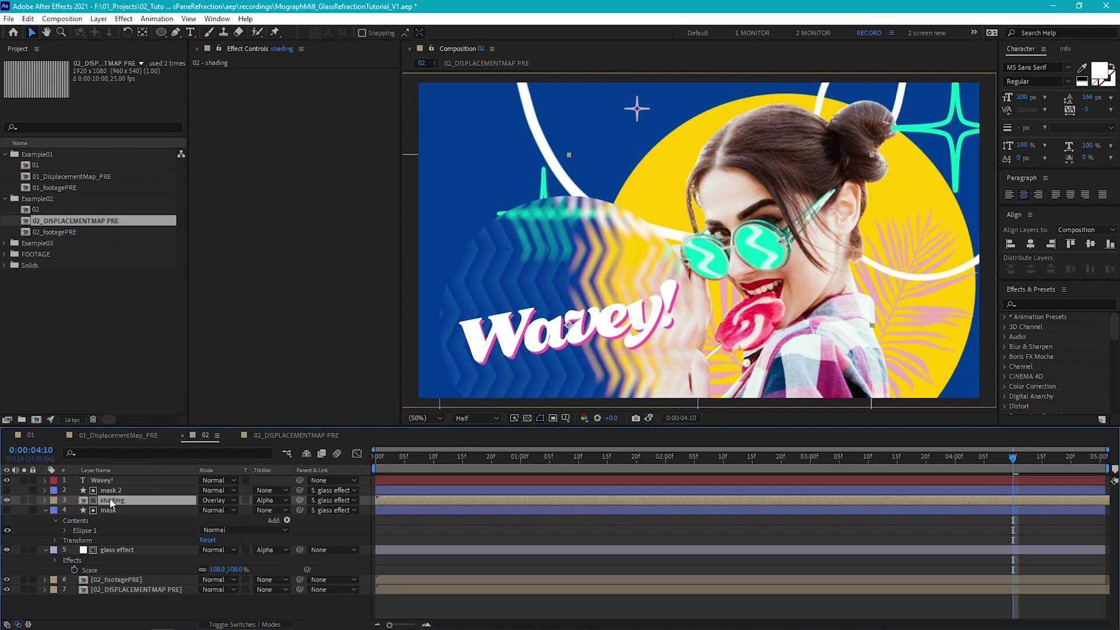
key(t)
click(204, 510)
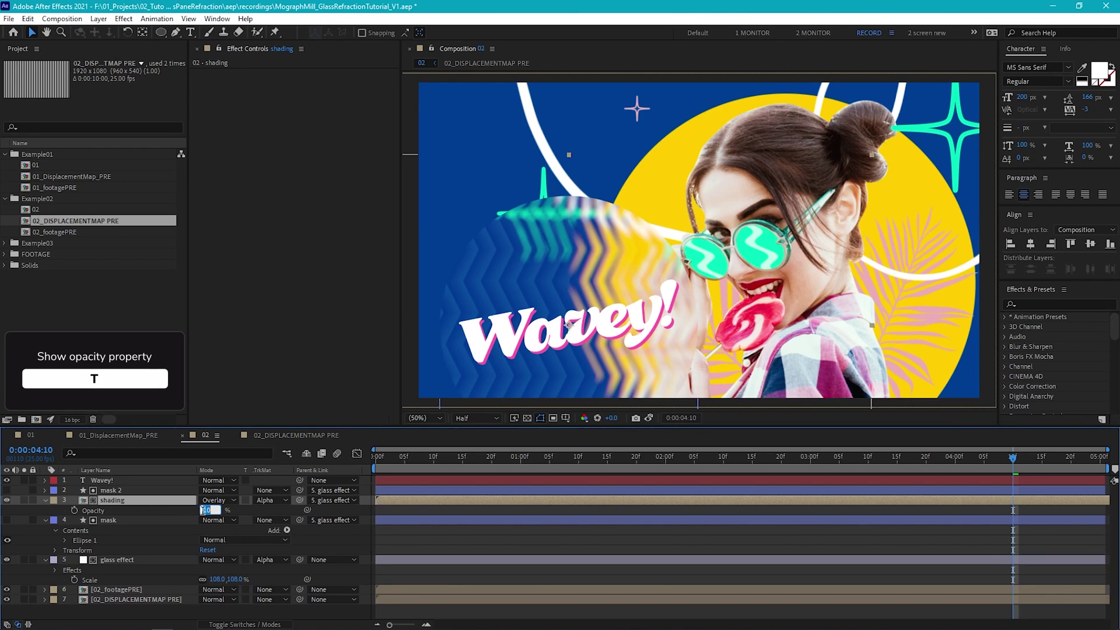
text(5)
key(Return)
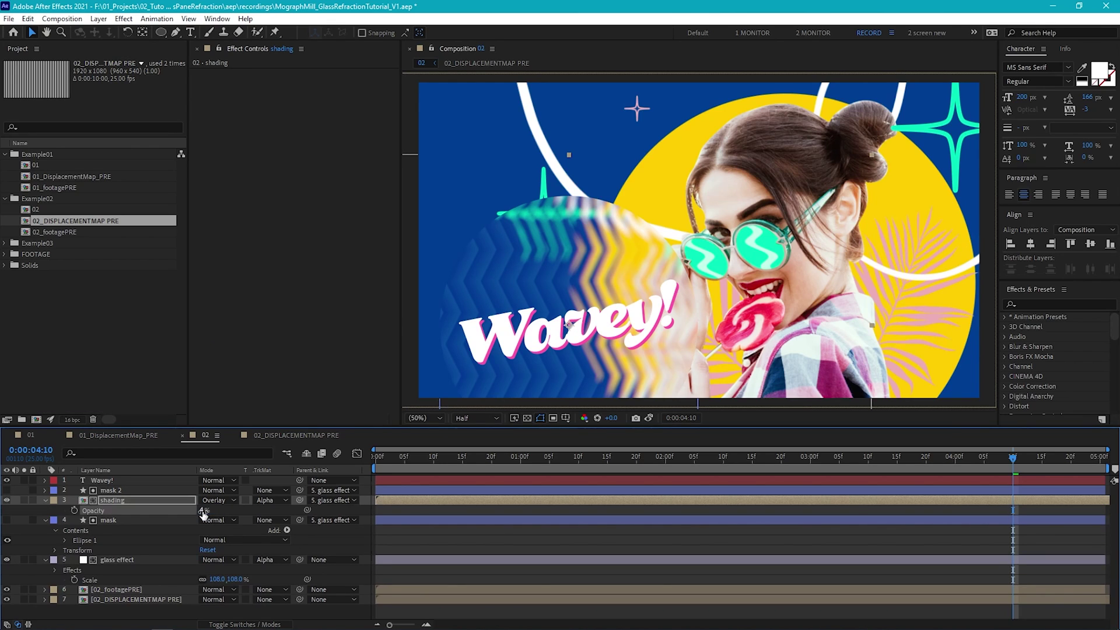
Apply the Scatter effect to the glass effect layer and place it directly above Quick Chromatic Aberration 2 in the effect order.
click(135, 560)
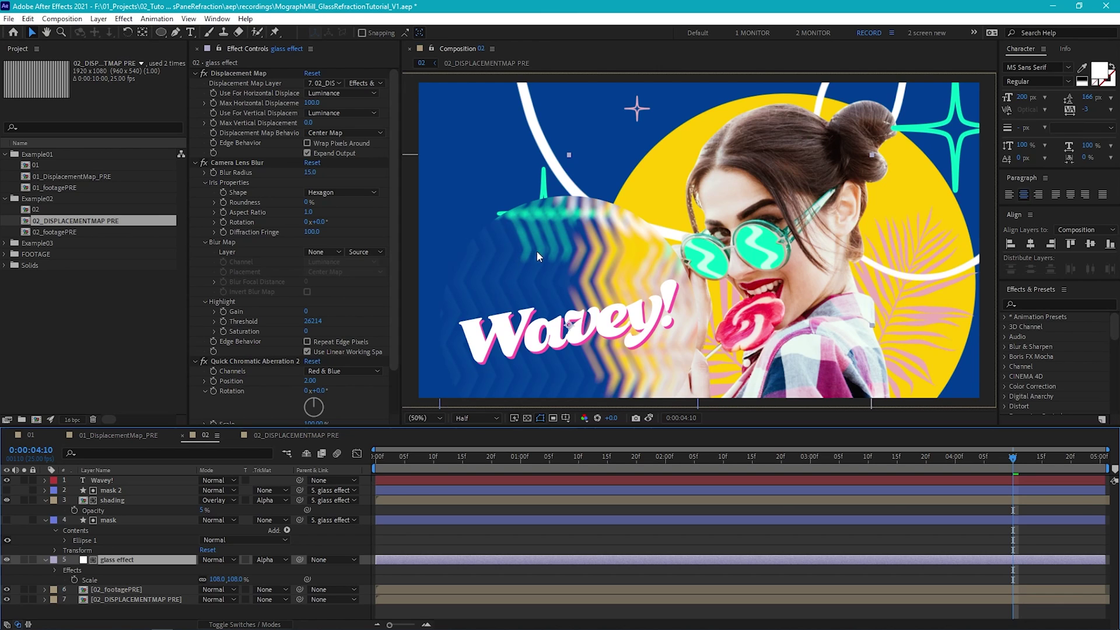
click(124, 18)
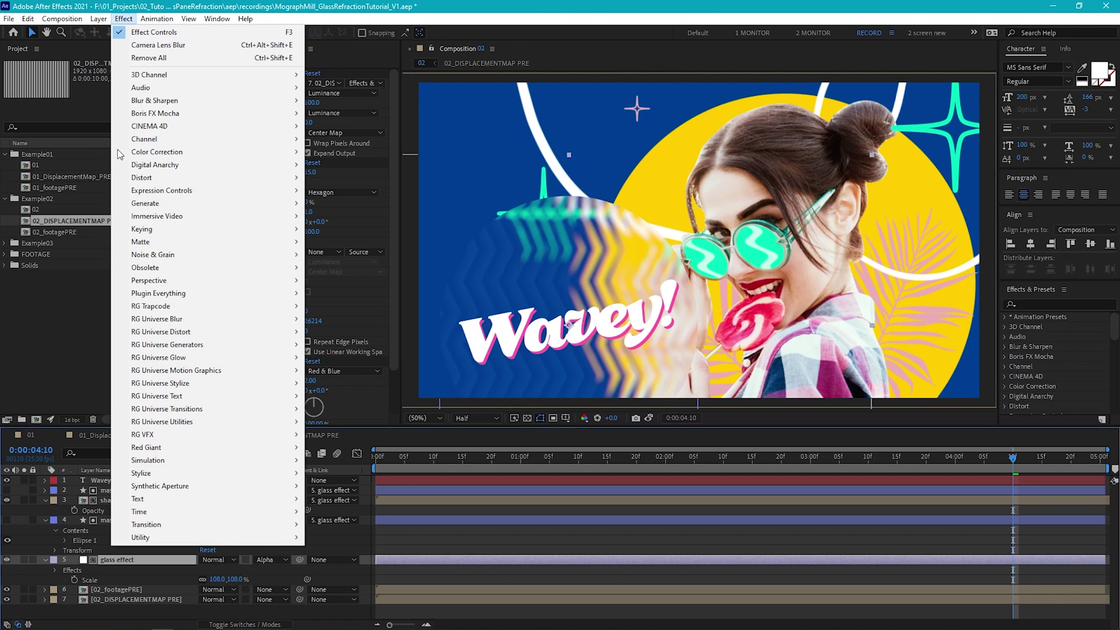
mouse_move(213, 483)
click(355, 432)
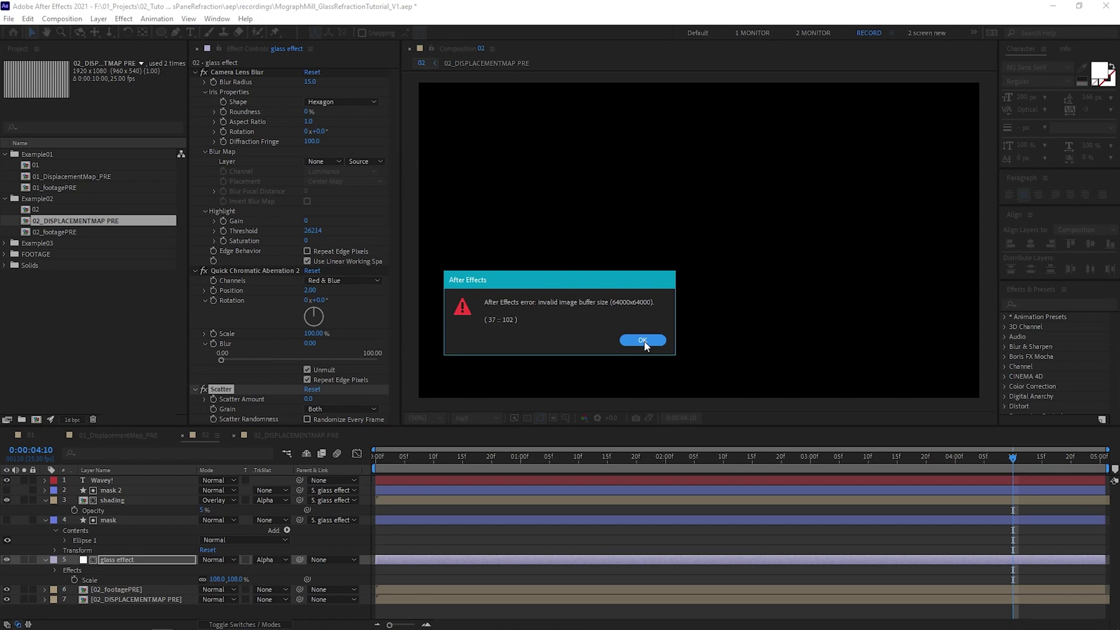
click(644, 340)
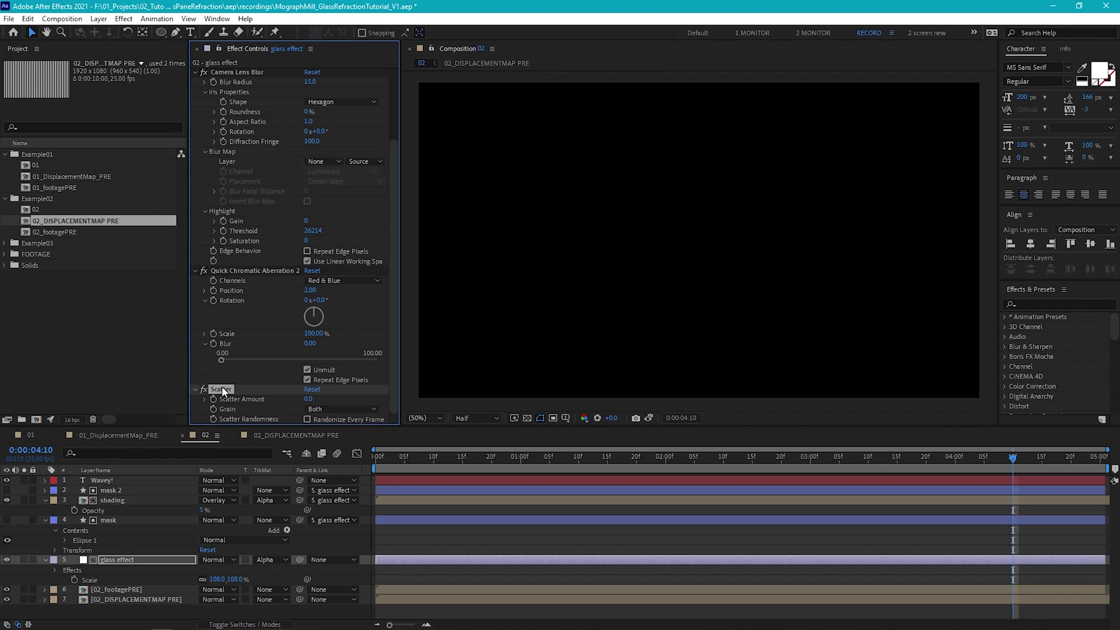
drag(222, 390, 228, 260)
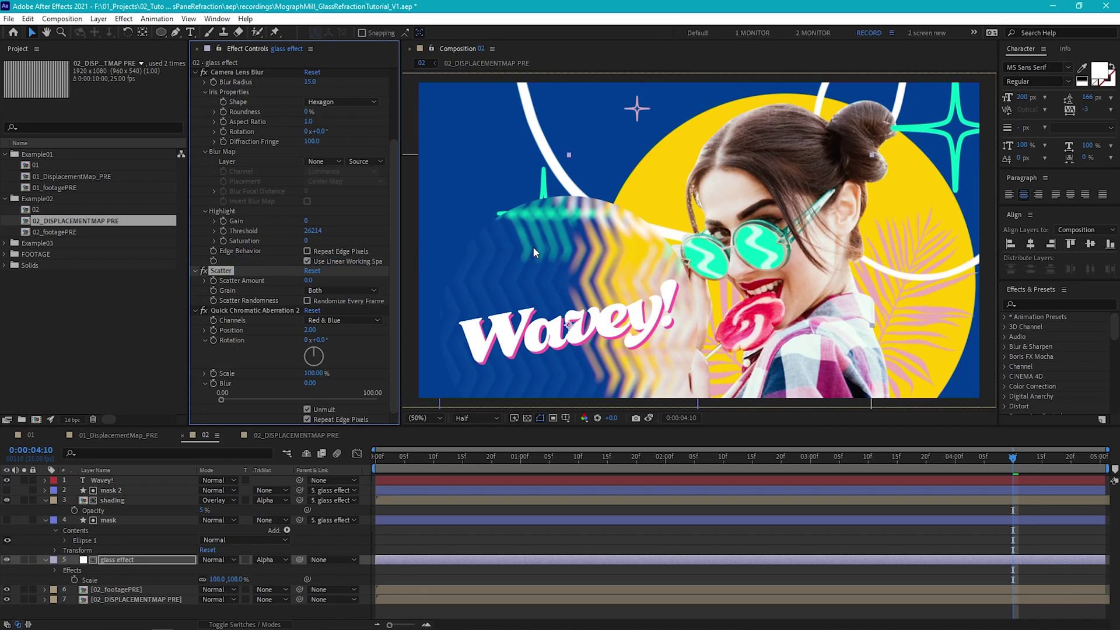
Set the glass effect layer's Scatter Amount to 4.
key(period)
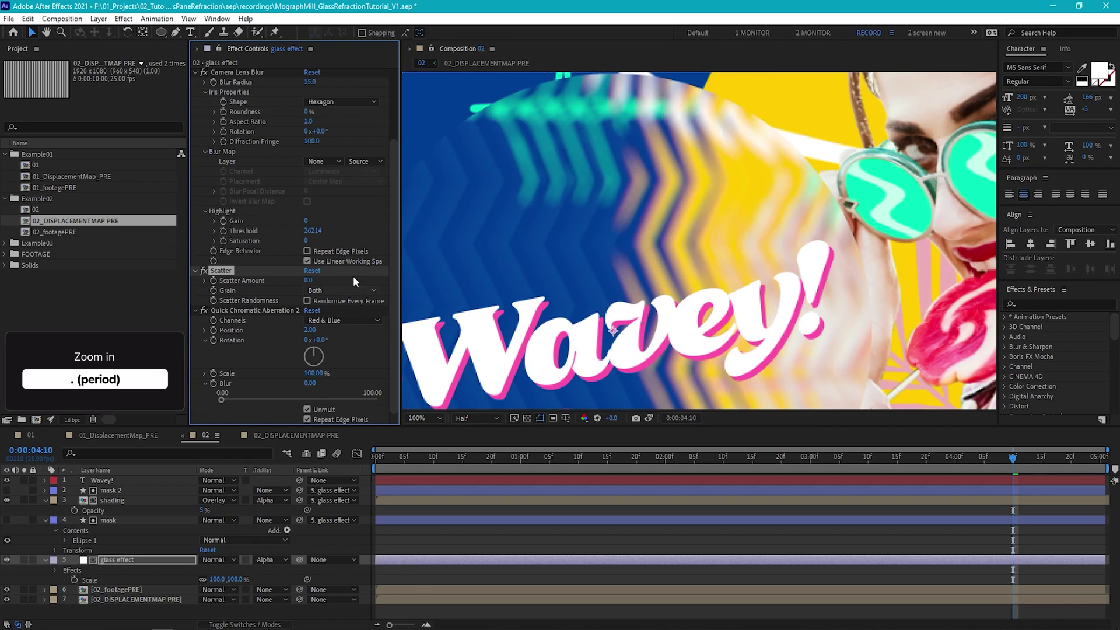
click(309, 281)
text(4)
key(Return)
key(comma)
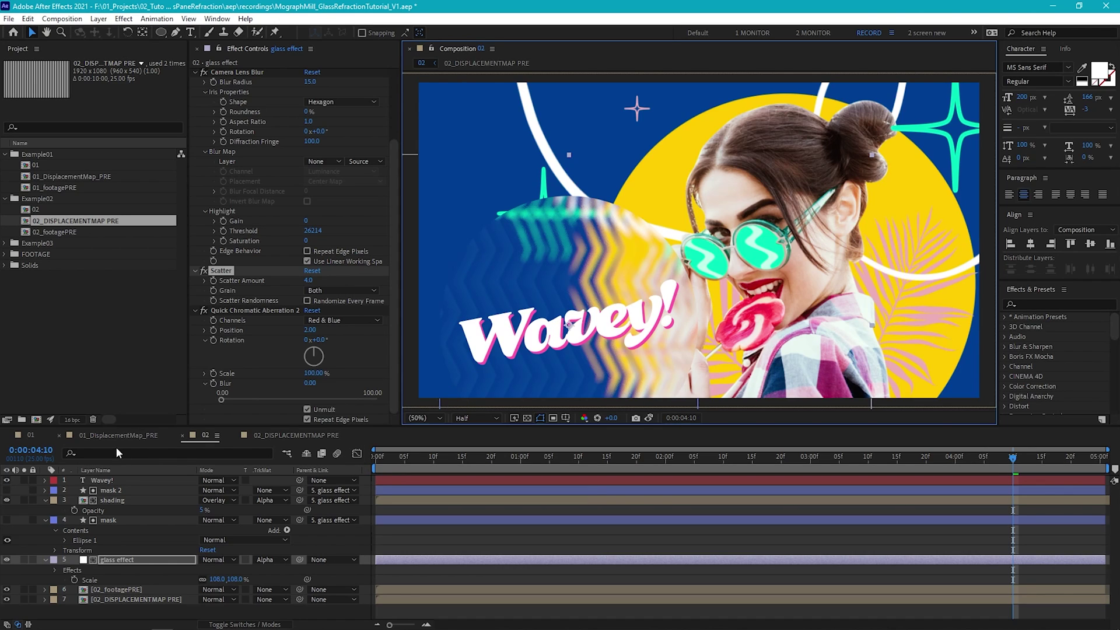
Duplicate the mask 2 layer, move the copy to the top of the layer stack, and make it visible.
click(114, 492)
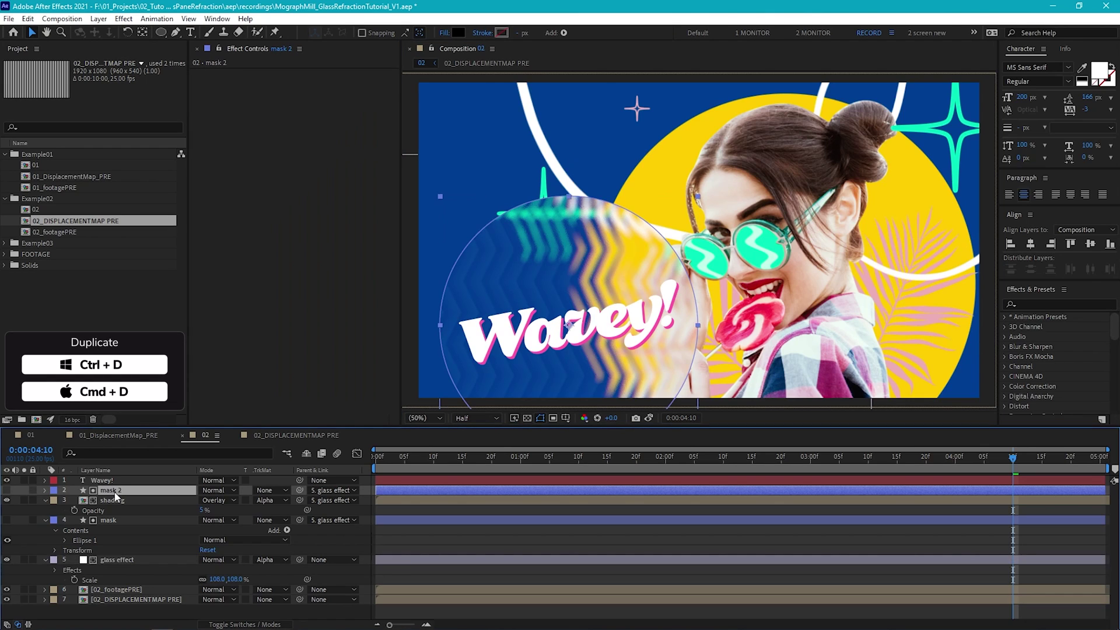
key(ctrl+d)
drag(117, 494, 129, 477)
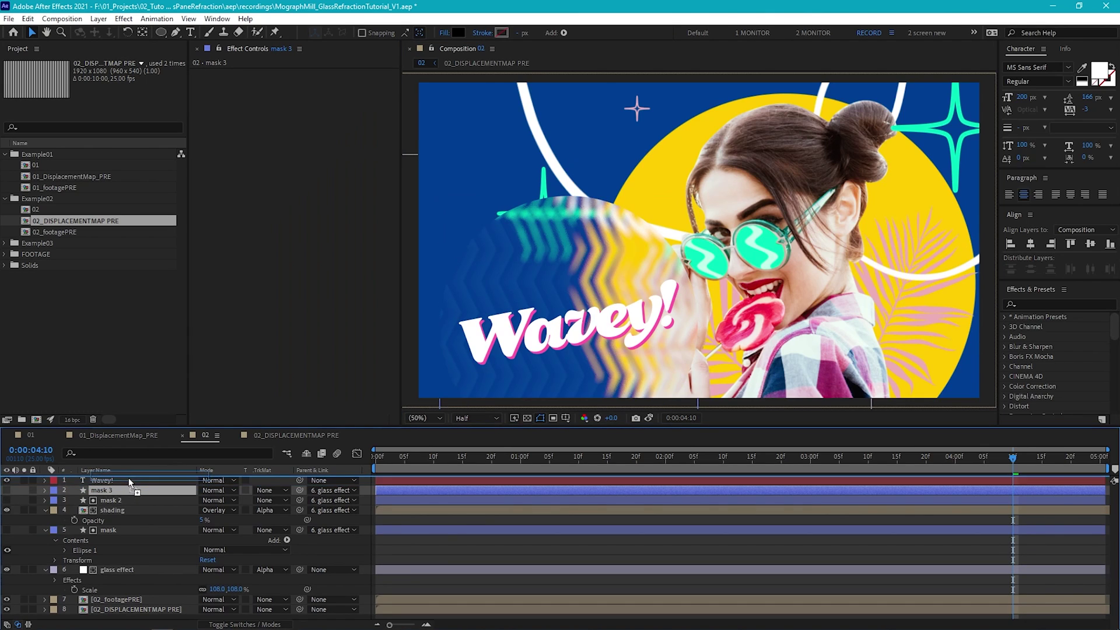
click(7, 480)
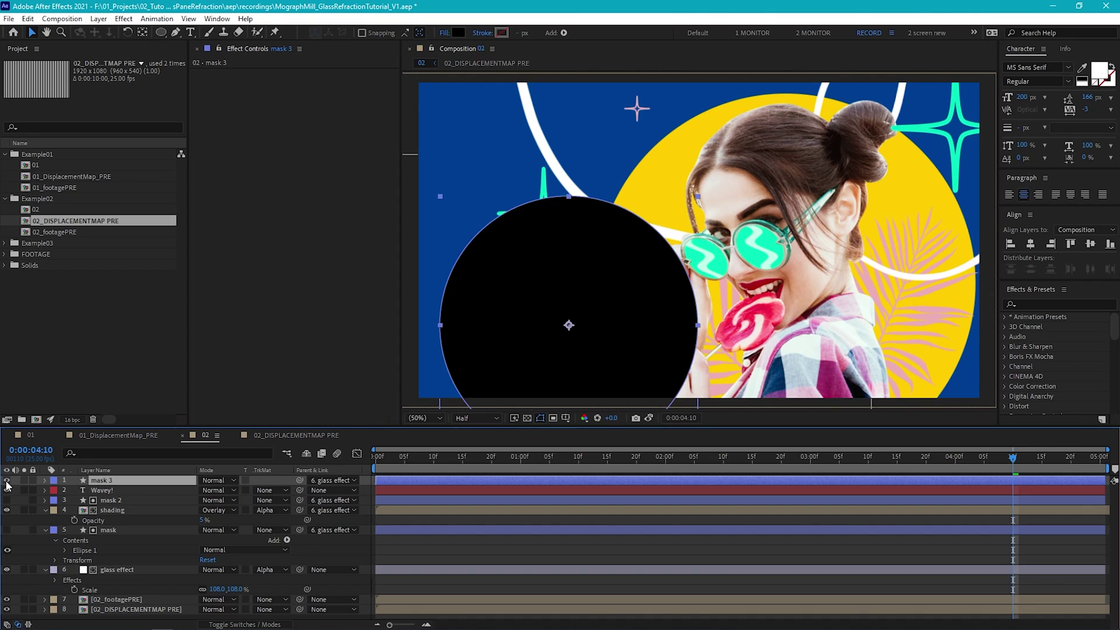
Add a Bevel and Emboss layer style to the mask 3 layer.
click(99, 19)
mouse_move(202, 316)
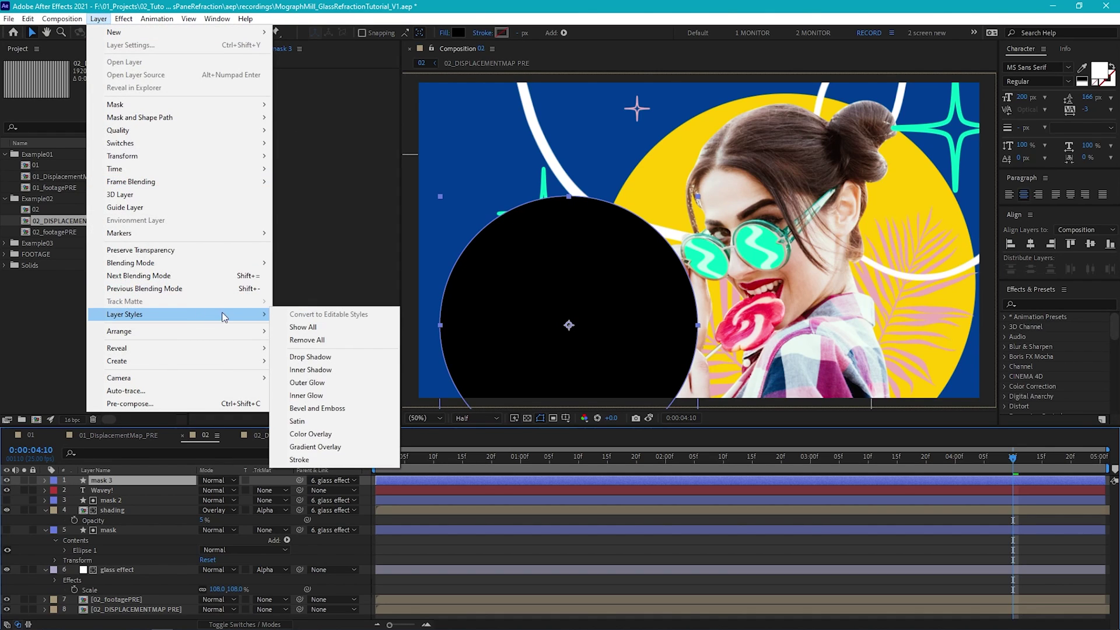
click(335, 408)
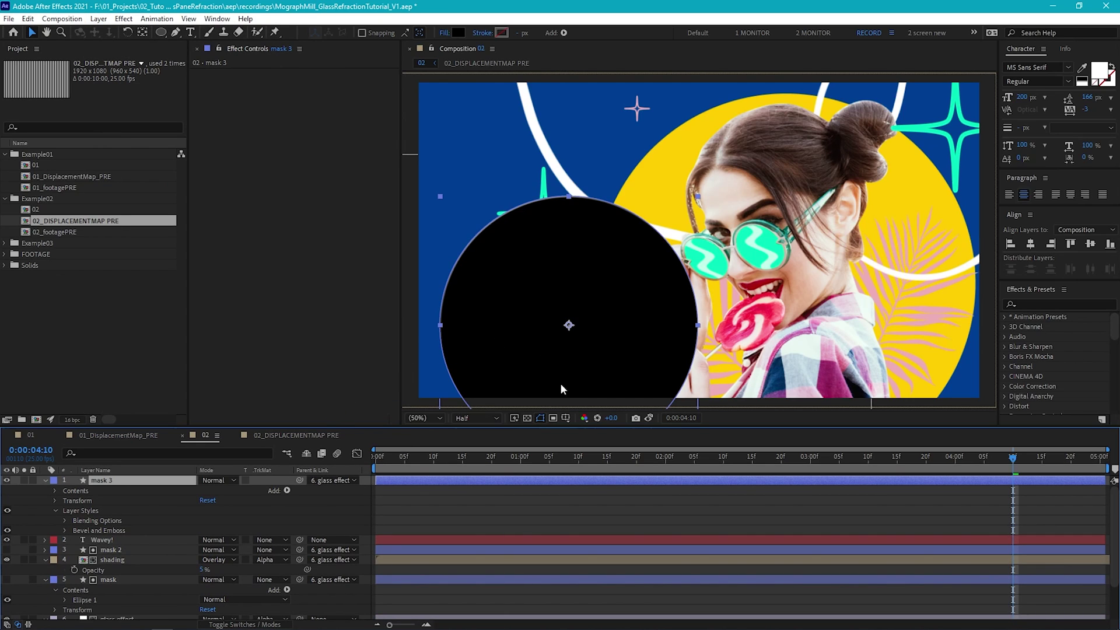
click(538, 416)
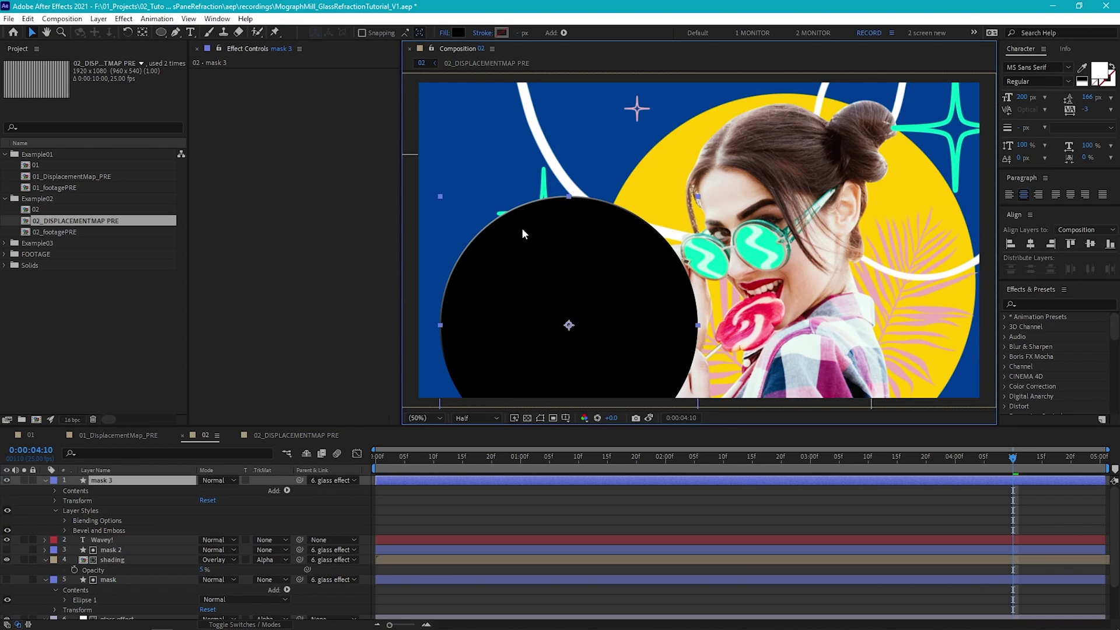
Set the Bevel and Emboss Angle to 39° and the mask 3 layer's blending mode to Add.
click(64, 531)
scroll(47, 528, down, 2)
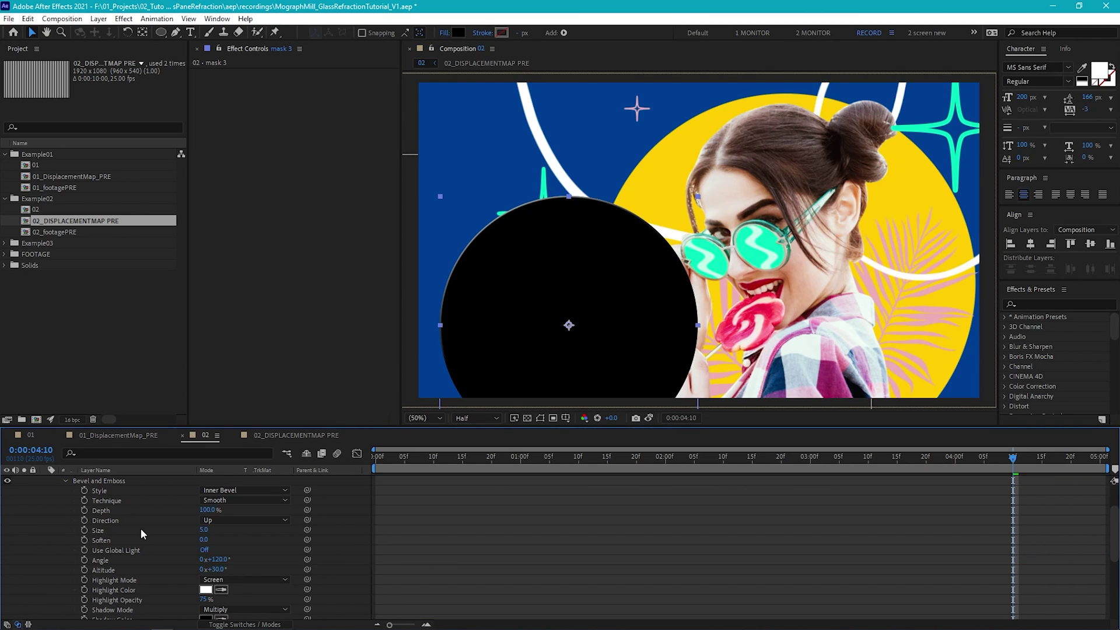
drag(217, 559, 178, 563)
scroll(186, 565, up, 2)
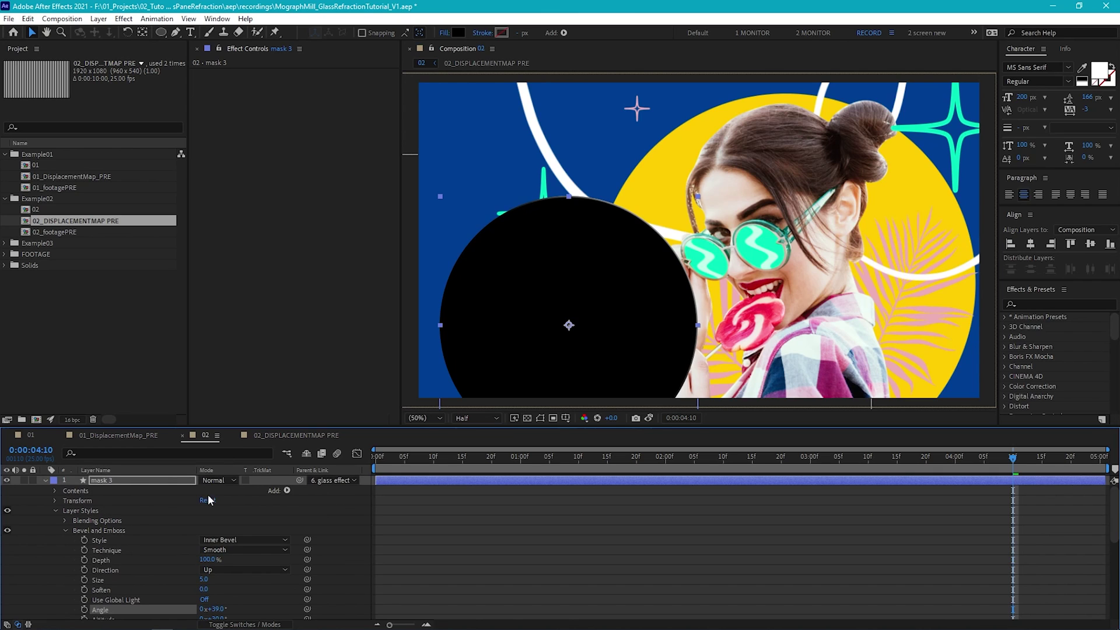
click(220, 482)
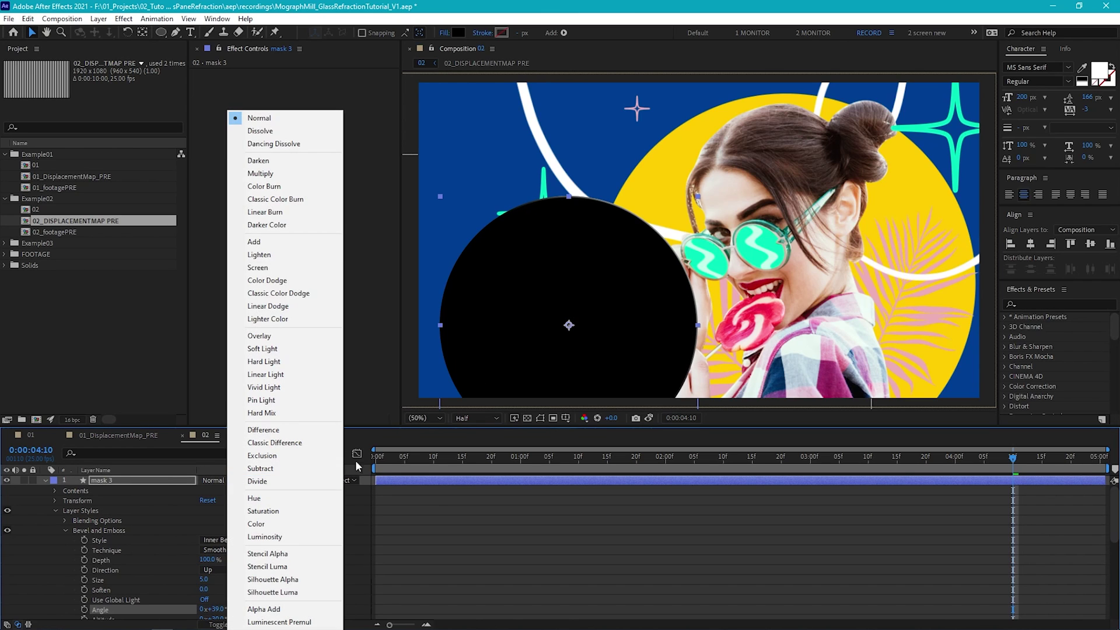
click(291, 242)
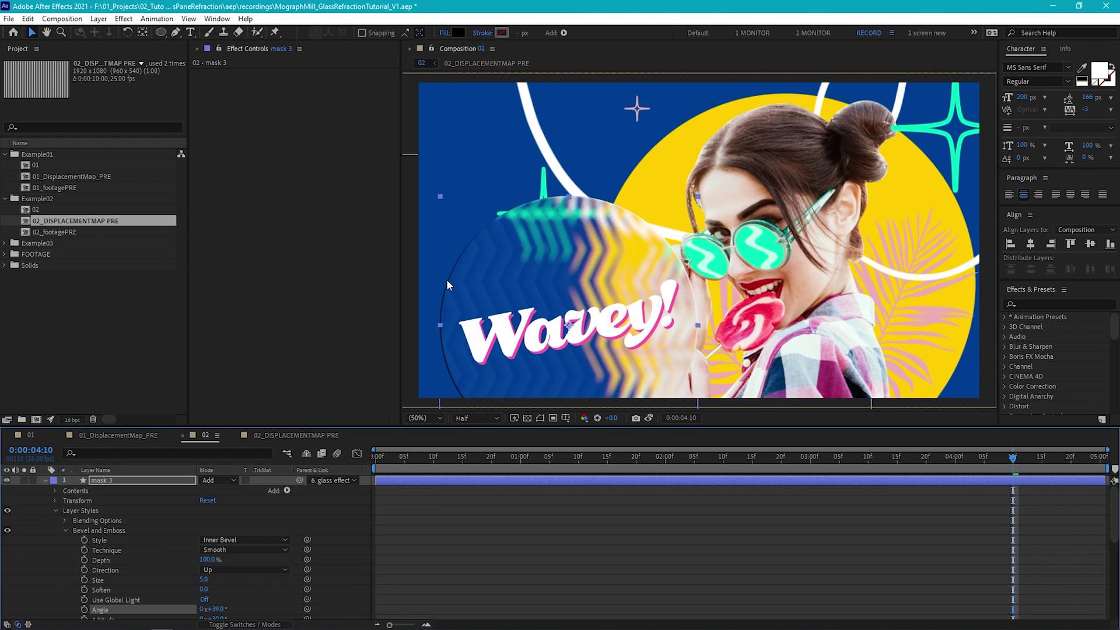
Set mask 3's Bevel and Emboss Shadow Color to white (FFFFFF) and its Shadow Mode to Screen.
scroll(159, 534, down, 3)
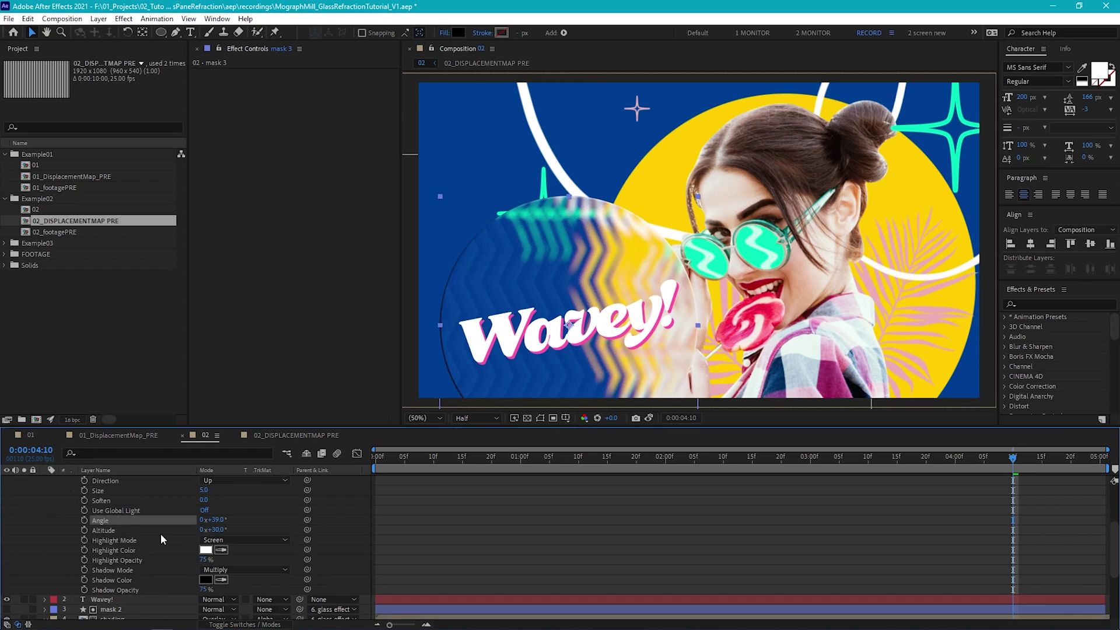
click(205, 580)
click(456, 407)
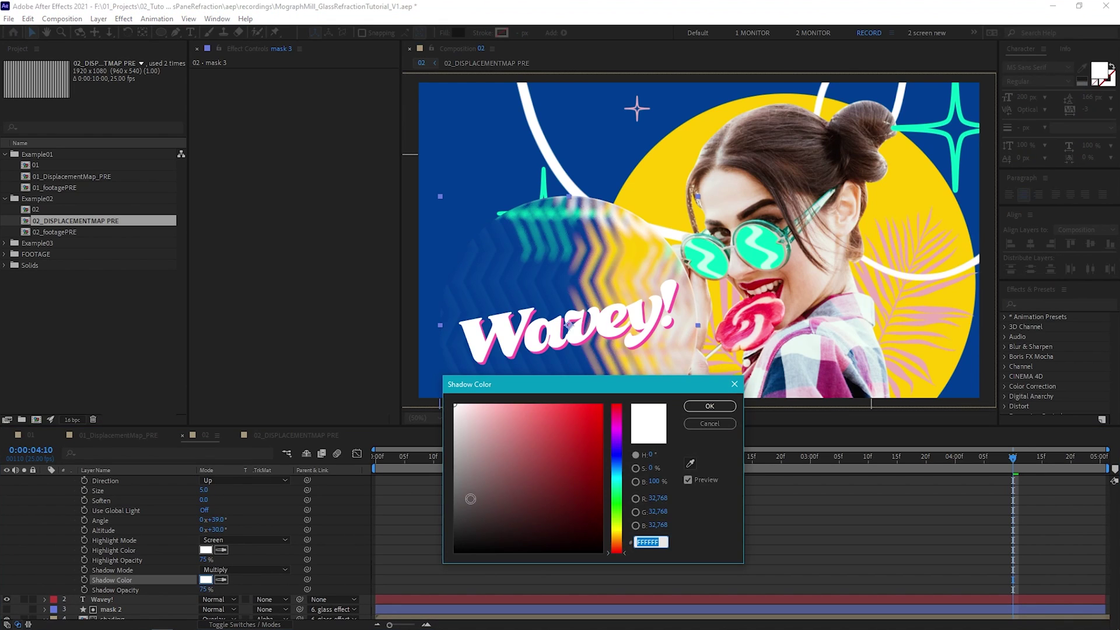
click(711, 409)
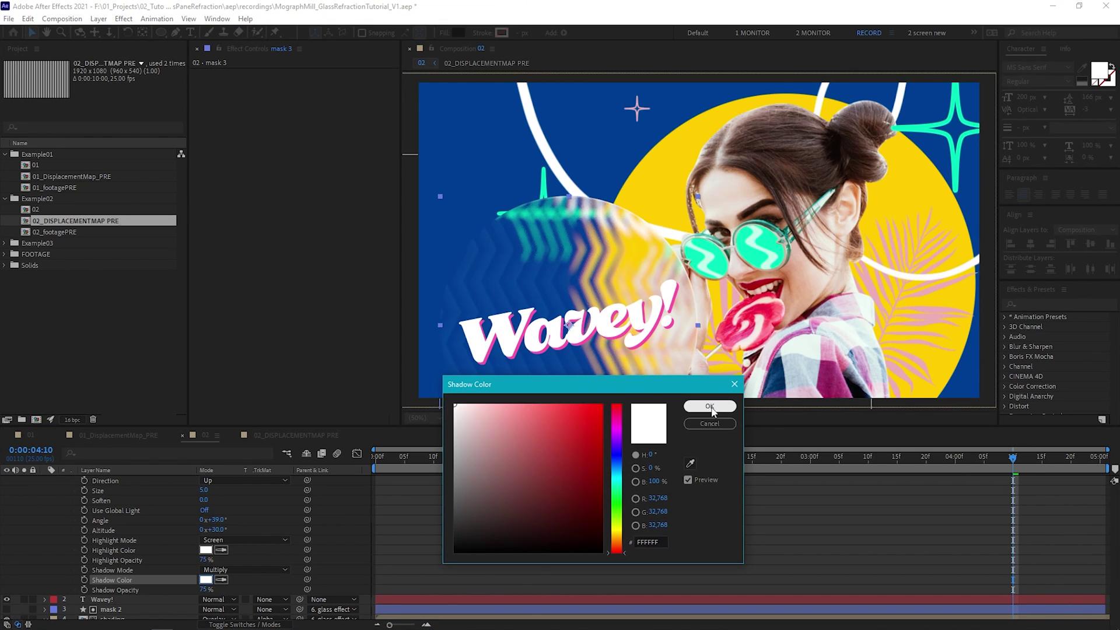
click(236, 571)
click(250, 309)
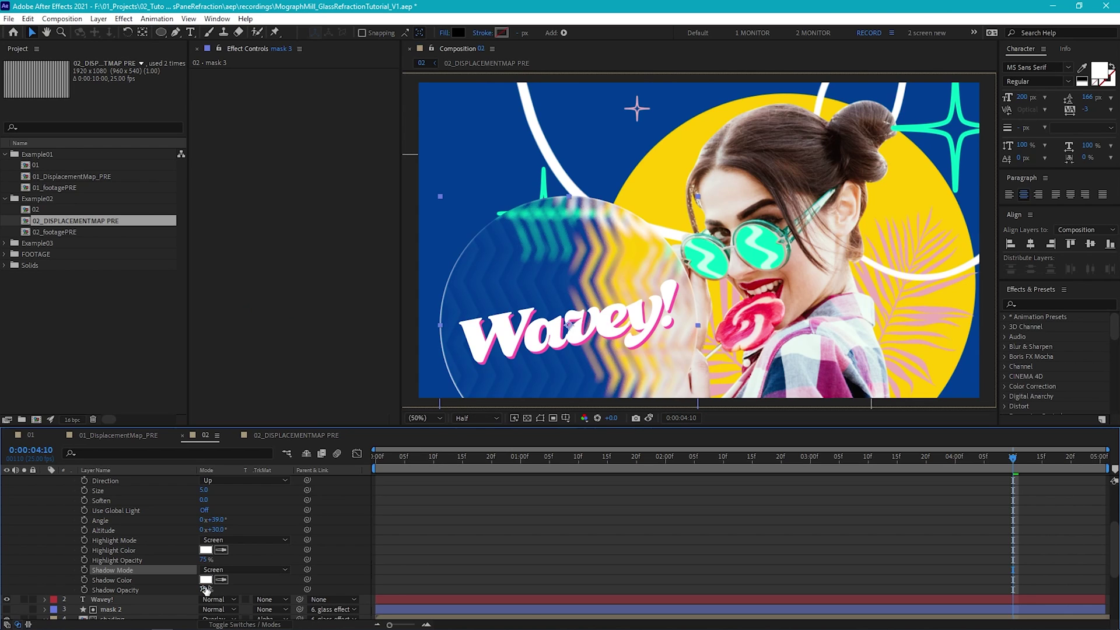
key(F2)
key(u)
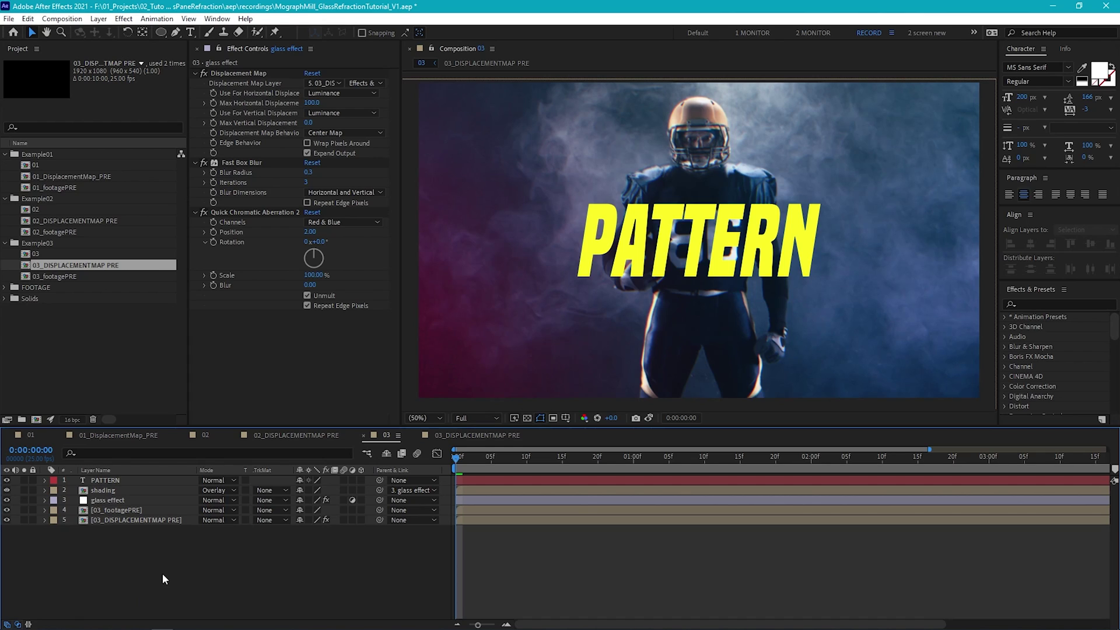
Open the 03_DISPLACEMENTMAP PRE composition from composition 03 and create a new 100 × 100 px composition named 03_tile.
click(107, 490)
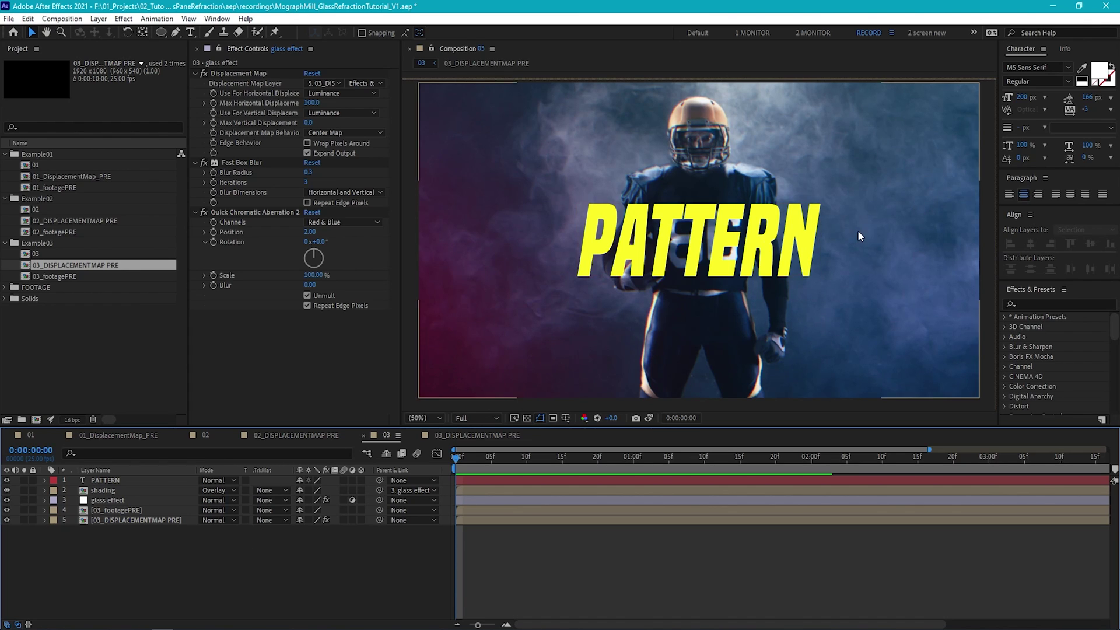
double_click(148, 519)
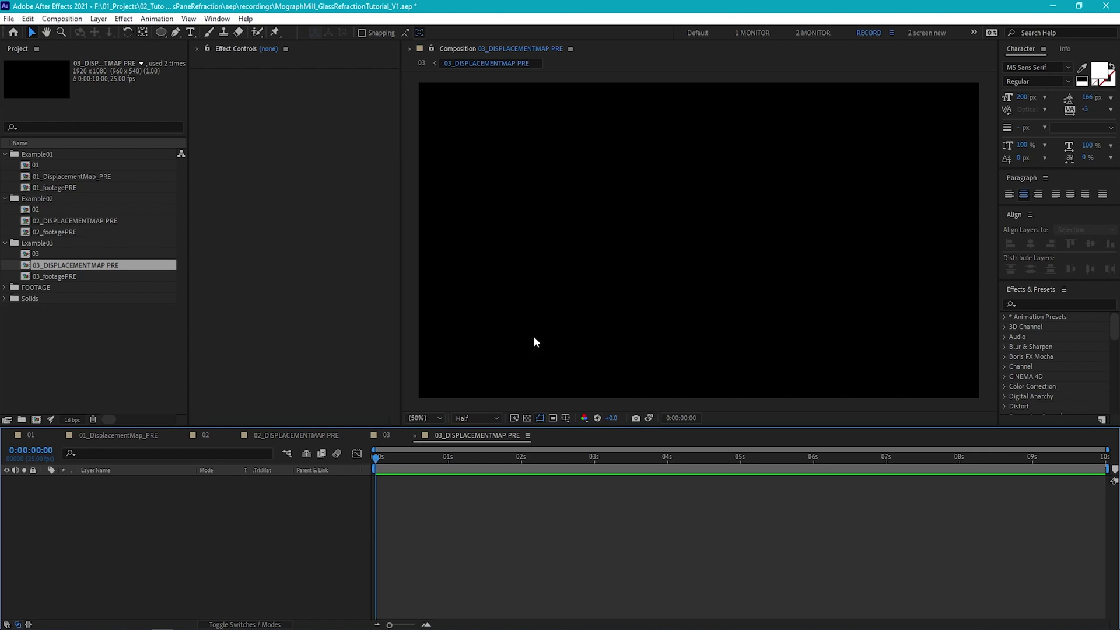
click(37, 419)
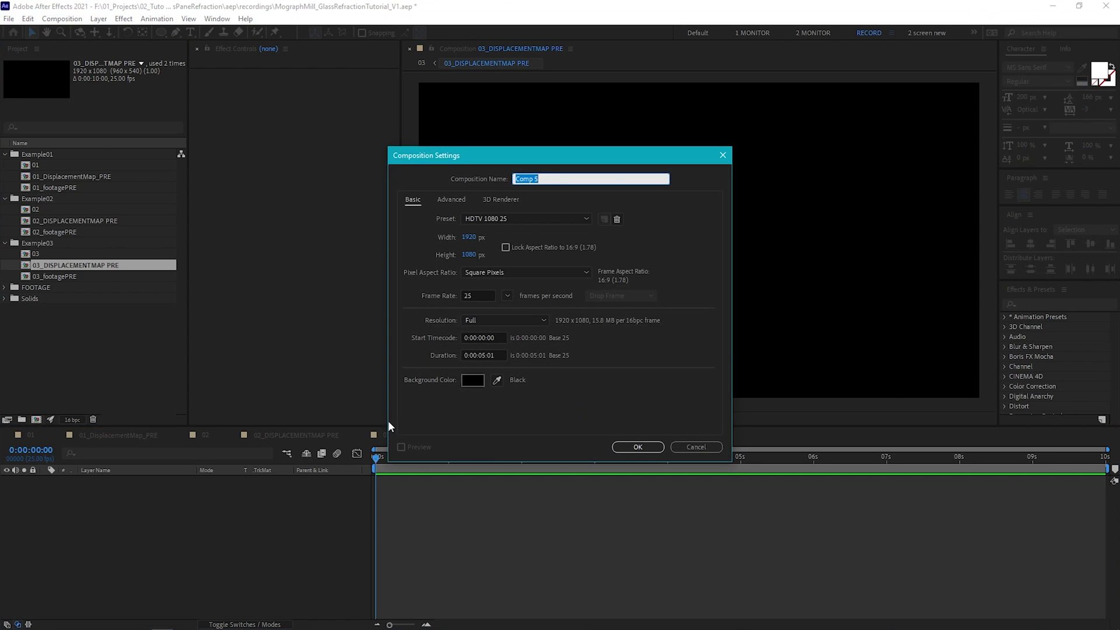
text(03_tile)
key(Tab)
text(100)
key(Tab)
text(10)
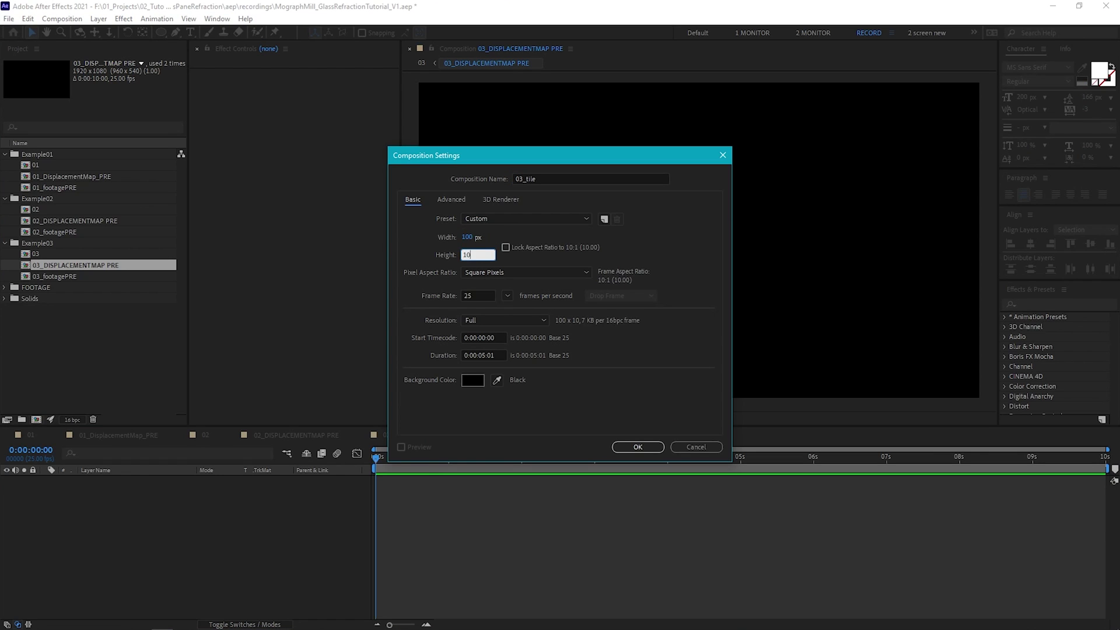
text(0)
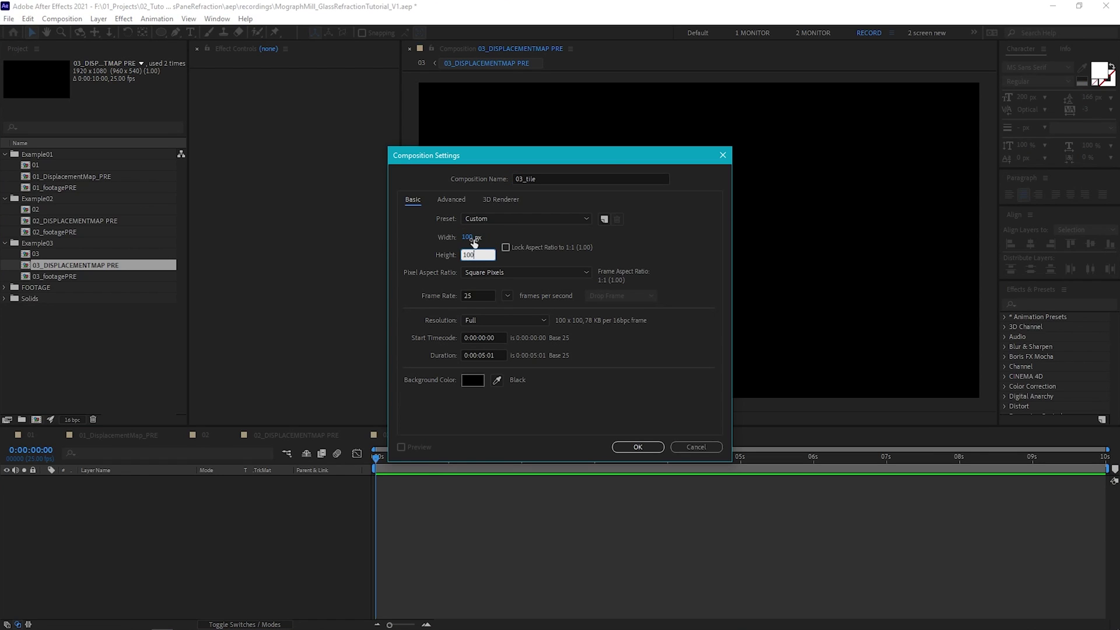
click(631, 449)
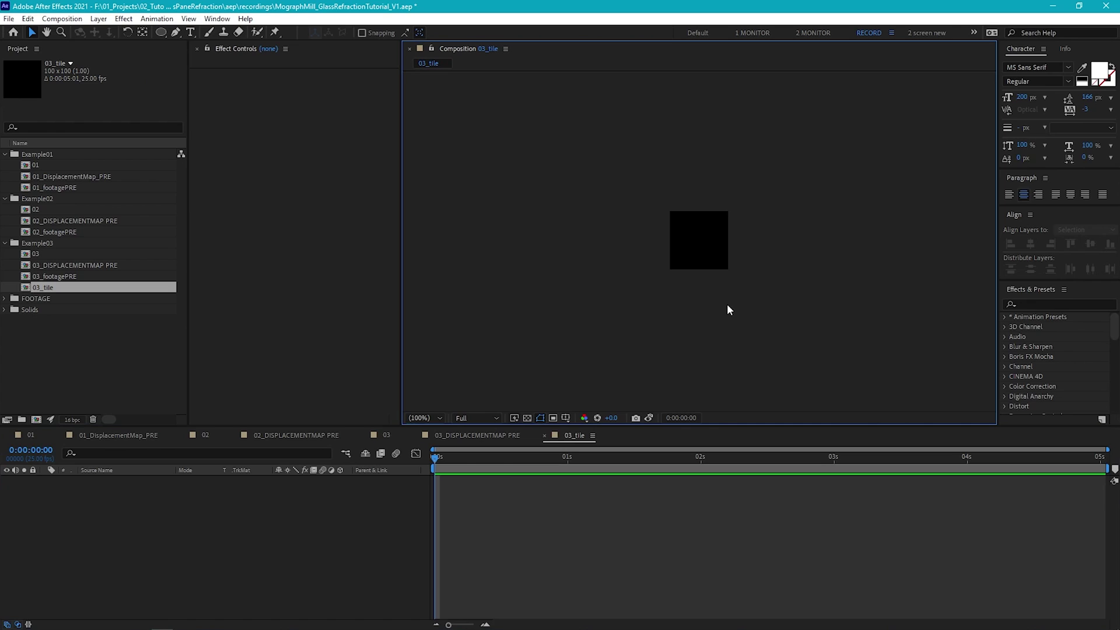
Create a composition-sized rectangle shape layer in 03_tile with a grey fill of 50% brightness and no stroke.
key(period)
key(period)
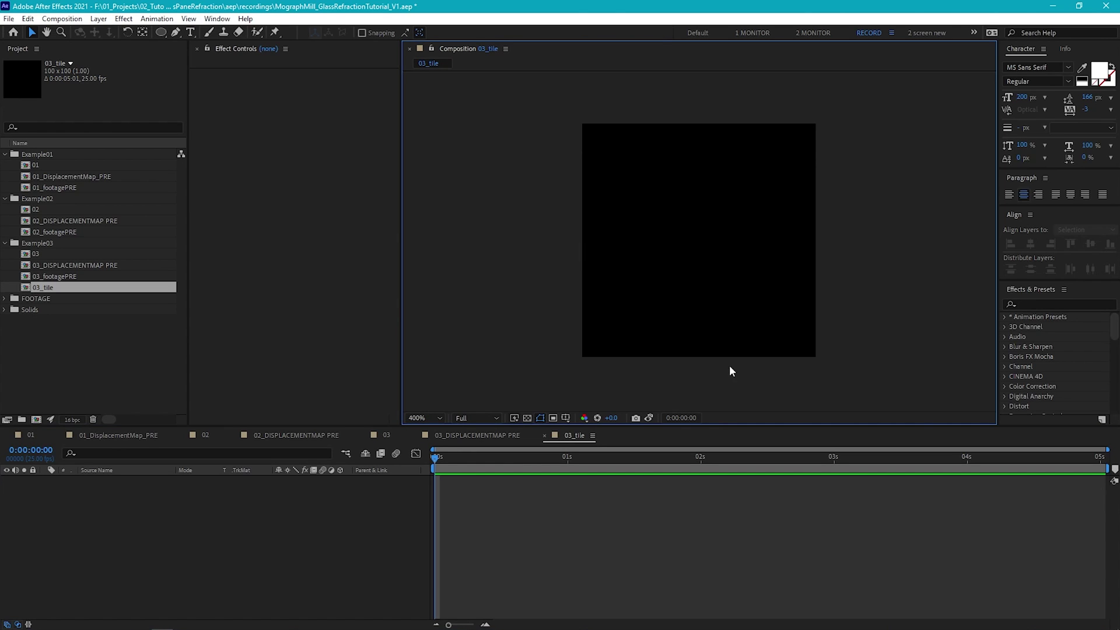
click(162, 32)
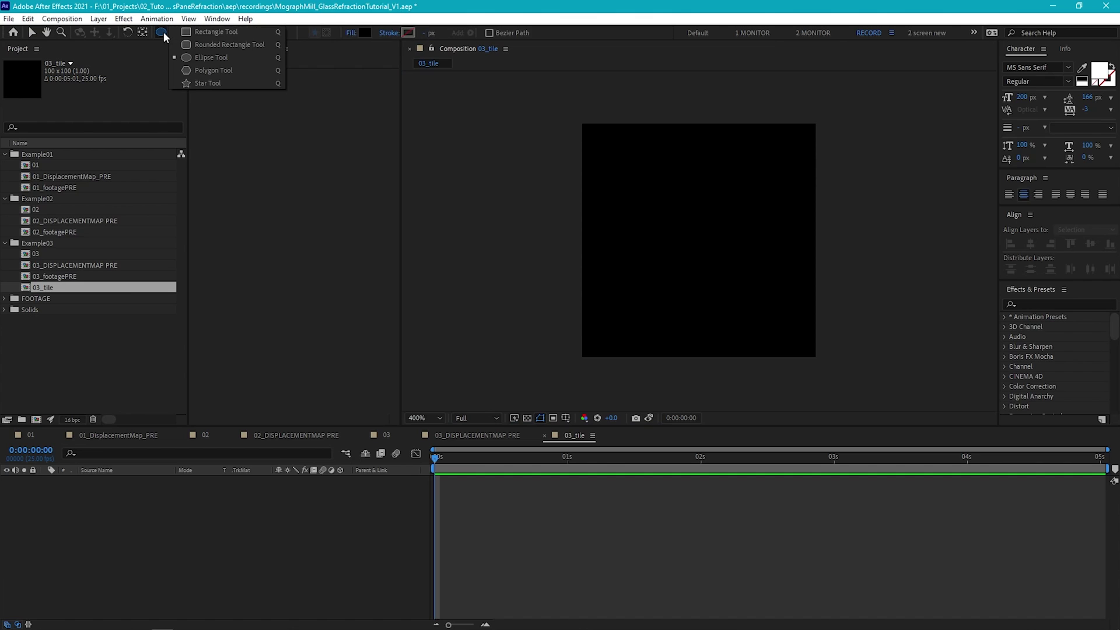
click(197, 31)
click(365, 32)
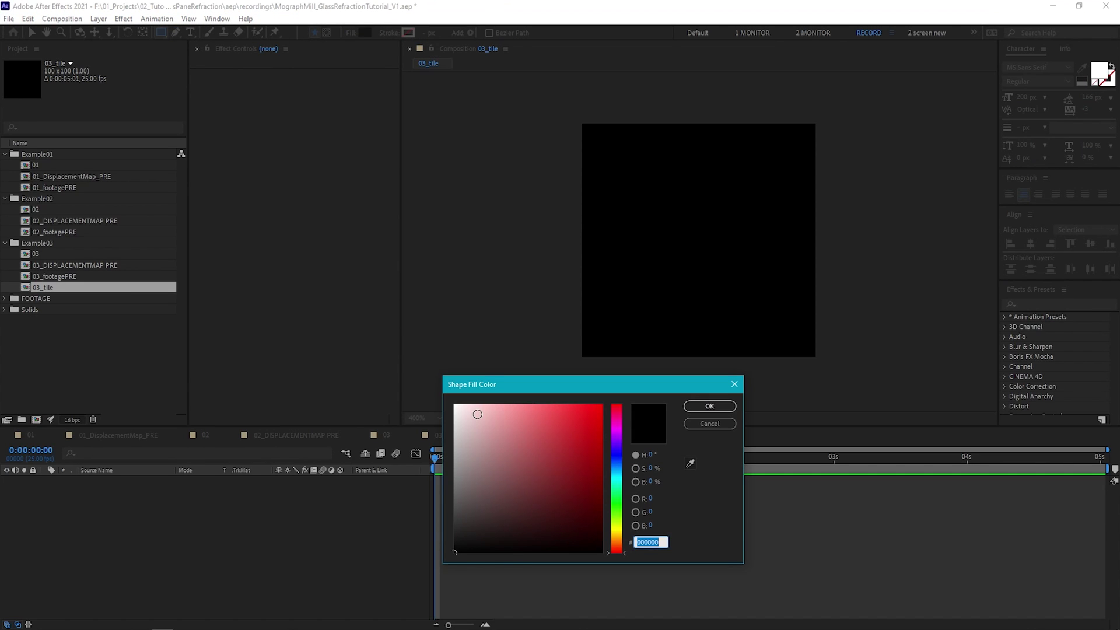
click(650, 481)
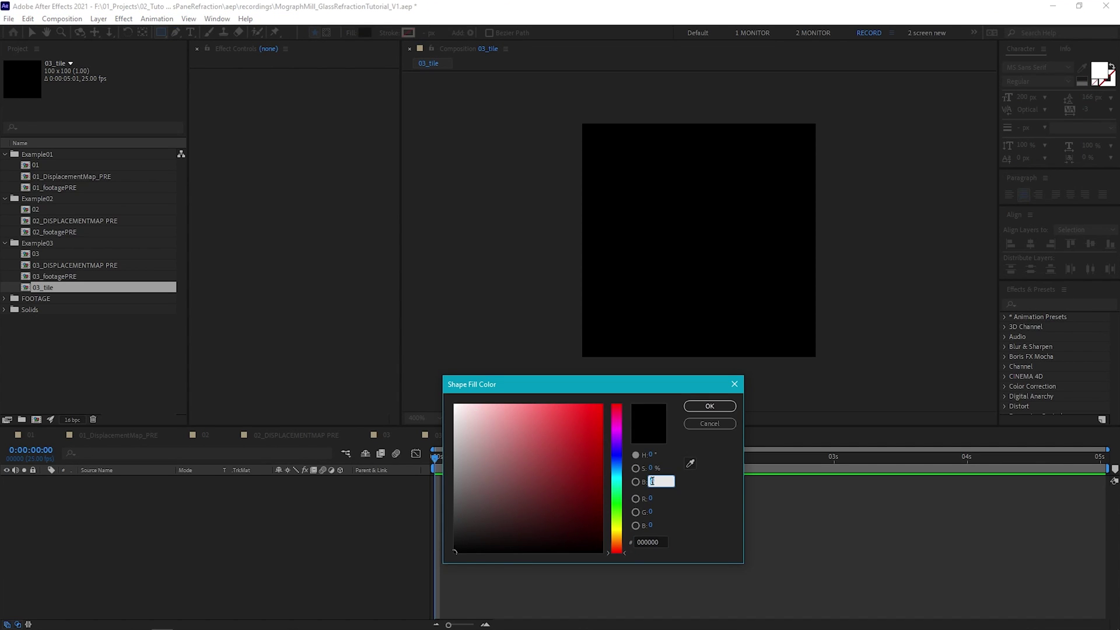
text(50)
key(Return)
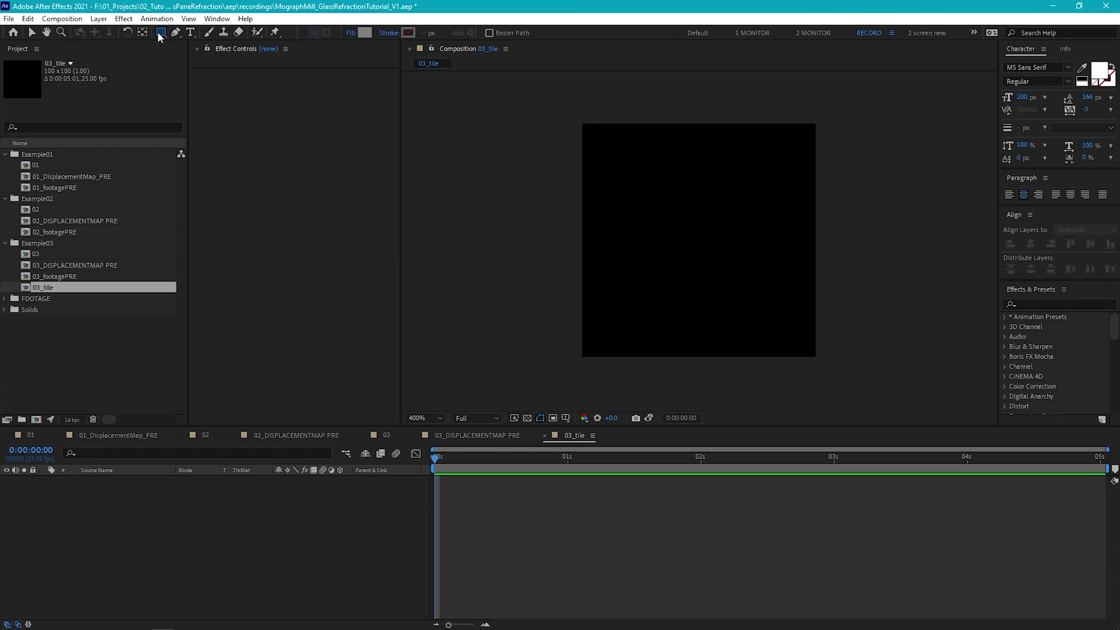
double_click(160, 33)
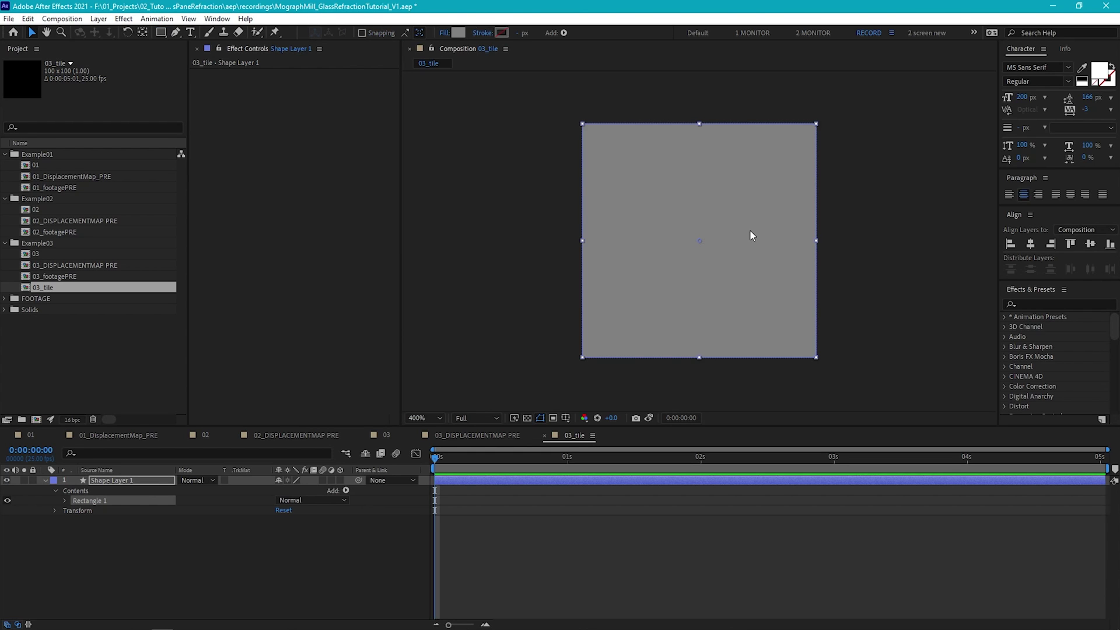
click(157, 480)
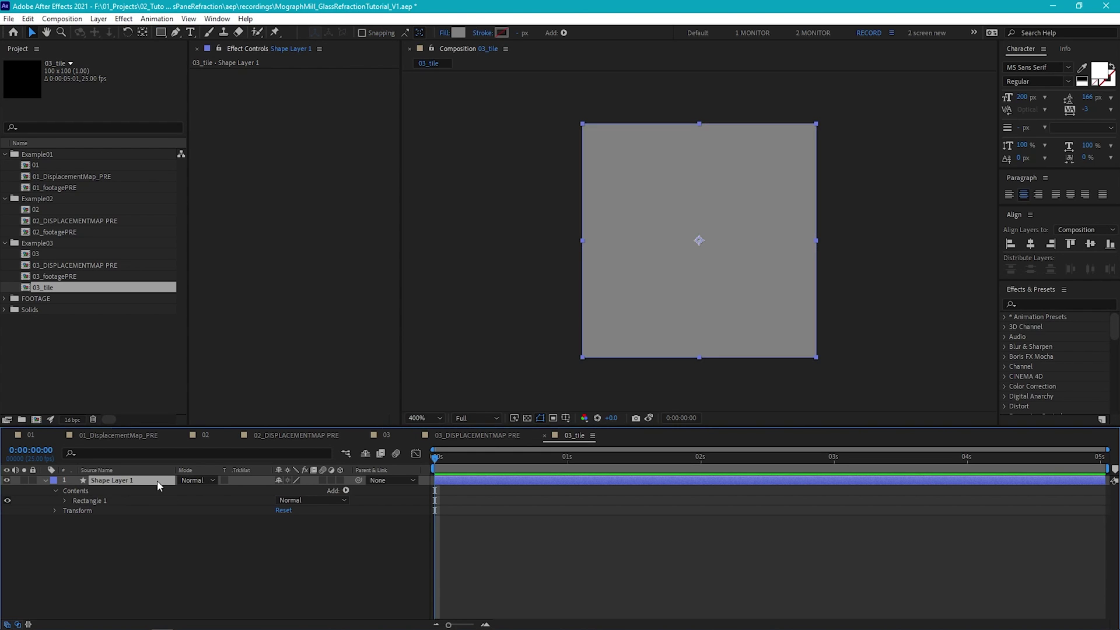
Apply Bevel Edges to the grey rectangle in 03_tile and set its Edge Thickness to 0.50.
click(124, 19)
mouse_move(239, 281)
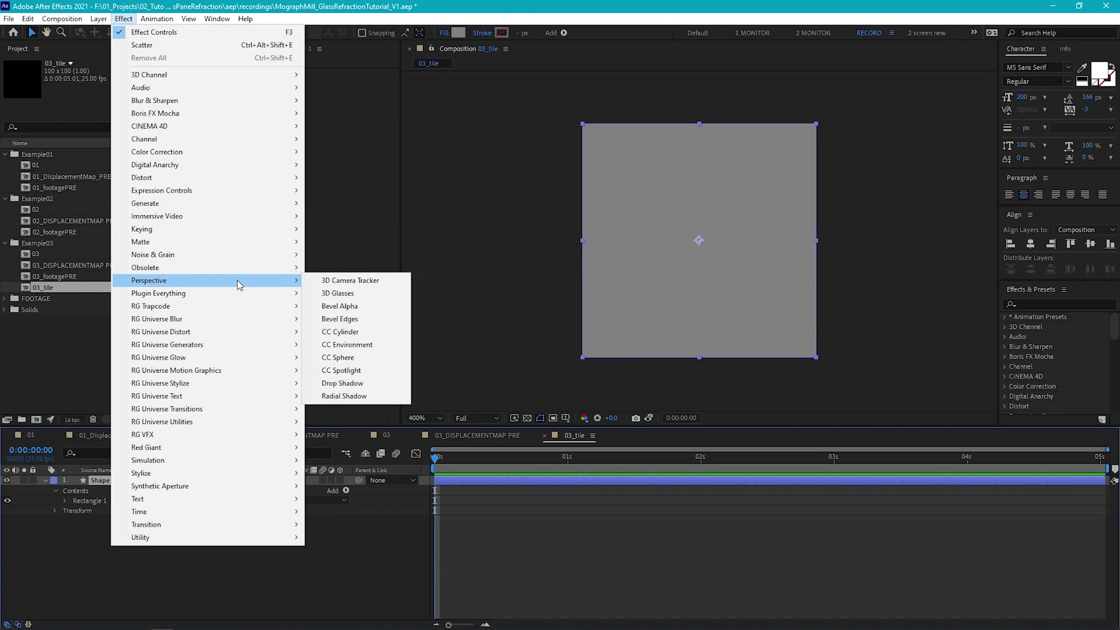
click(351, 324)
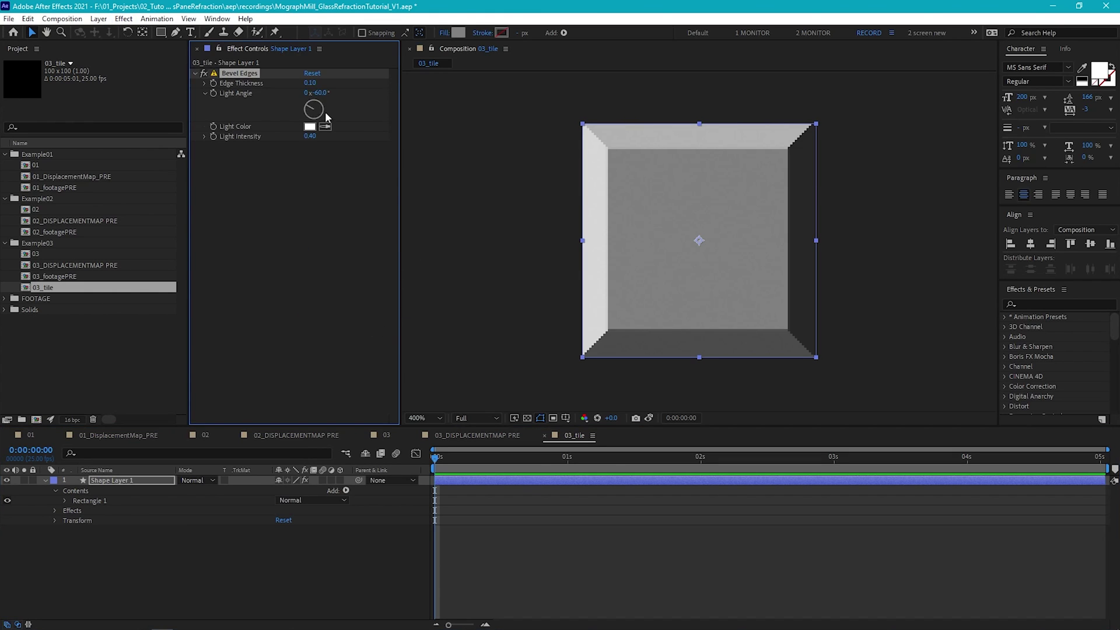
drag(310, 83, 608, 111)
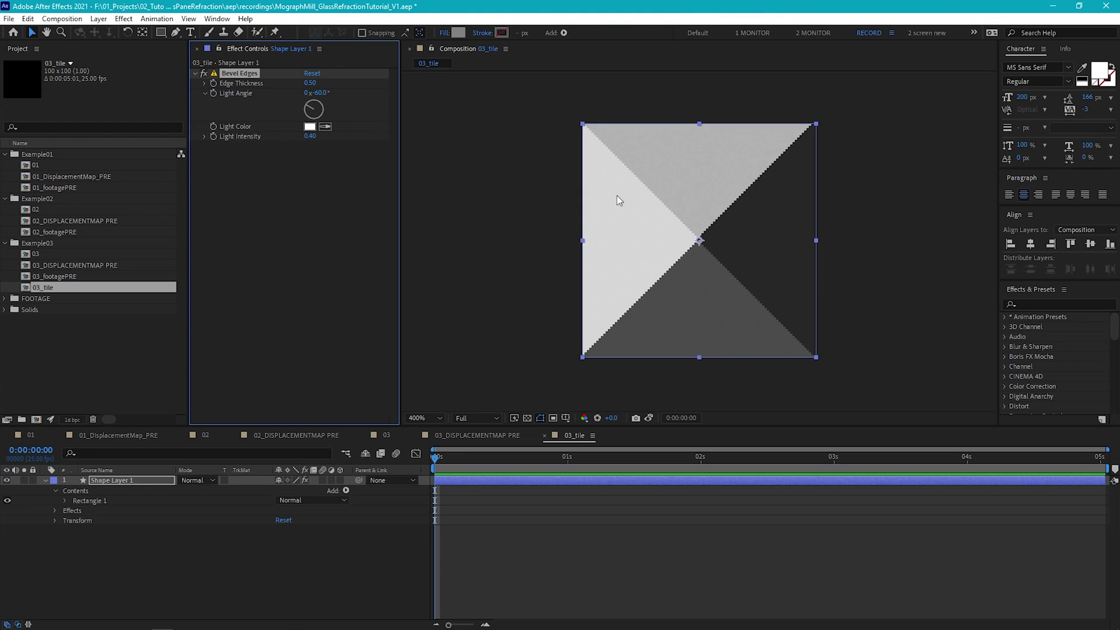
Set the Bevel Edges Light Intensity to 1.00 and the Light Angle to 16°.
click(310, 136)
text(1)
key(Return)
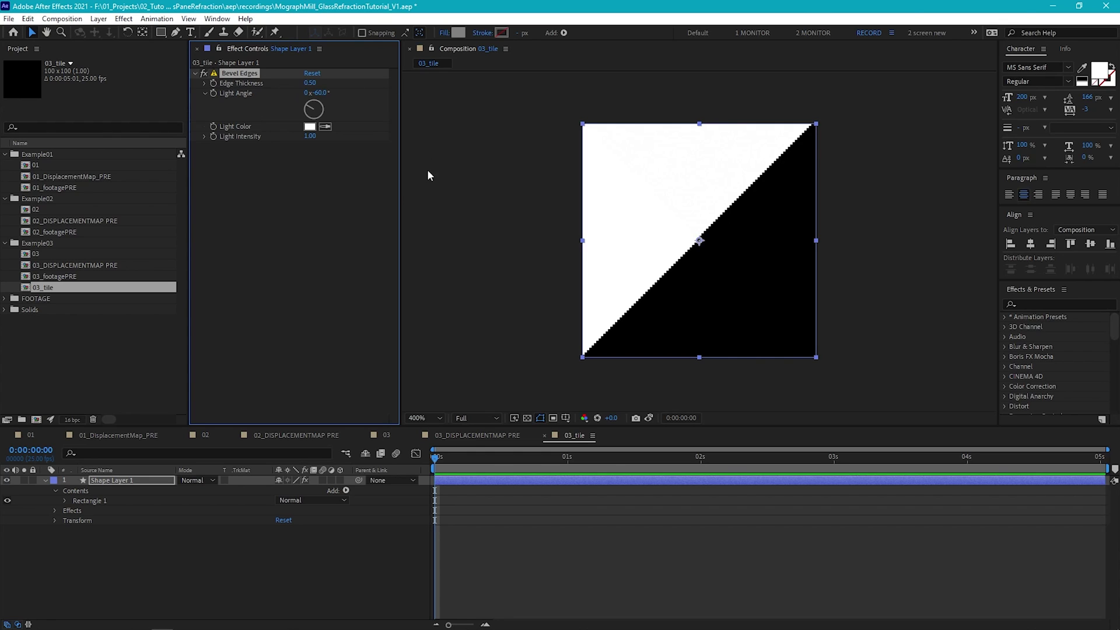
drag(318, 92, 361, 86)
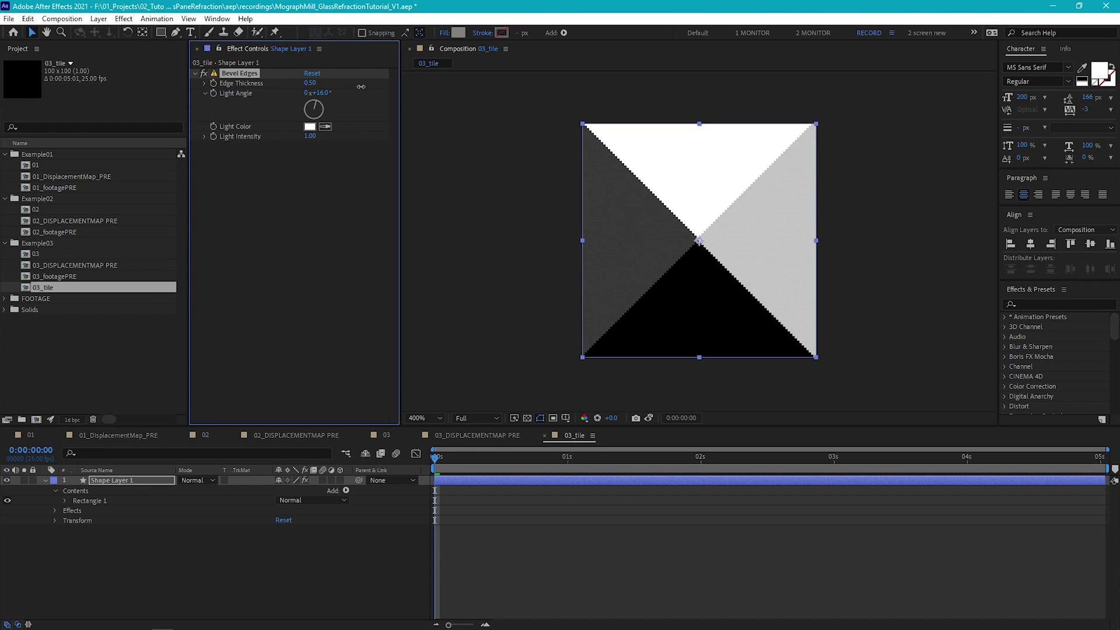
Place 03_tile in the 03_DISPLACEMENTMAP PRE composition and scale the layer to 50%.
click(487, 435)
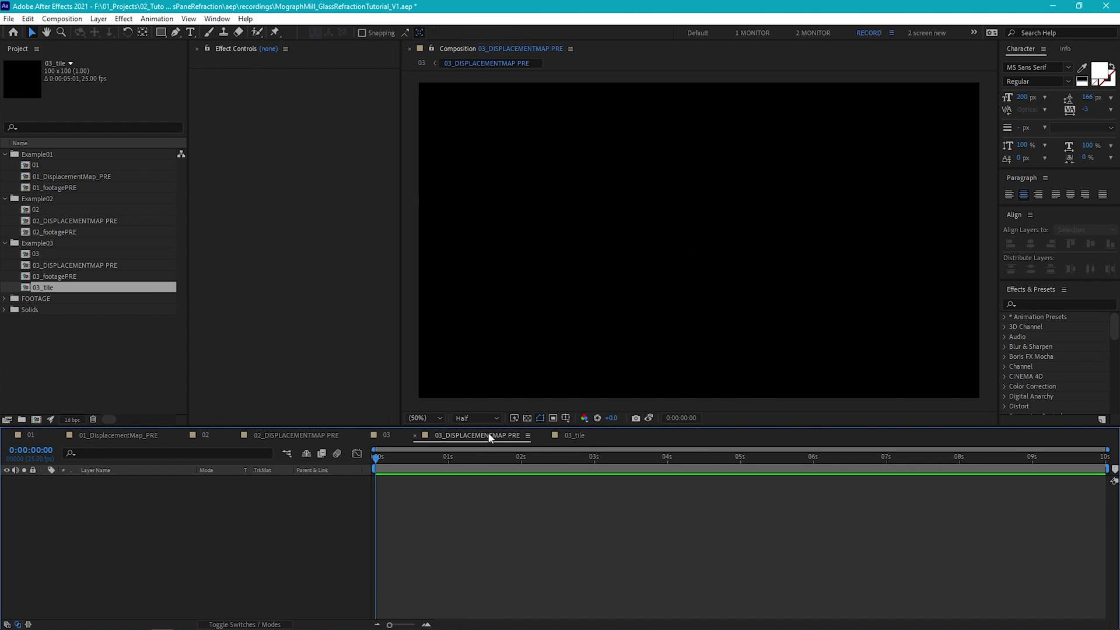
drag(57, 288, 100, 555)
key(s)
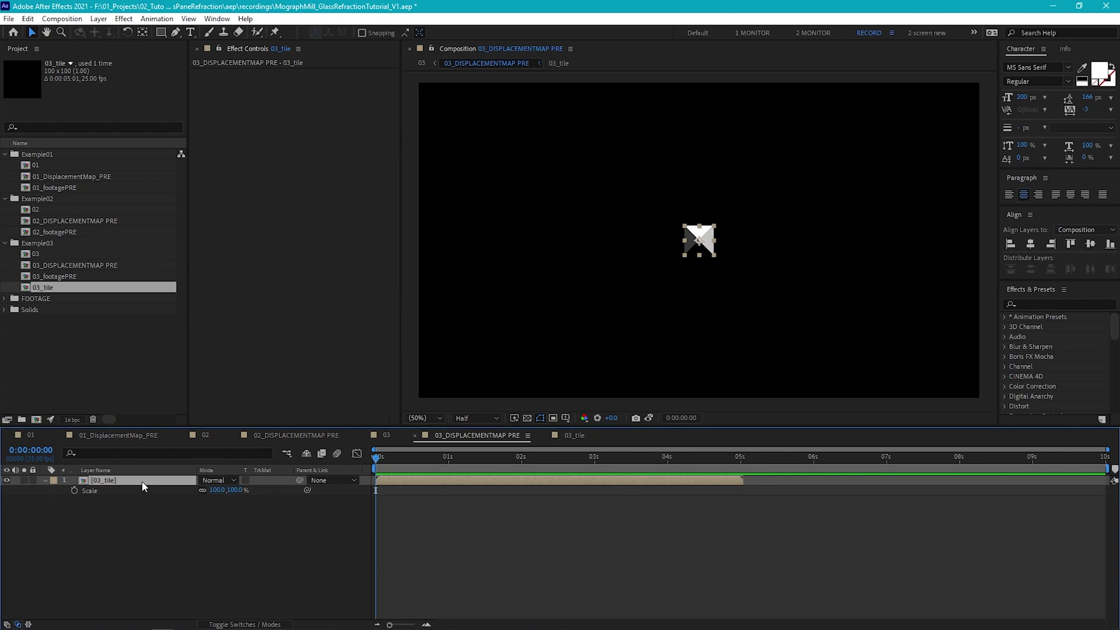
click(217, 490)
text(50)
key(Return)
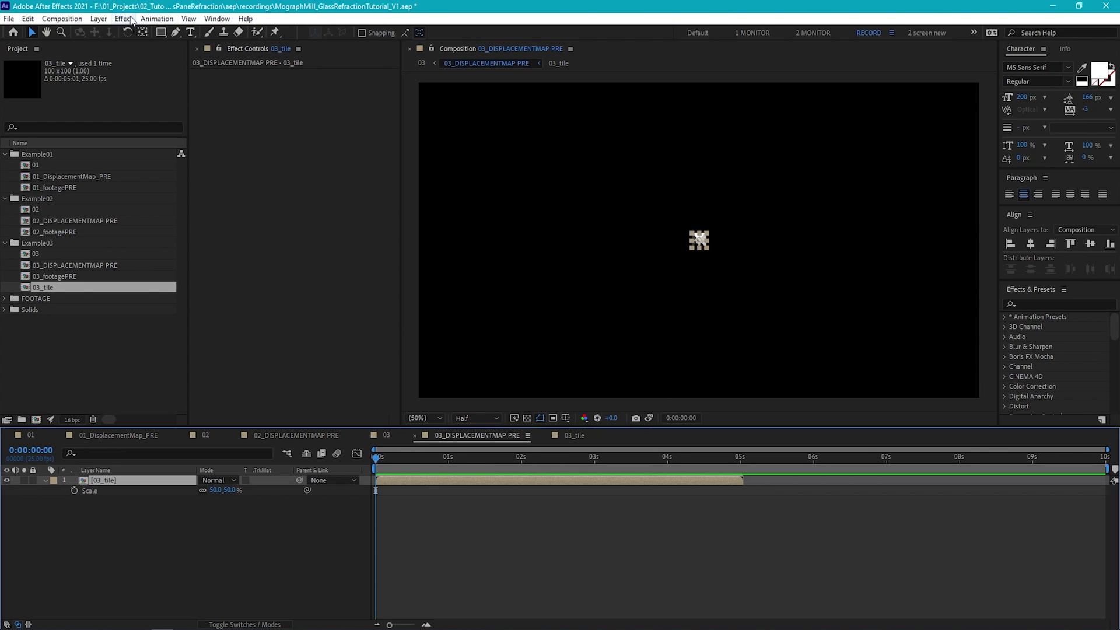
Apply Motion Tile to the 03_tile layer with an Output Width of 3840 and an Output Height of 2230.
click(124, 19)
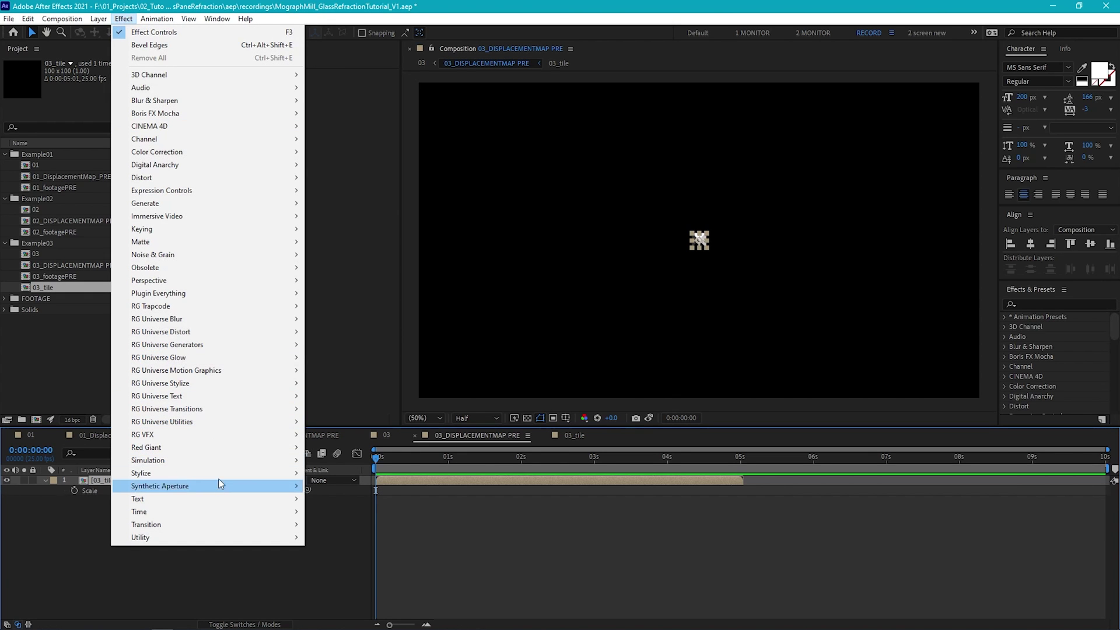
mouse_move(222, 473)
click(341, 395)
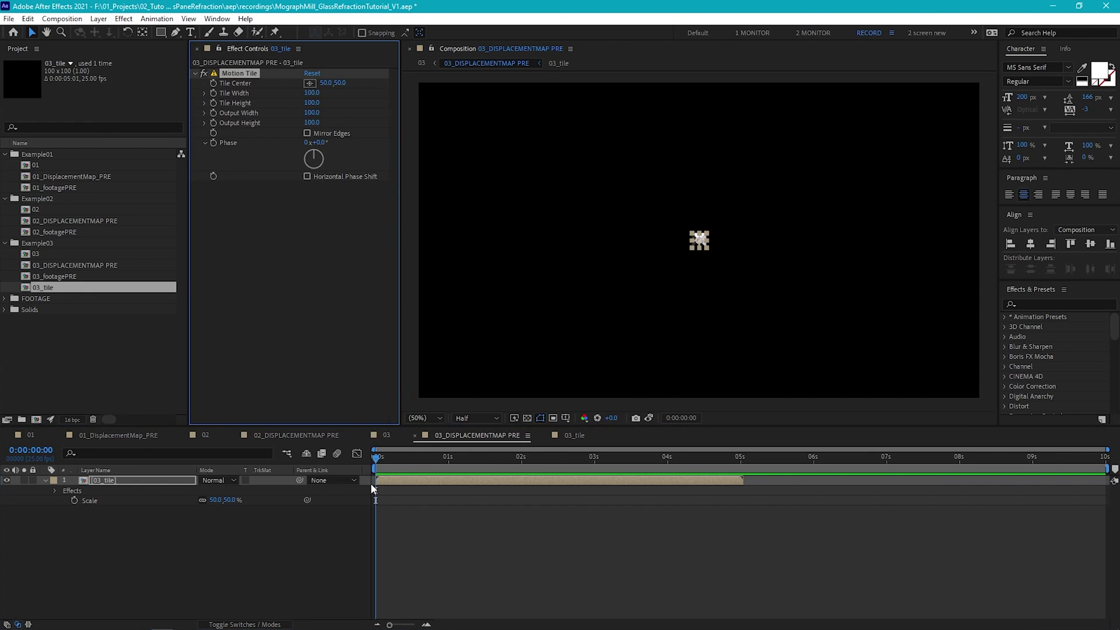
drag(309, 116, 534, 117)
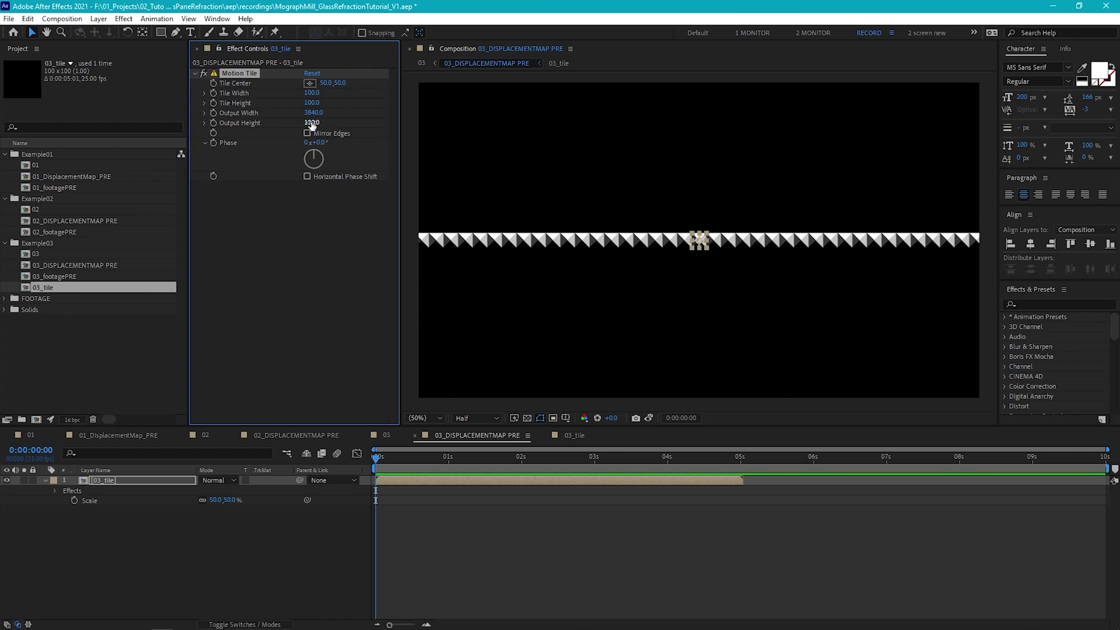
drag(312, 123, 434, 122)
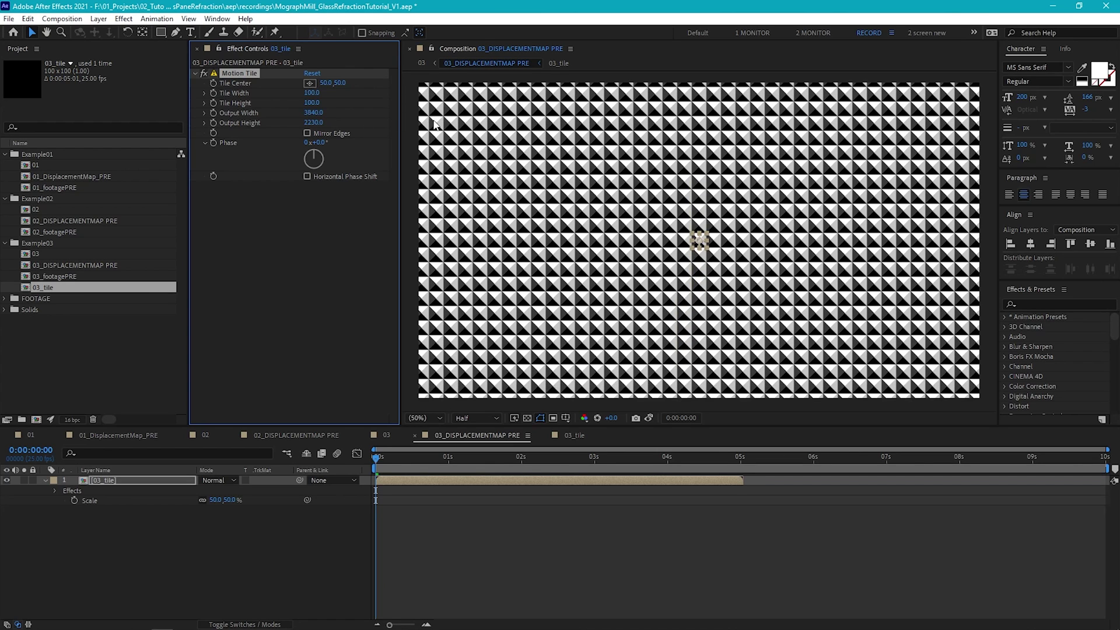
In composition 03, hide the shading layer and set the glass effect layer's Max Vertical Displacement to 50.
click(386, 434)
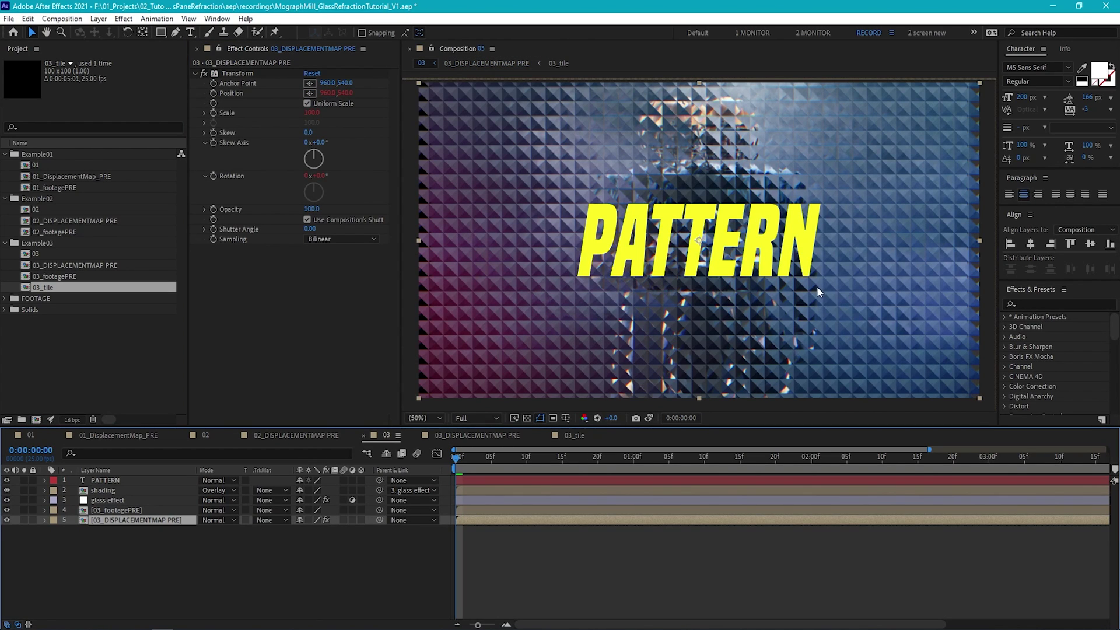
click(7, 490)
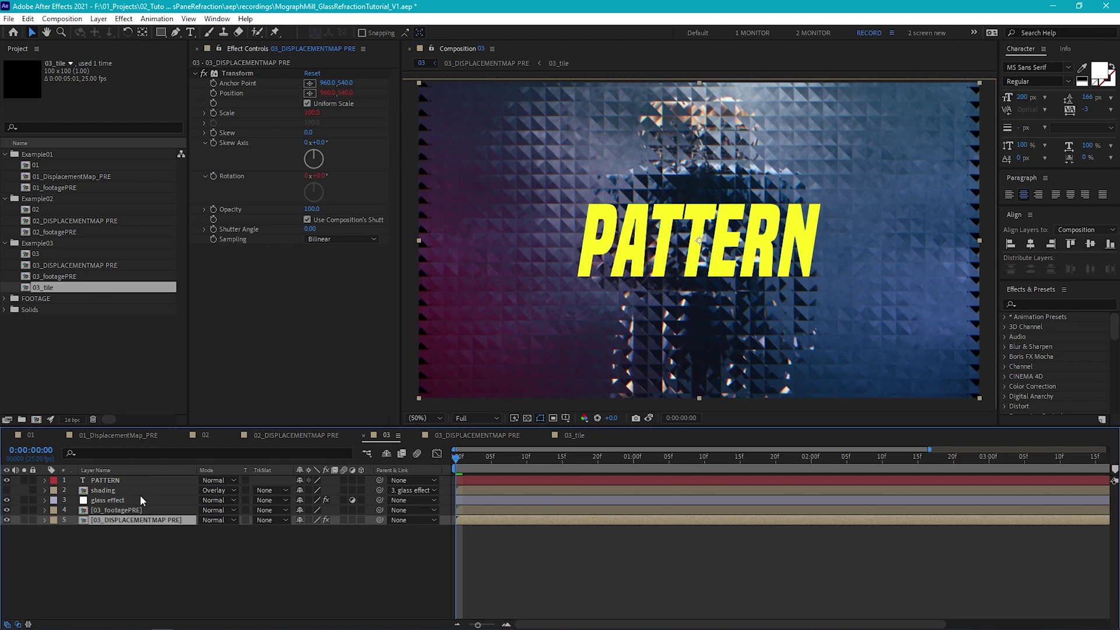
click(119, 500)
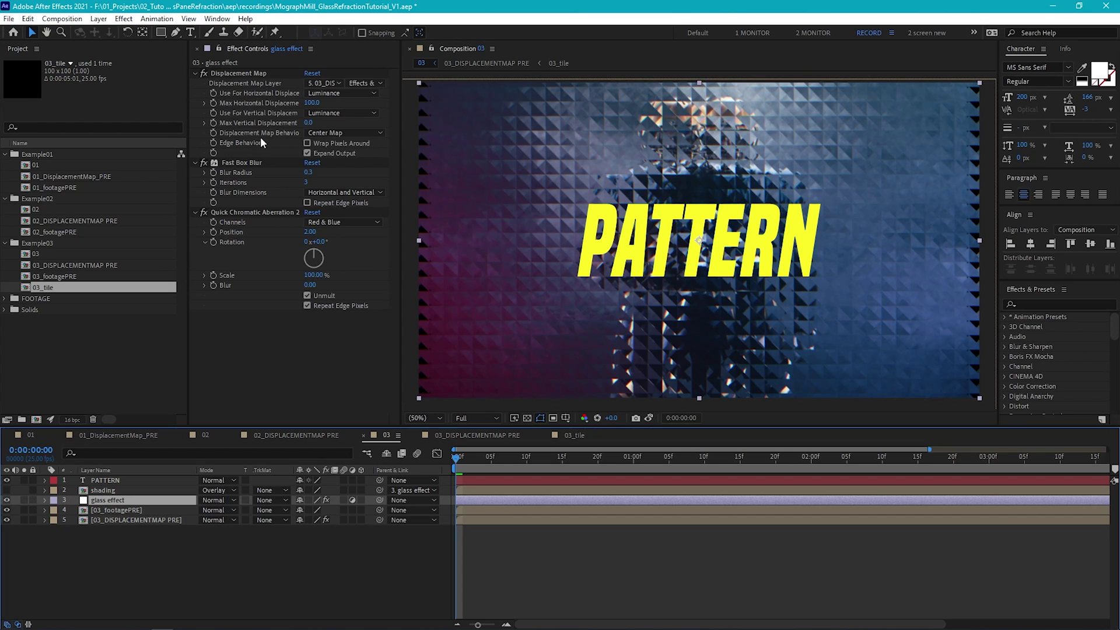
click(308, 122)
text(50)
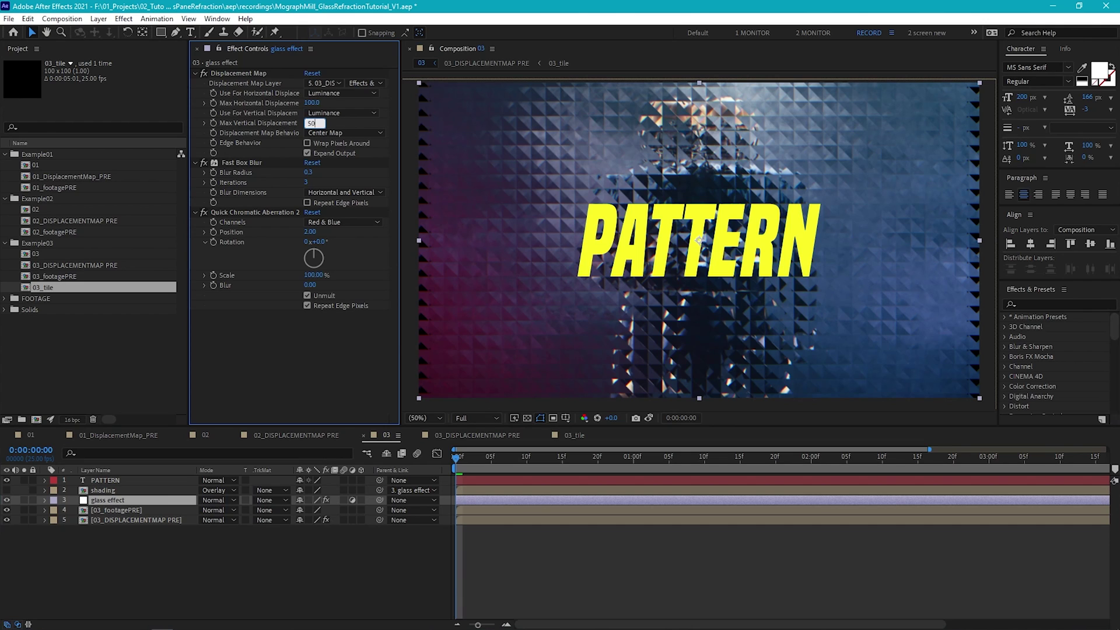
key(Return)
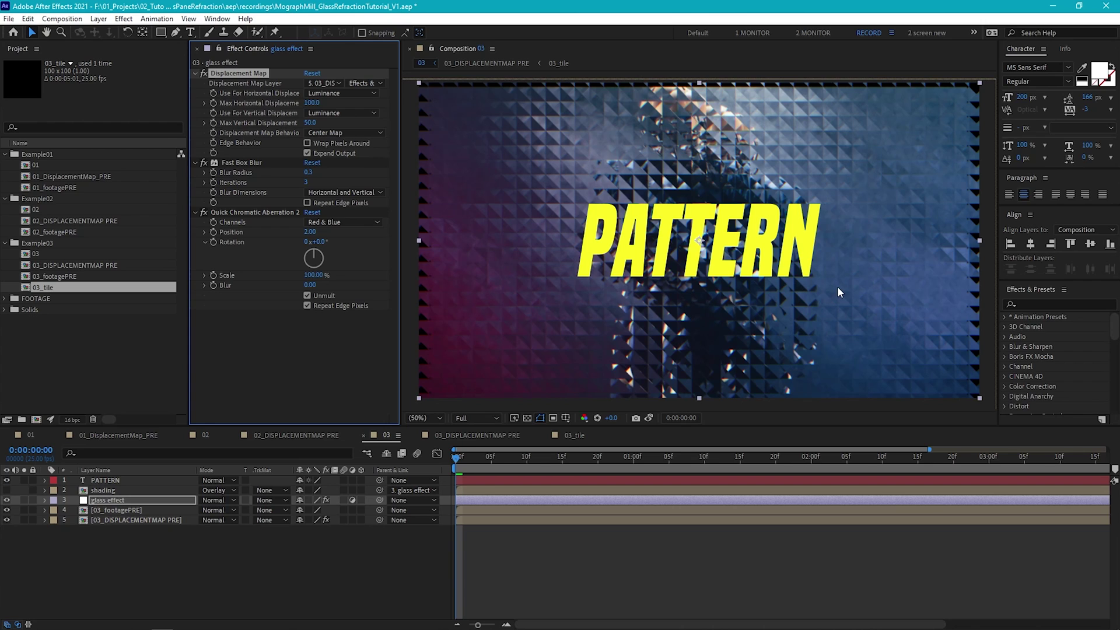
Draw a rectangle shape around the PATTERN text, place it directly above glass effect and use it as that layer's alpha matte.
click(161, 33)
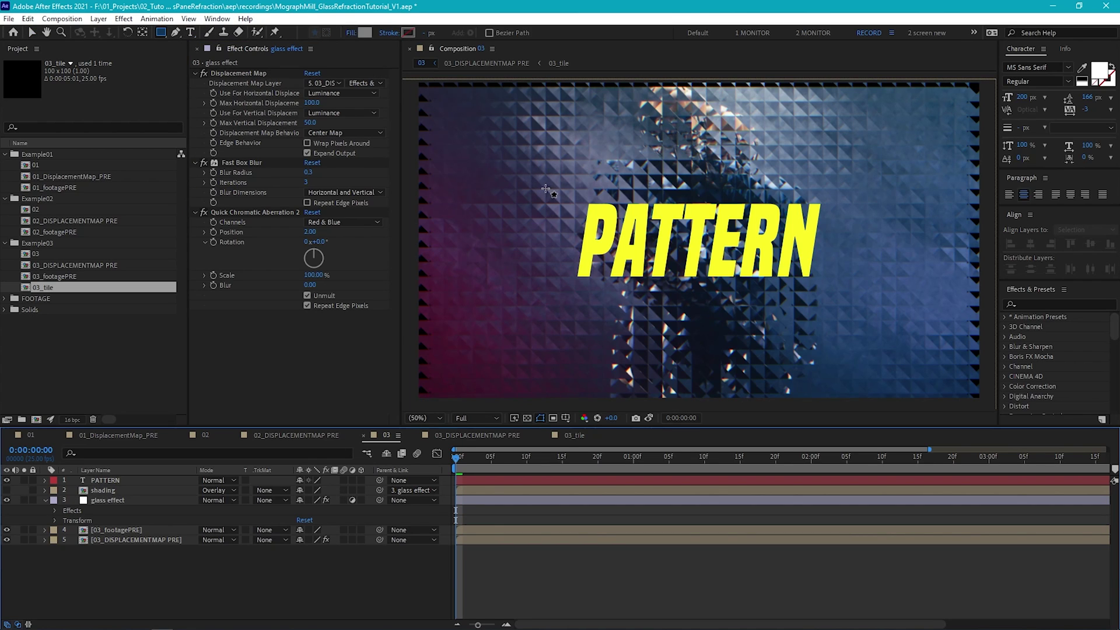
drag(545, 188, 856, 290)
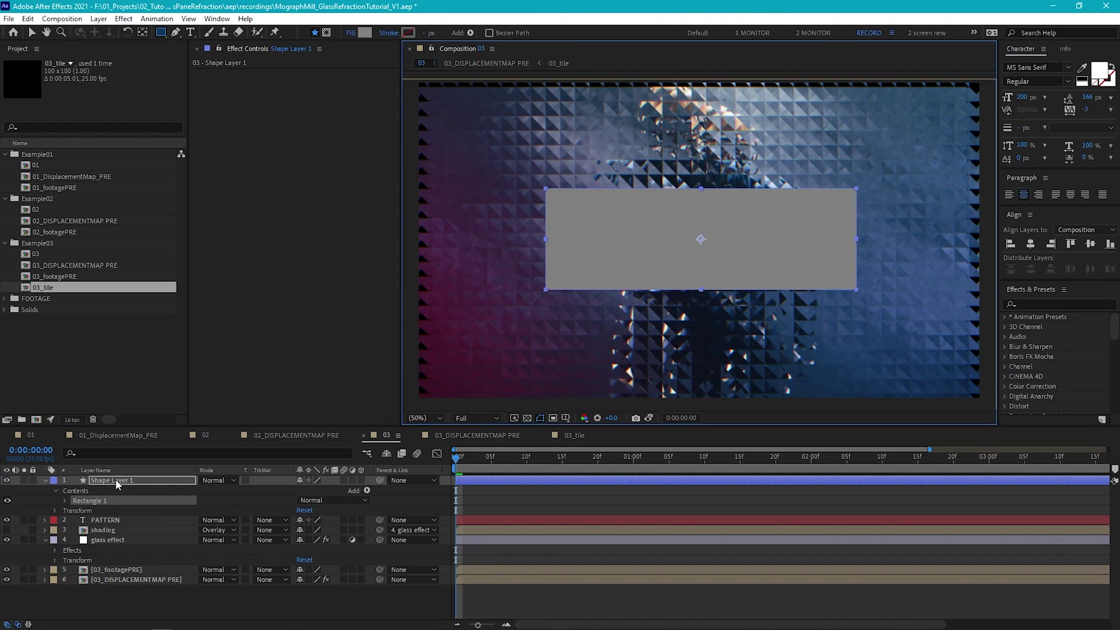
mouse_move(118, 481)
mouse_down()
mouse_move(163, 515)
mouse_move(148, 534)
mouse_move(195, 553)
mouse_up()
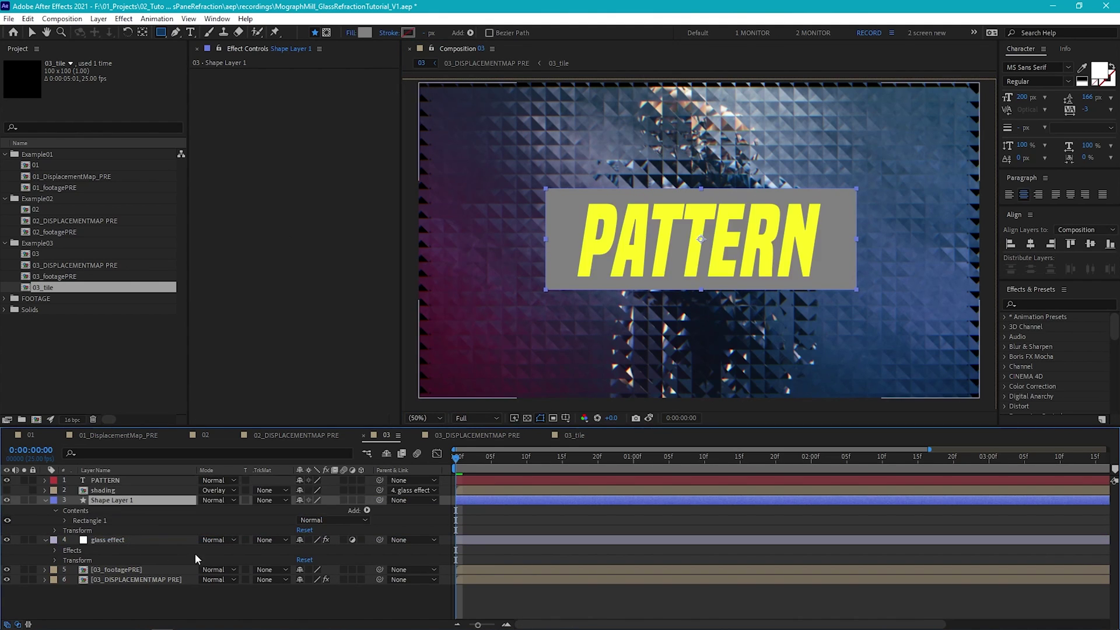
click(275, 539)
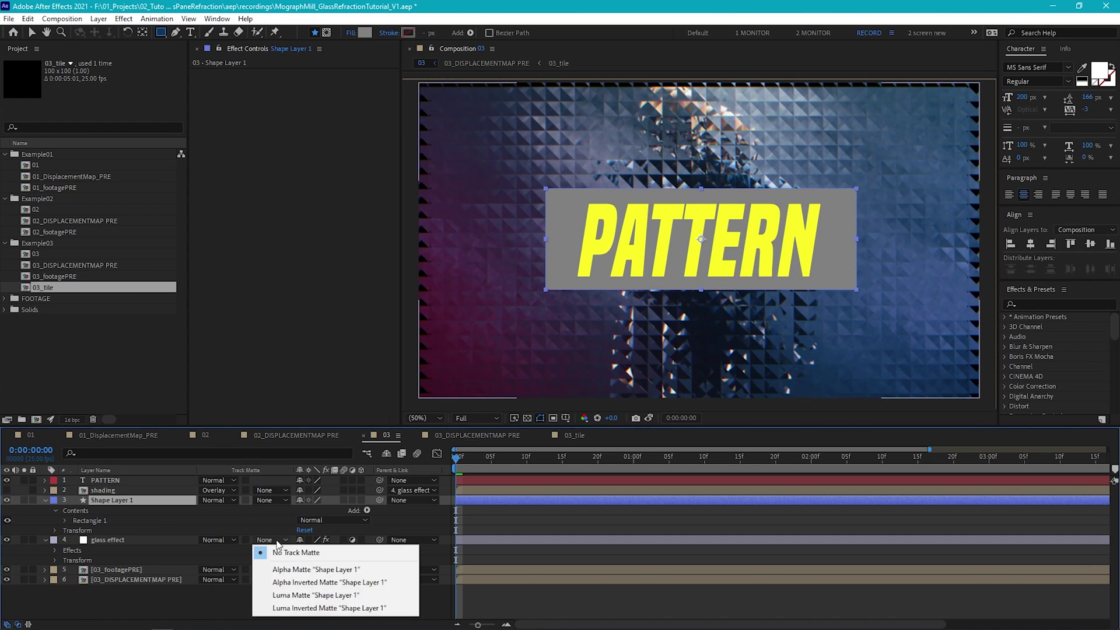
click(325, 571)
Extend the matte rectangle's lower edge slightly so that the rectangle frames the PATTERN text evenly.
key(period)
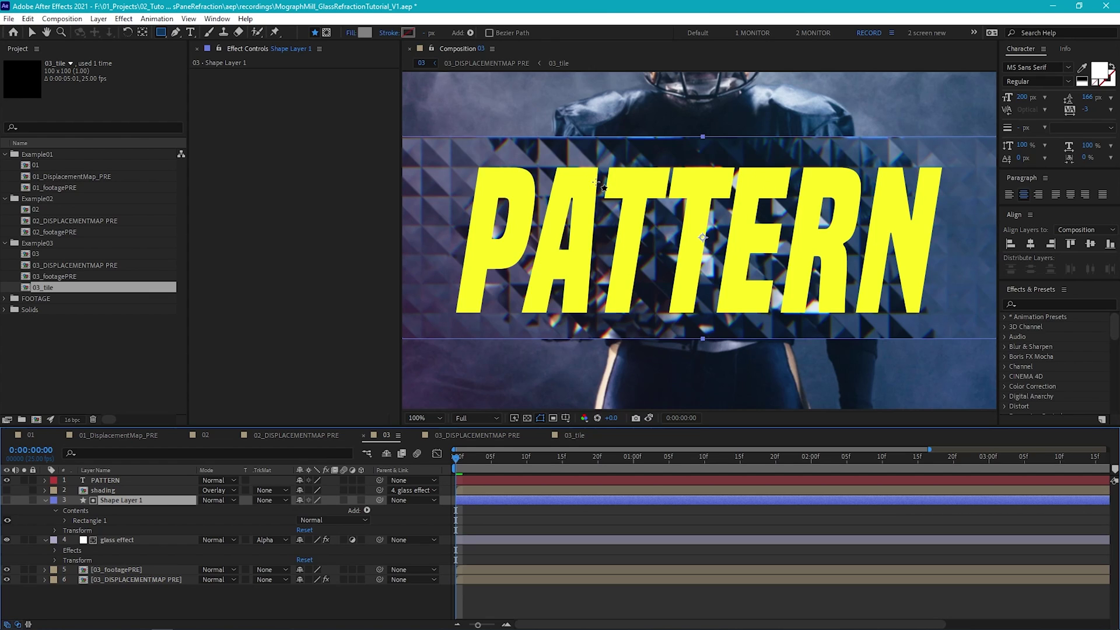
key(v)
drag(702, 338, 702, 345)
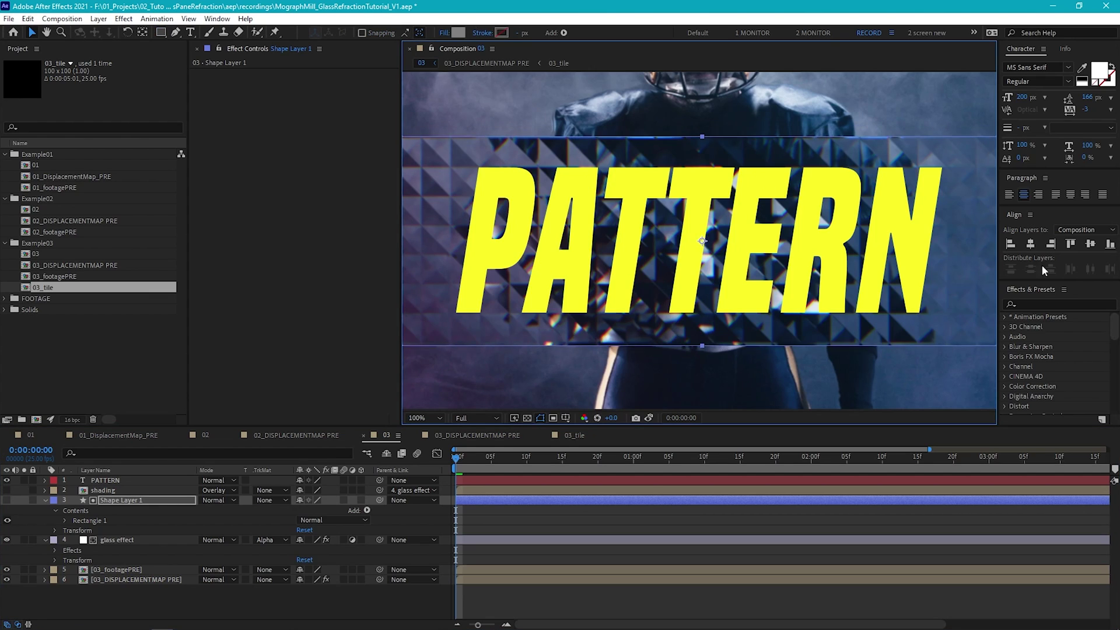
scroll(528, 239, left, 5)
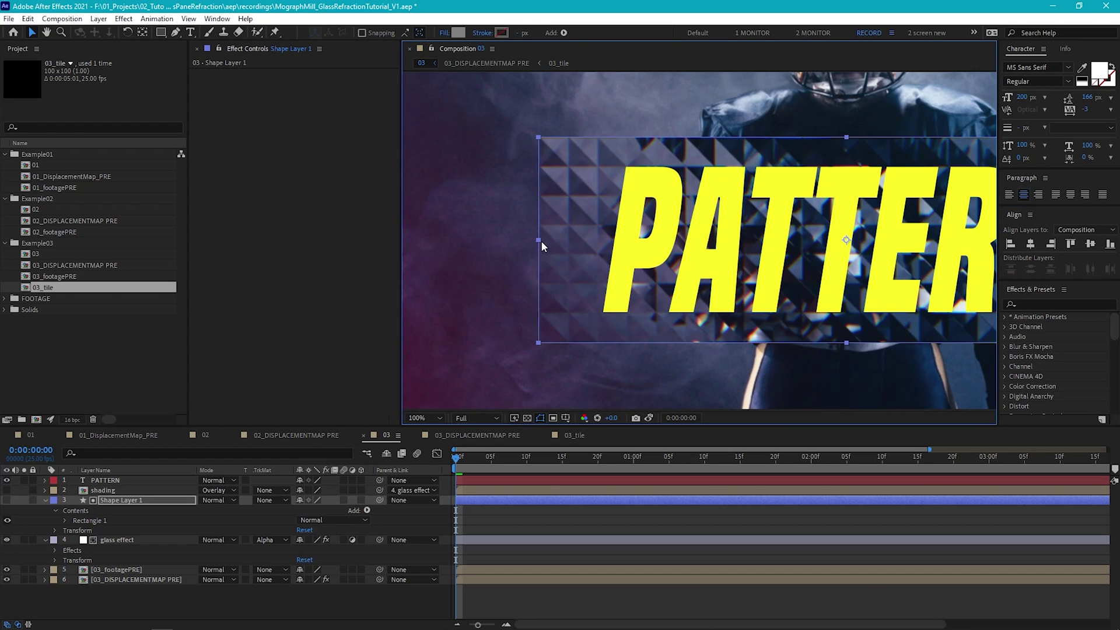
key(shift+slash)
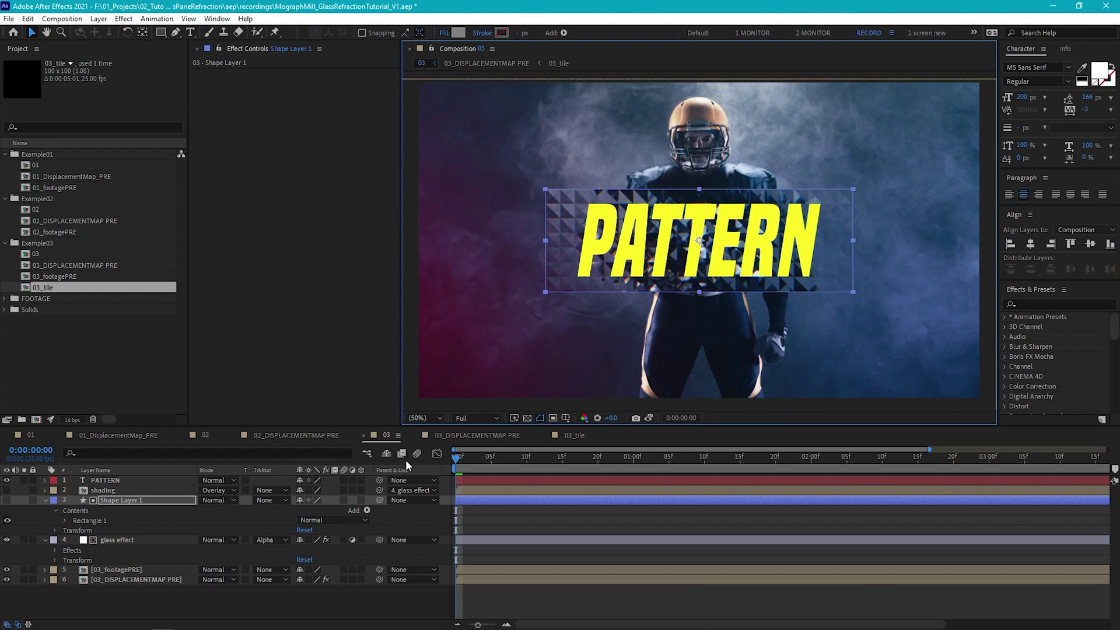
Parent the matte rectangle layer to glass effect and place a duplicate of it directly above the shading layer.
click(381, 500)
drag(382, 495, 133, 540)
click(135, 499)
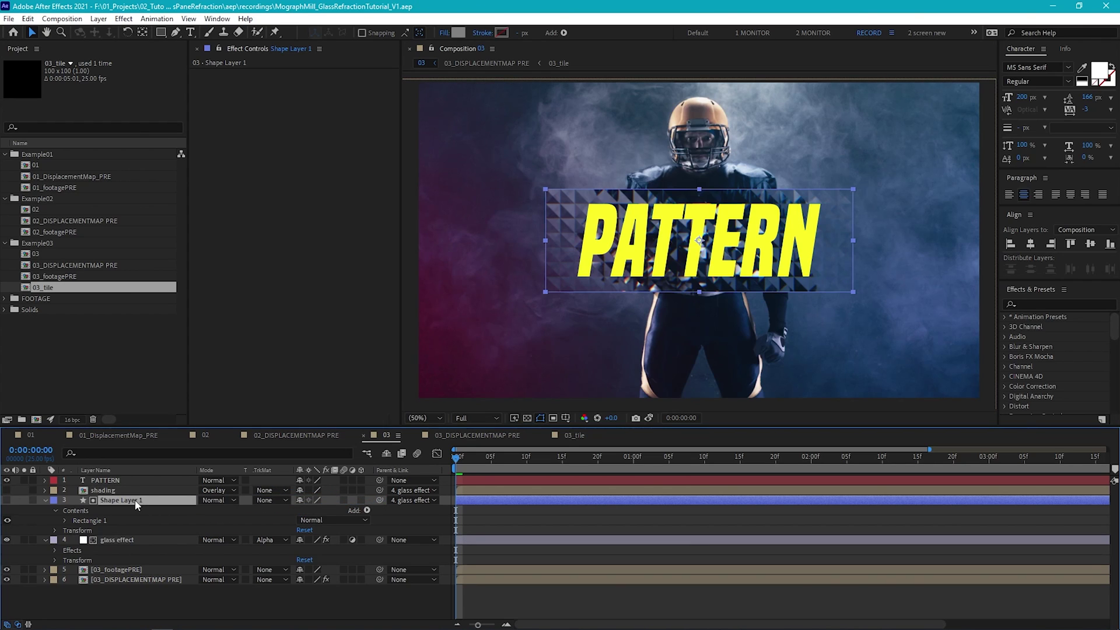
key(ctrl+d)
mouse_move(135, 500)
mouse_down()
mouse_move(148, 477)
mouse_move(130, 488)
mouse_up()
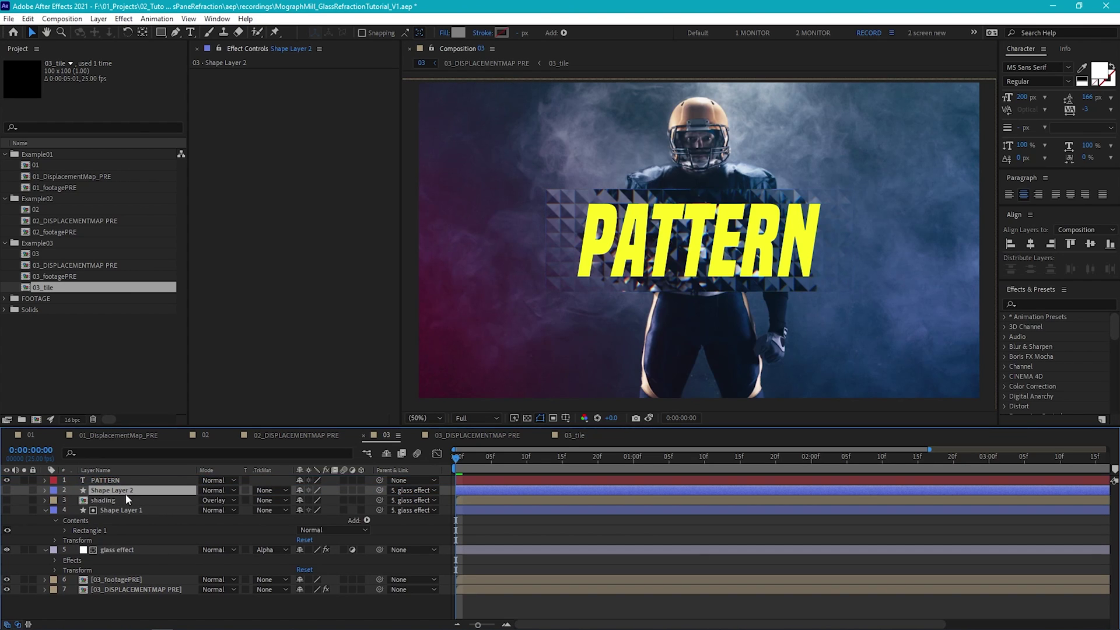
Use the duplicated rectangle as the shading layer's alpha matte and turn shading's visibility back on.
click(281, 499)
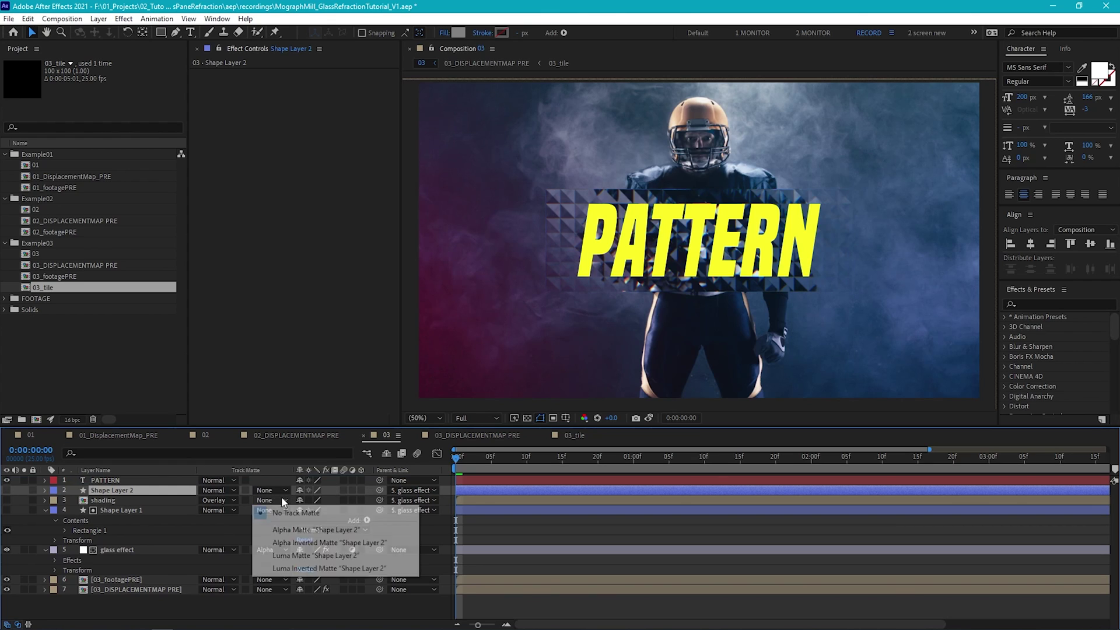
click(357, 531)
click(6, 500)
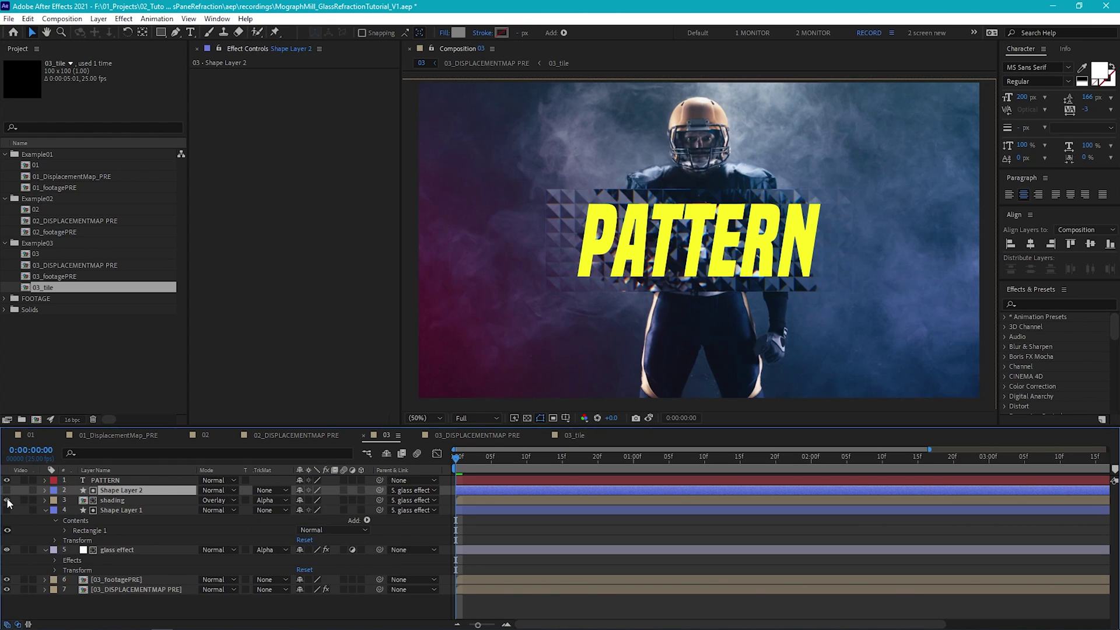
Set the shading layer's opacity to 5% and preview composition 03.
click(144, 499)
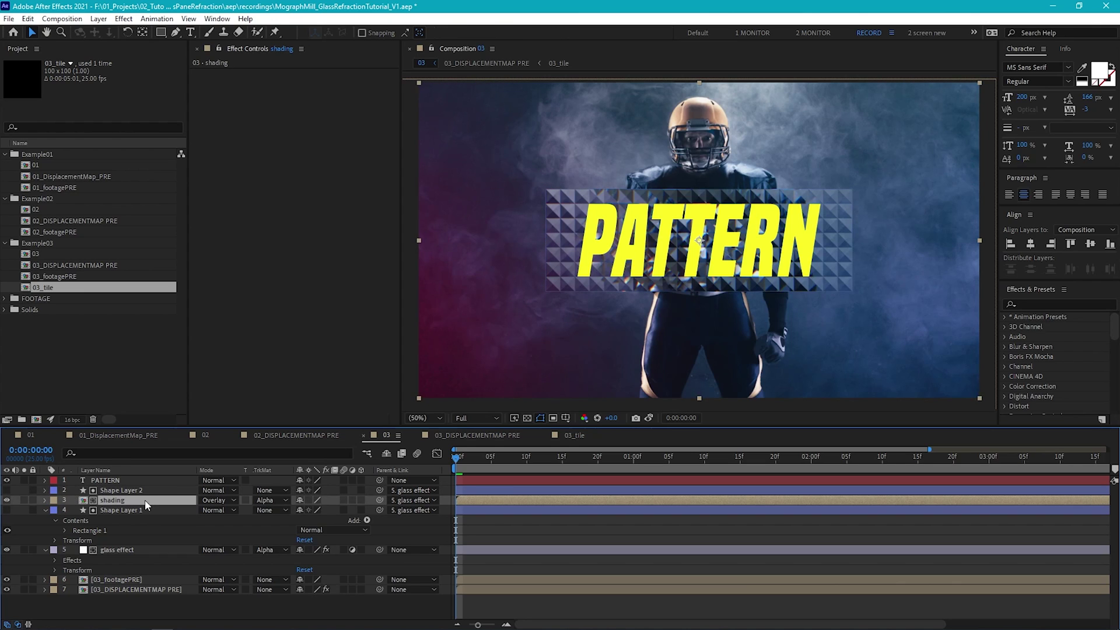
key(t)
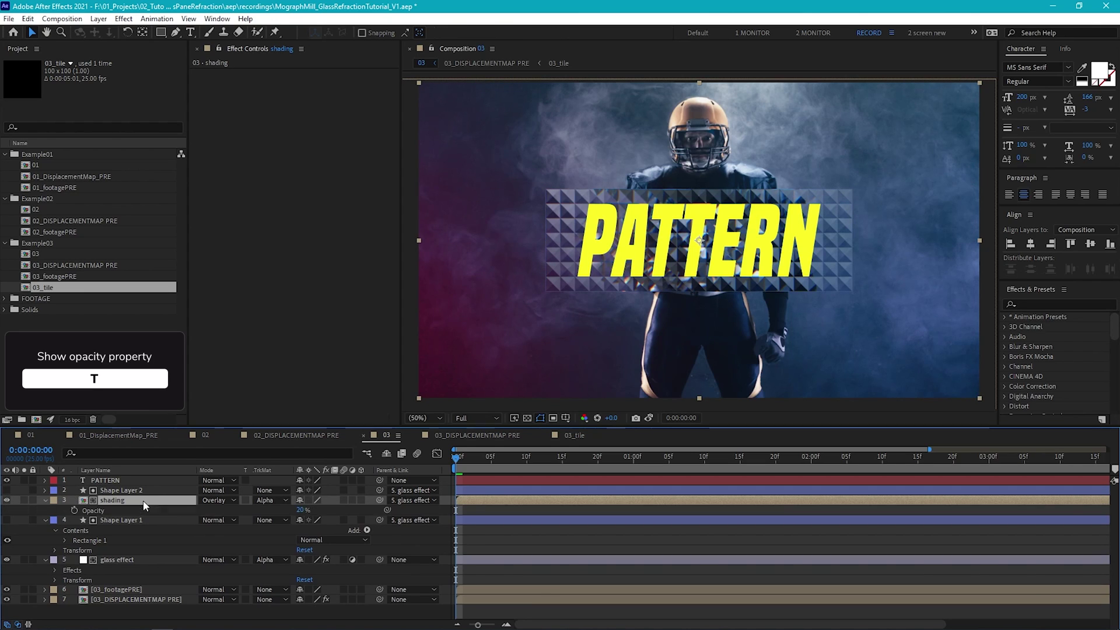
click(304, 510)
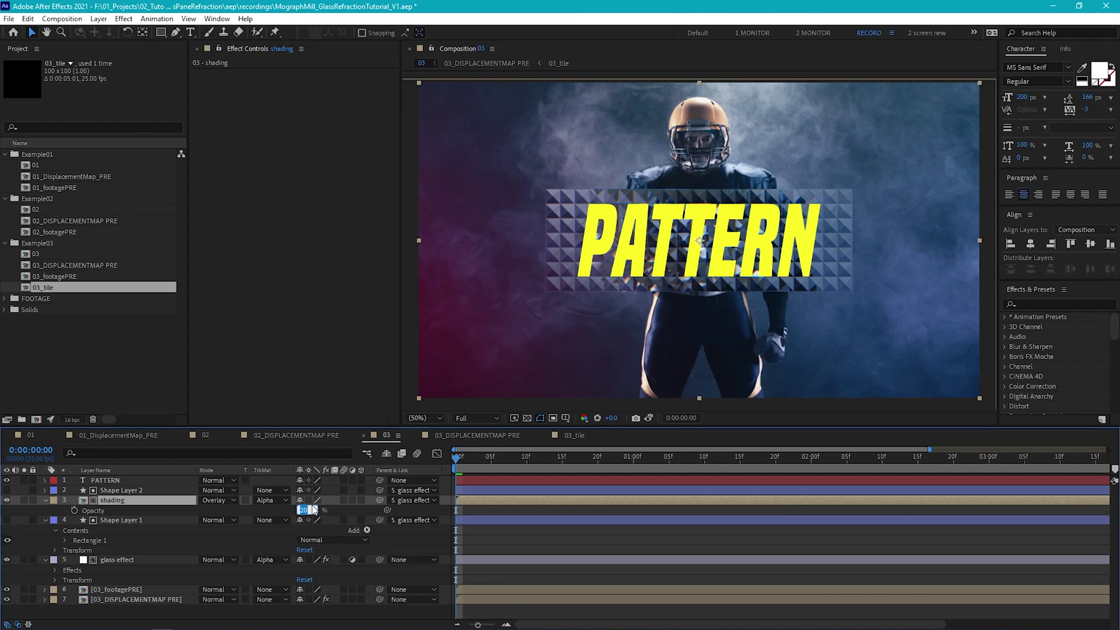
text(5)
key(Return)
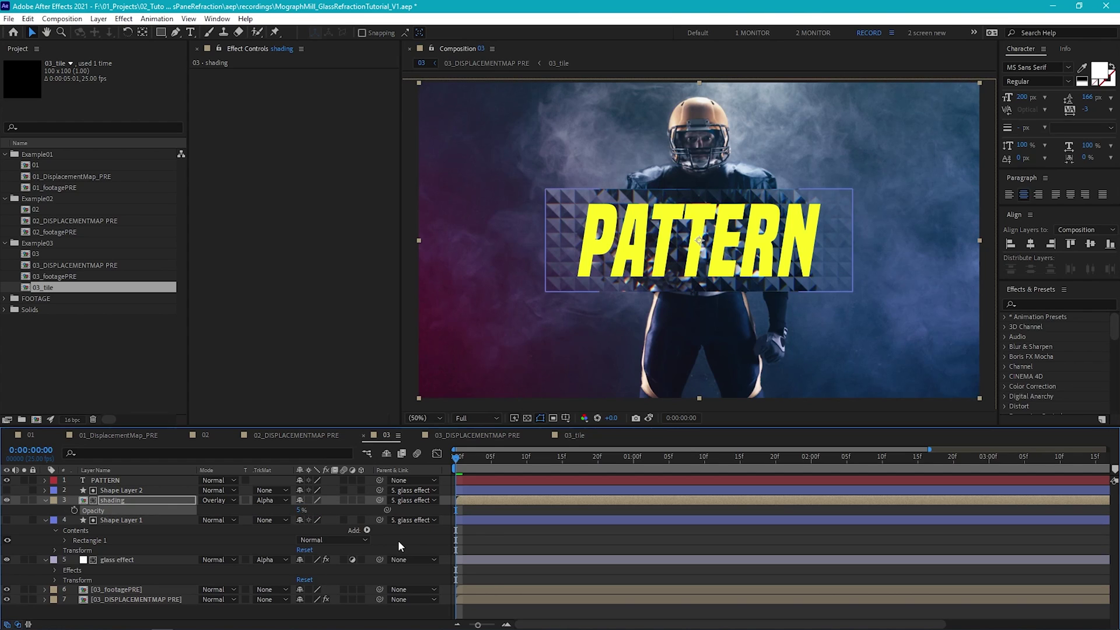
key(space)
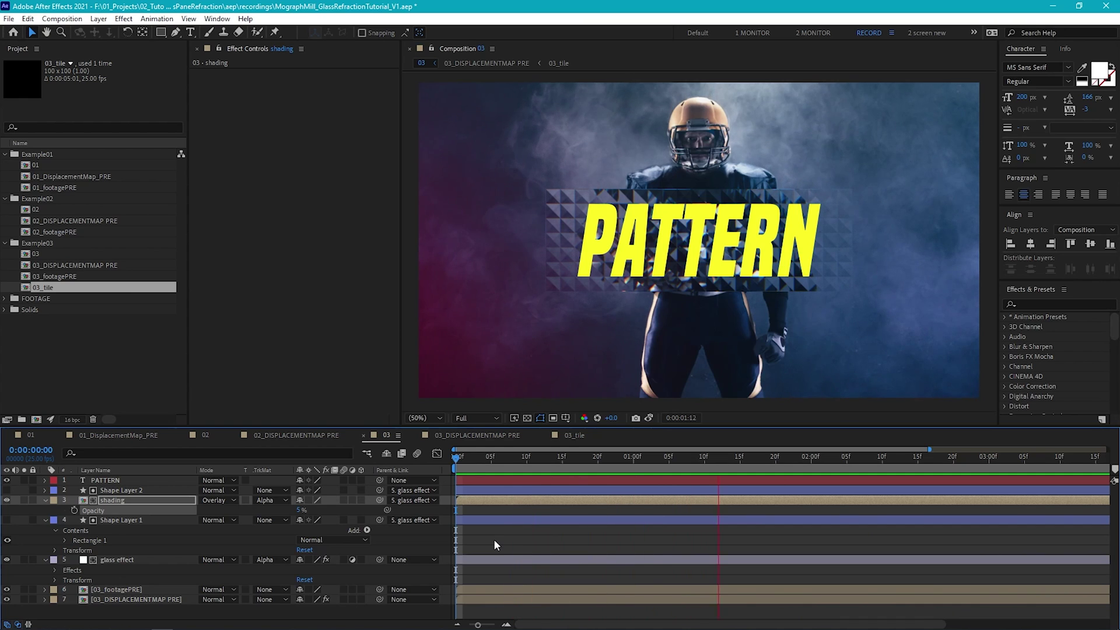